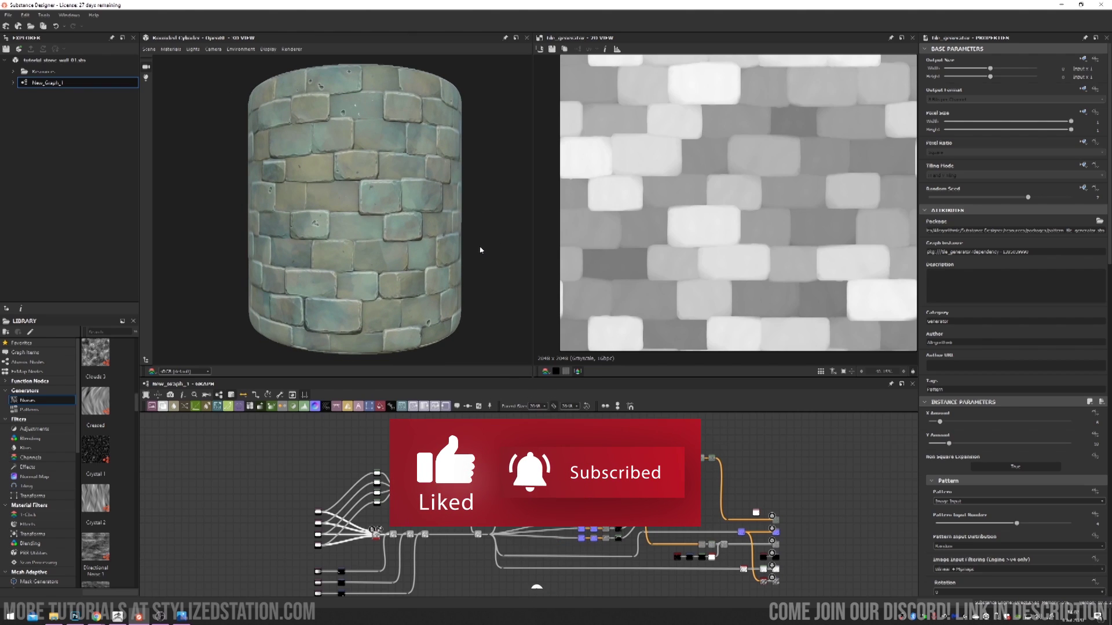
# - Examine the stone wall material on the rounded cylinder and browse the brick wall reference screenshots in Photos
pyautogui.moveTo(480, 249)
pyautogui.mouseDown()
pyautogui.moveTo(357, 232)
pyautogui.moveTo(415, 236)
pyautogui.mouseUp()
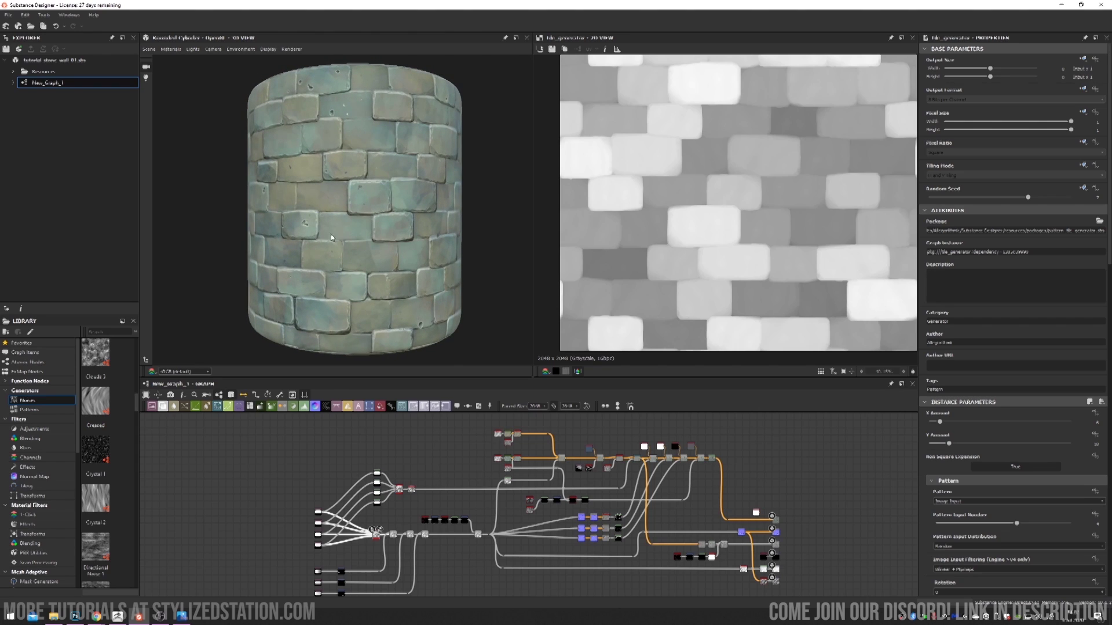
pyautogui.moveTo(331, 236)
pyautogui.mouseDown()
pyautogui.moveTo(380, 255)
pyautogui.moveTo(359, 284)
pyautogui.mouseUp()
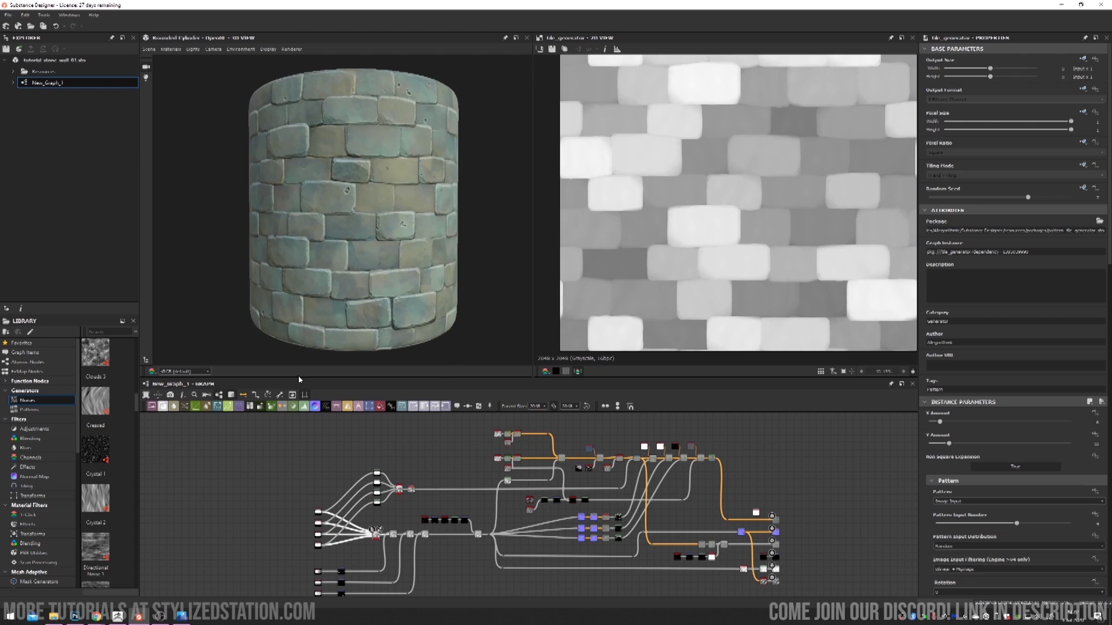
pyautogui.click(182, 615)
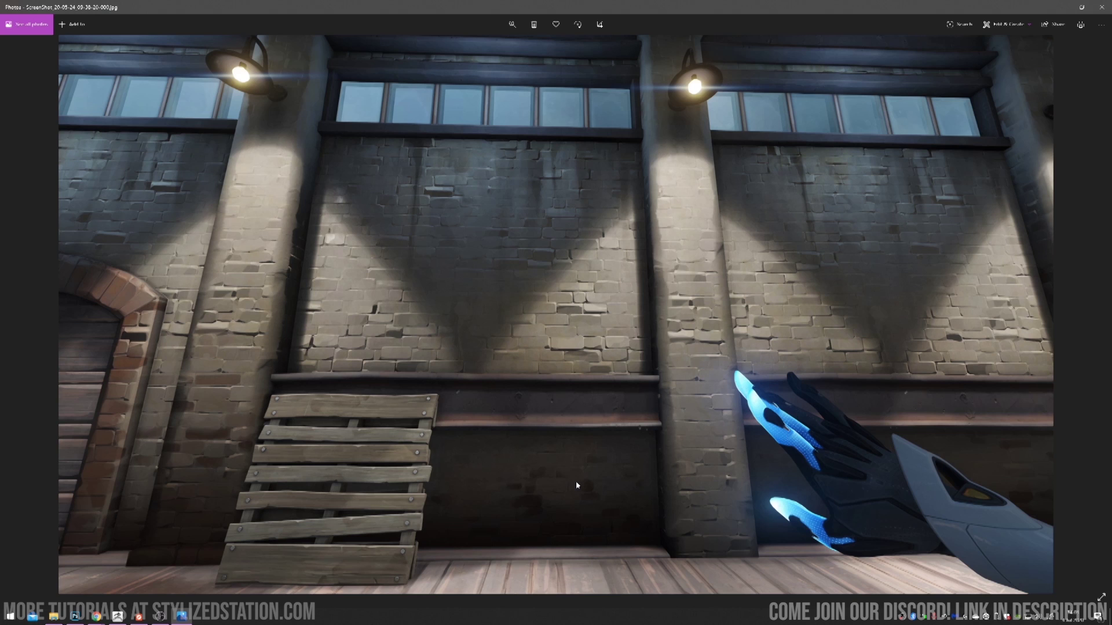
pyautogui.press('Right')
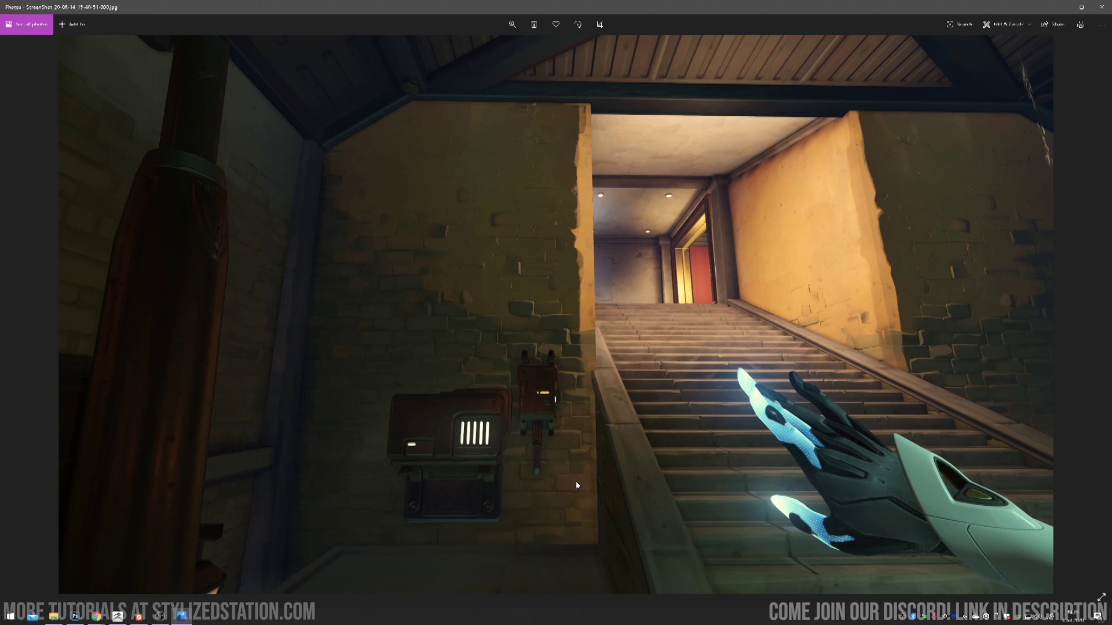
pyautogui.press('Right')
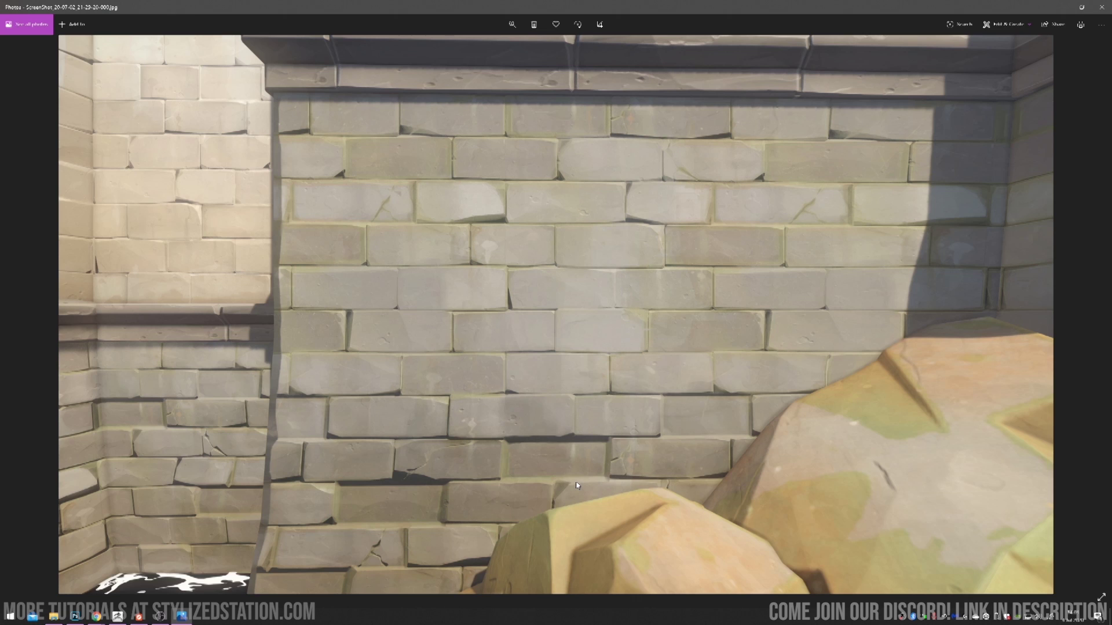
pyautogui.press('Right')
pyautogui.press('Right')
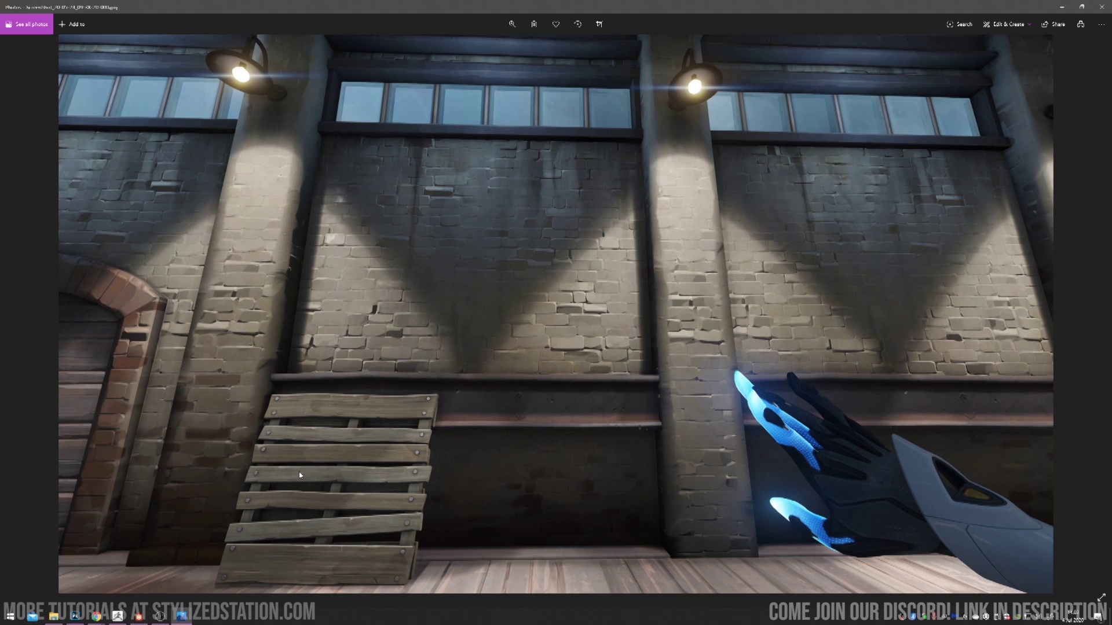
# - Switch back to Substance Designer and inspect the stone wall material on the cylinder from different angles
pyautogui.click(138, 616)
pyautogui.moveTo(509, 377); pyautogui.dragTo(510, 331)
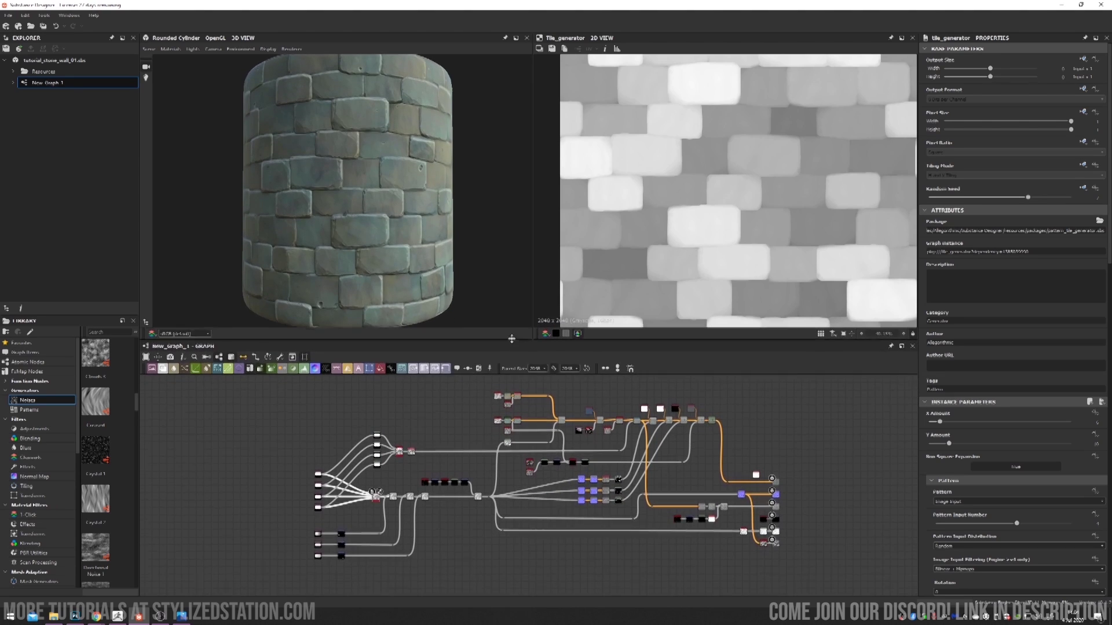
pyautogui.moveTo(406, 220); pyautogui.dragTo(388, 185)
pyautogui.moveTo(486, 333); pyautogui.dragTo(497, 378)
pyautogui.moveTo(349, 231); pyautogui.dragTo(367, 224, button='middle')
# - Examine the Tile Generator node and the four brick bitmap nodes feeding its pattern inputs
pyautogui.scroll(8, 366, 538)
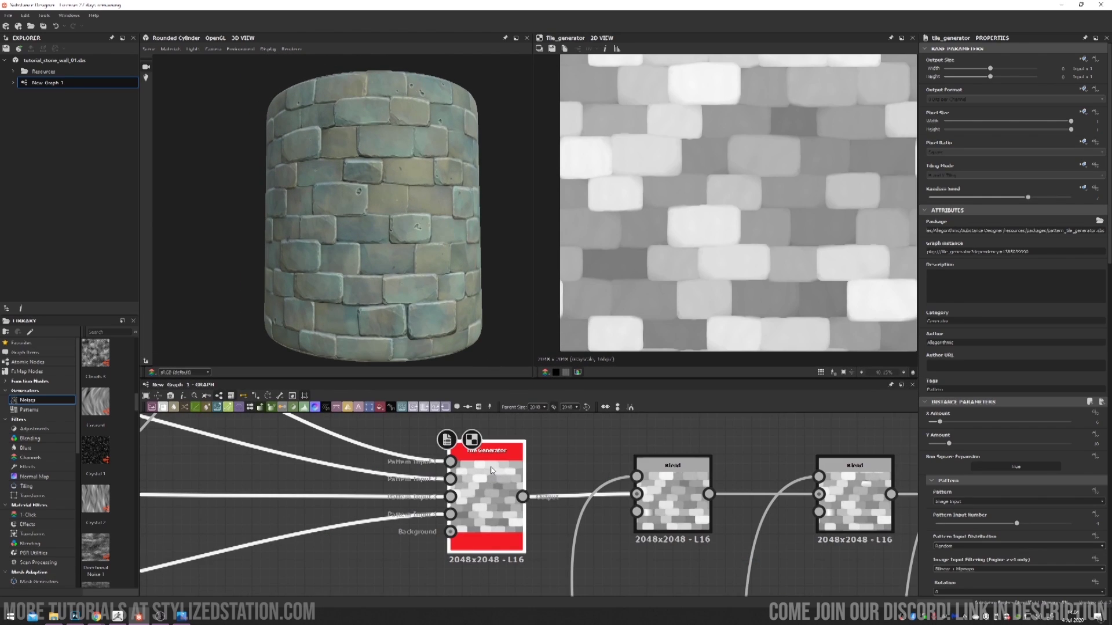
pyautogui.scroll(-1, 561, 438)
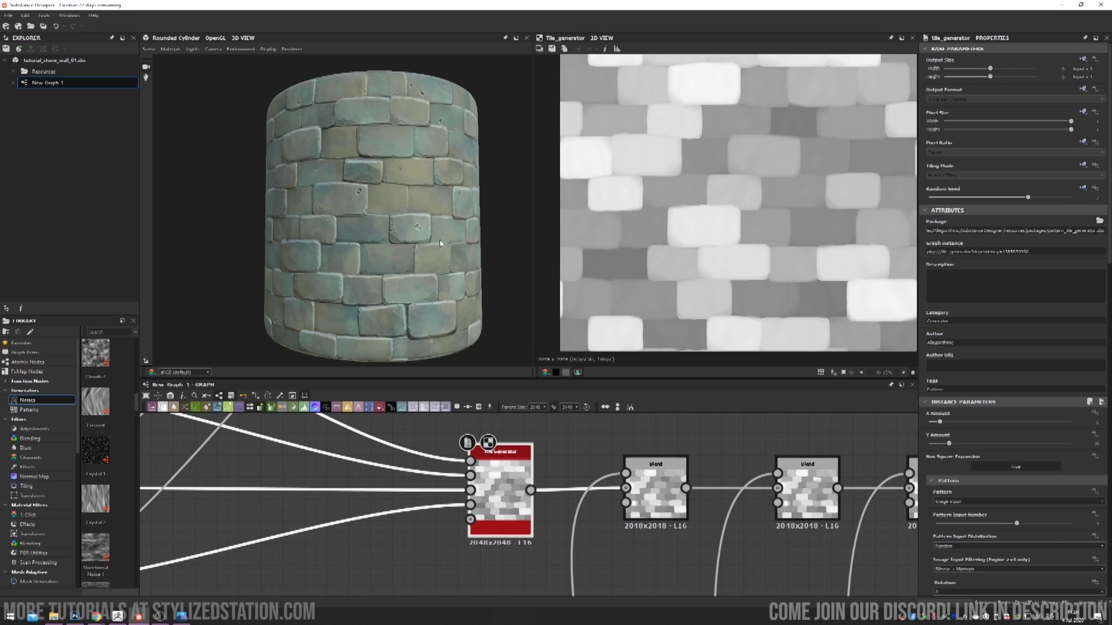
pyautogui.moveTo(440, 249); pyautogui.dragTo(383, 265)
pyautogui.moveTo(438, 499); pyautogui.dragTo(547, 503, button='middle')
pyautogui.scroll(-1, 576, 478)
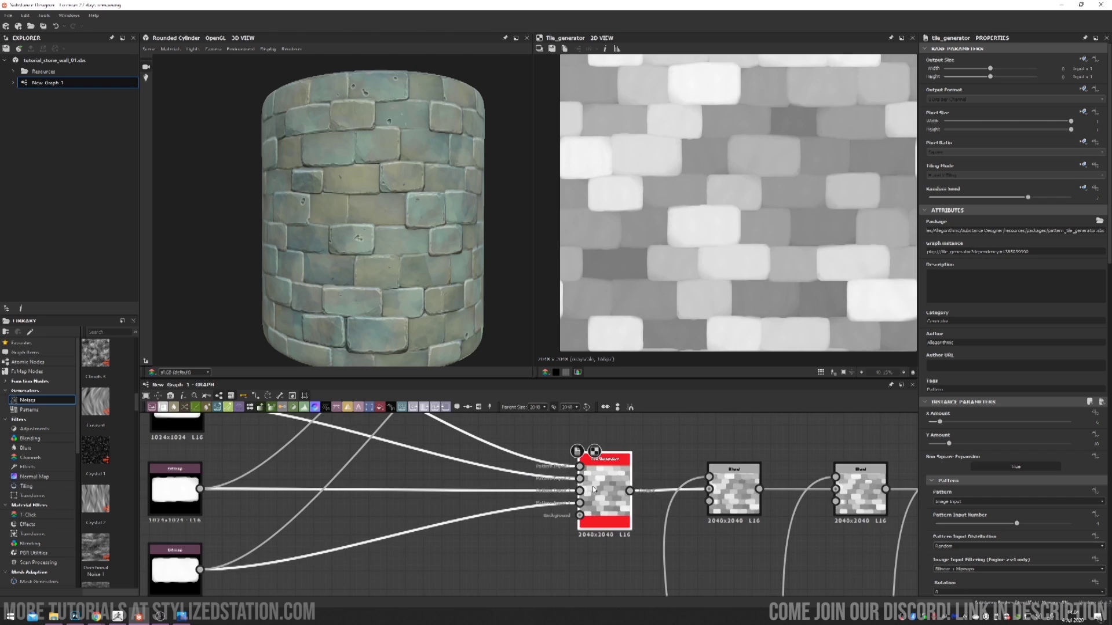
pyautogui.moveTo(373, 489); pyautogui.dragTo(550, 481, button='middle')
pyautogui.scroll(-1, 549, 479)
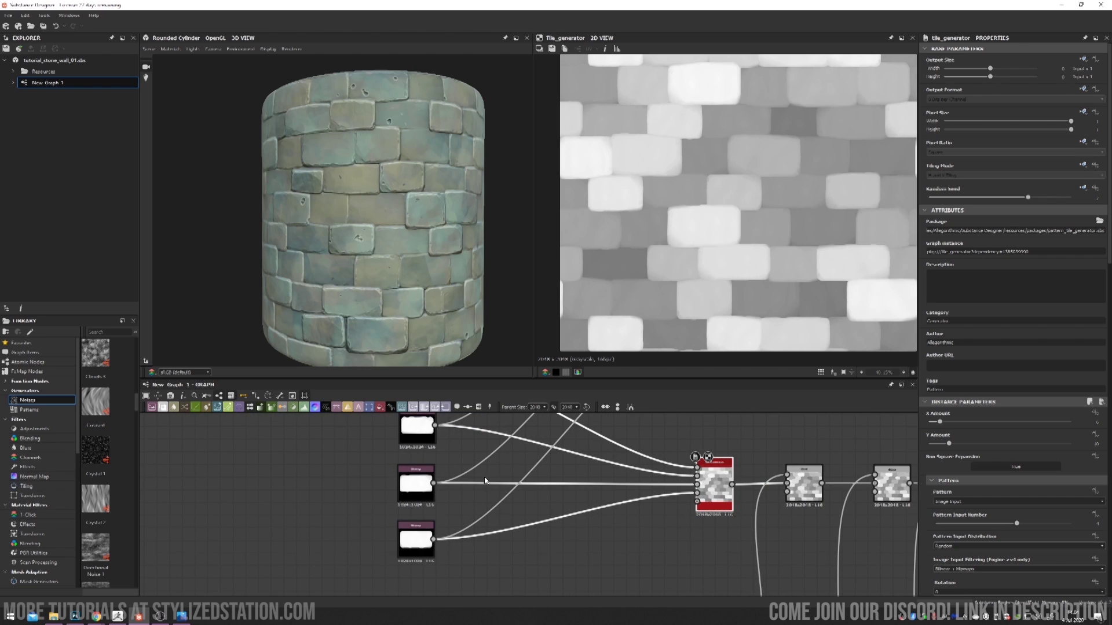
pyautogui.scroll(-1, 480, 476)
pyautogui.moveTo(480, 476); pyautogui.dragTo(476, 506, button='middle')
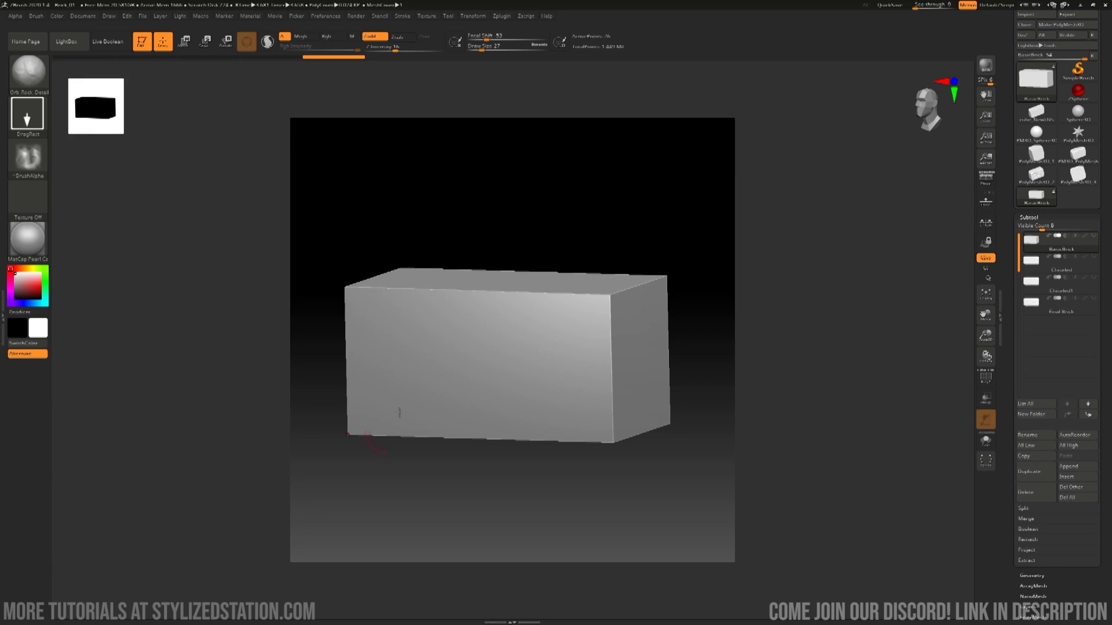
# - Switch to ZBrush and examine the Chiseled subtool's cut edges and corners from several sides
pyautogui.moveTo(479, 208); pyautogui.dragTo(685, 223)
pyautogui.click(1027, 261)
pyautogui.moveTo(621, 193)
pyautogui.mouseDown()
pyautogui.moveTo(639, 207)
pyautogui.moveTo(636, 173)
pyautogui.moveTo(628, 198)
pyautogui.mouseUp()
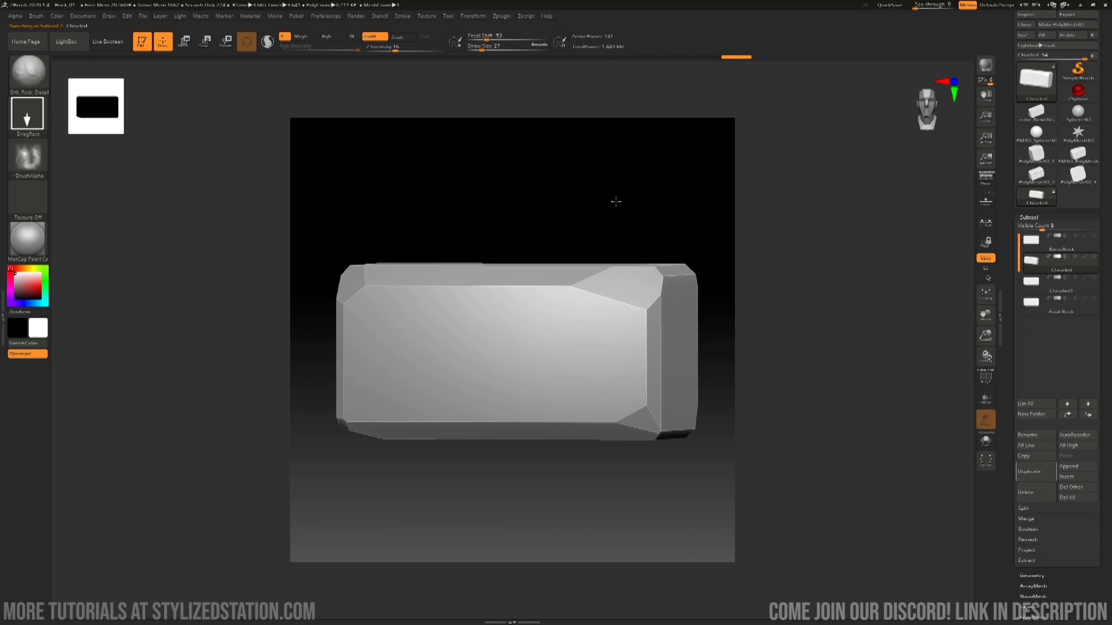
pyautogui.moveTo(618, 218); pyautogui.dragTo(665, 400)
pyautogui.keyDown('shift'); pyautogui.moveTo(665, 334); pyautogui.dragTo(584, 442); pyautogui.keyUp('shift')
pyautogui.moveTo(548, 497); pyautogui.dragTo(540, 453)
pyautogui.moveTo(543, 409); pyautogui.dragTo(566, 269)
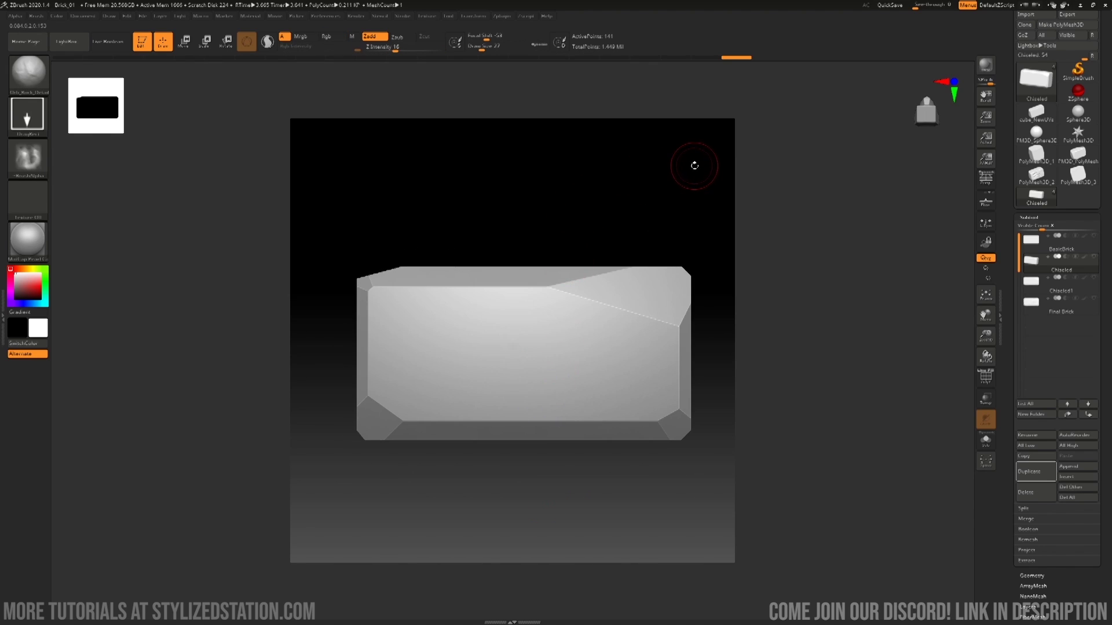
pyautogui.moveTo(693, 167); pyautogui.dragTo(702, 211)
pyautogui.moveTo(697, 293); pyautogui.dragTo(796, 238)
pyautogui.click(930, 108)
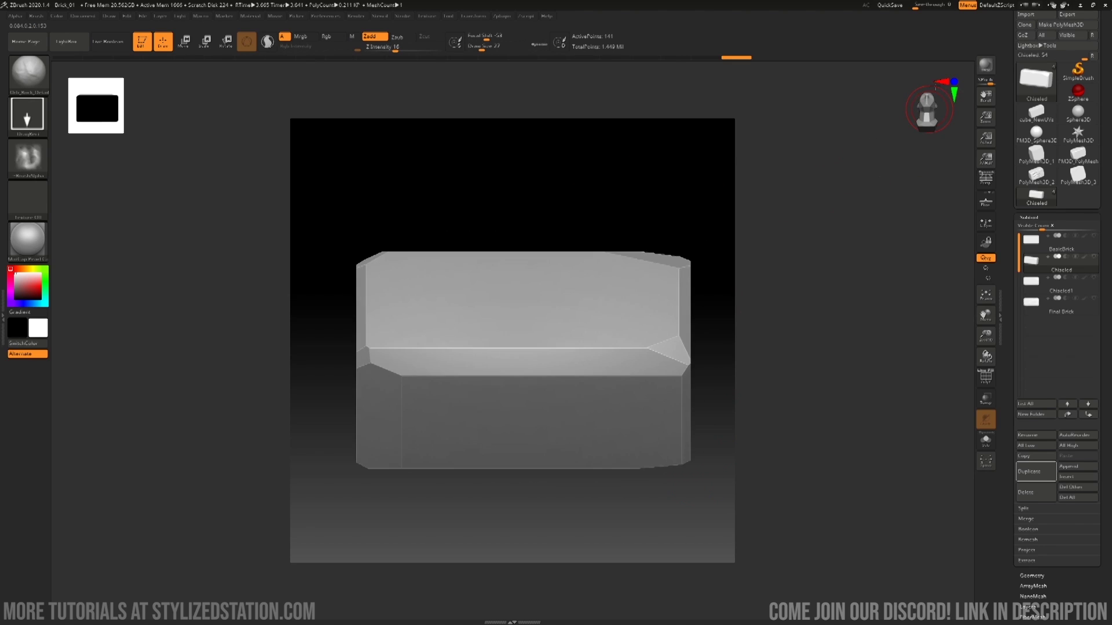
# - Select the Chiseled1 subtool and examine its refined edge chipping from several angles
pyautogui.click(1032, 285)
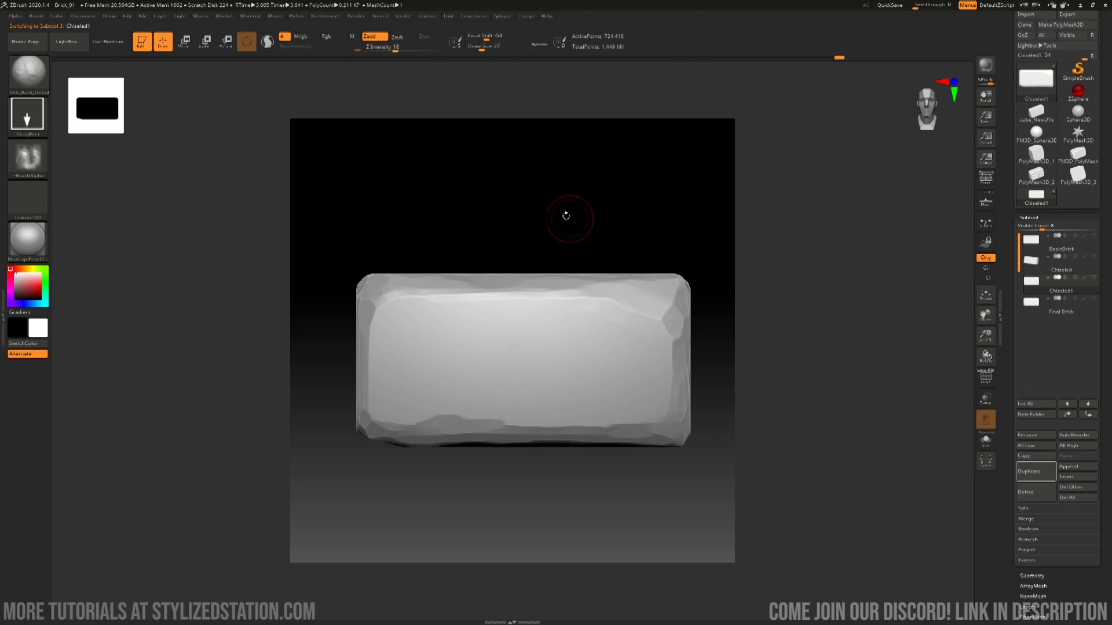
pyautogui.moveTo(566, 216); pyautogui.dragTo(705, 229)
pyautogui.moveTo(621, 493); pyautogui.dragTo(616, 436)
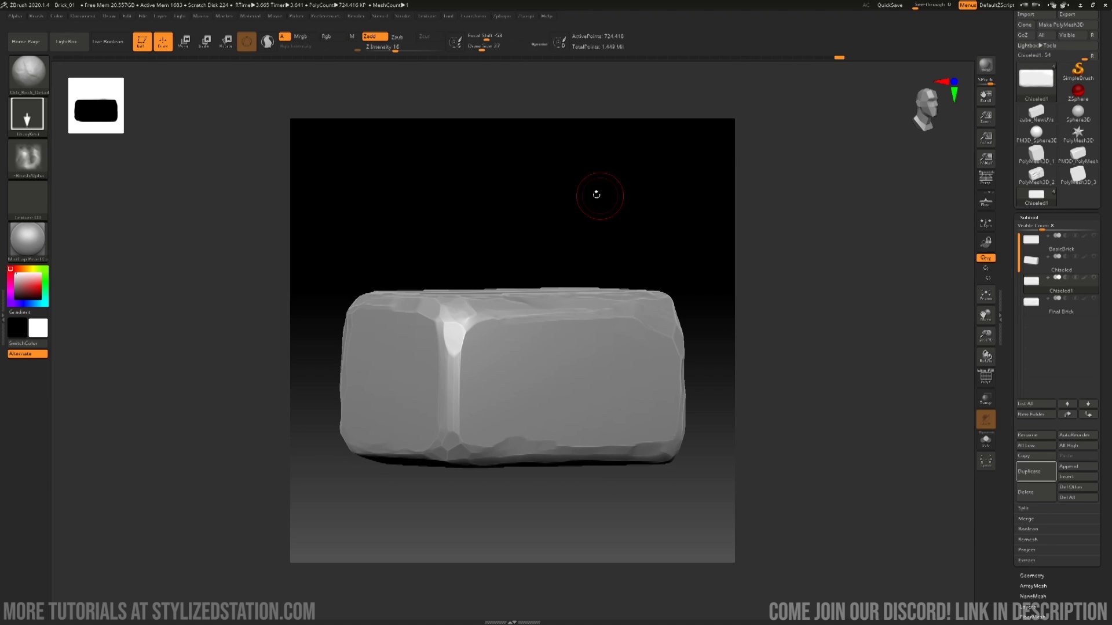
pyautogui.moveTo(596, 186)
pyautogui.mouseDown()
pyautogui.moveTo(588, 198)
pyautogui.moveTo(598, 196)
pyautogui.mouseUp()
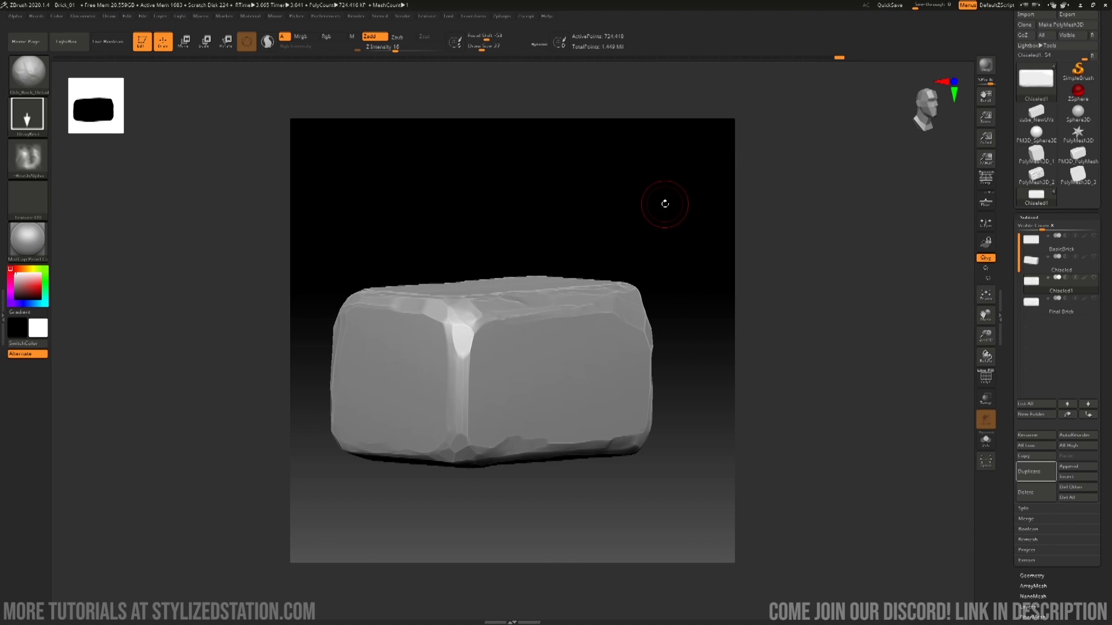
pyautogui.moveTo(665, 203); pyautogui.dragTo(615, 241)
pyautogui.moveTo(655, 526); pyautogui.dragTo(628, 263)
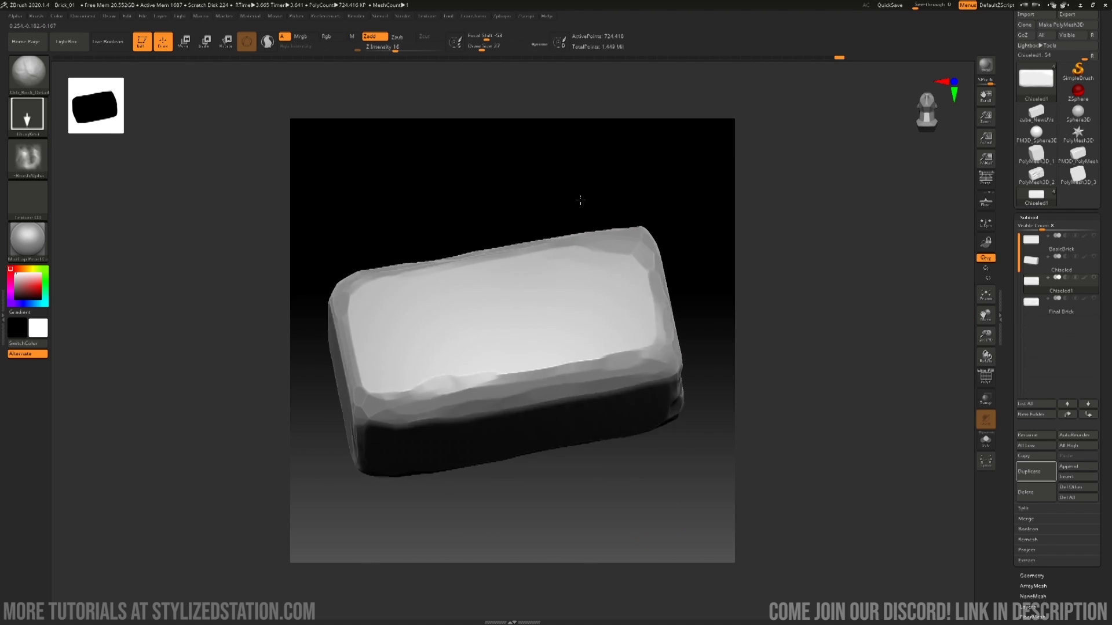
pyautogui.moveTo(581, 201); pyautogui.dragTo(644, 322)
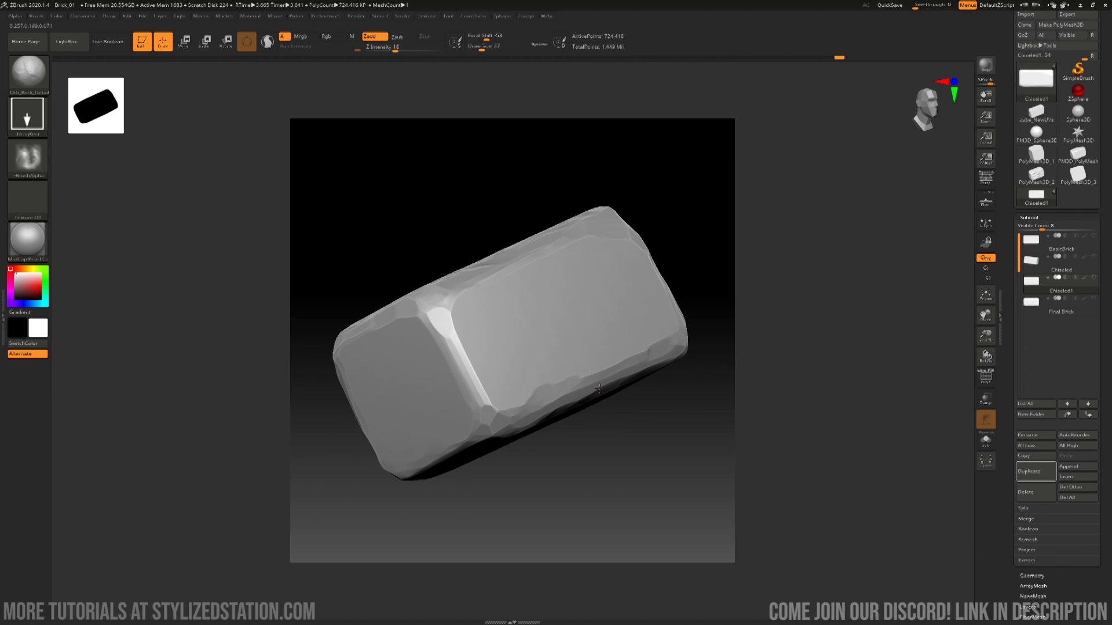
pyautogui.moveTo(630, 444); pyautogui.dragTo(672, 412)
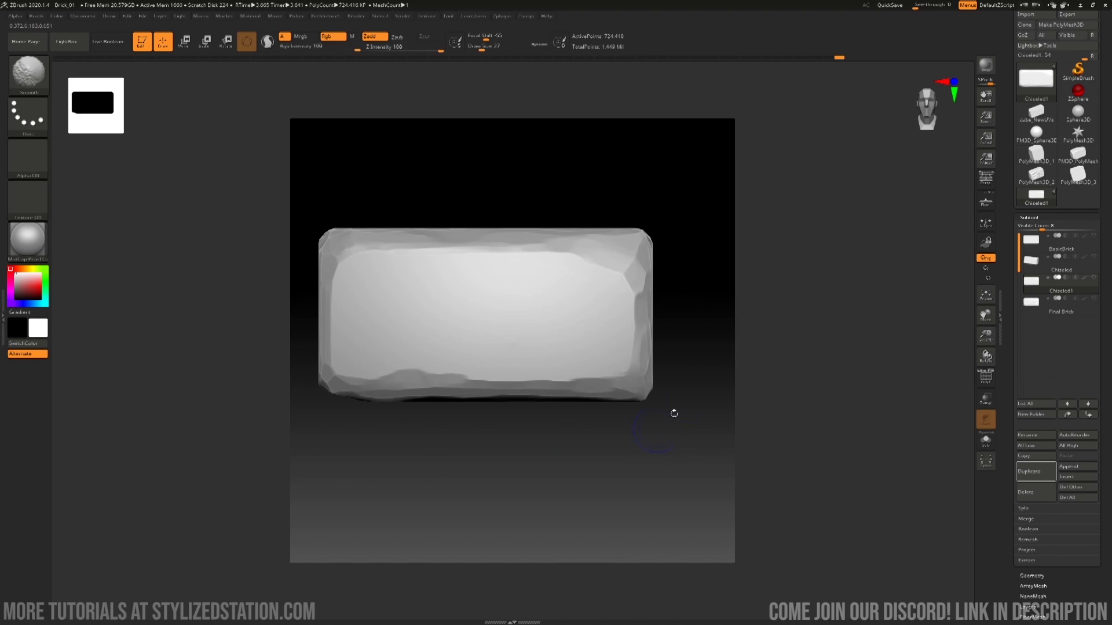
# - Render the front view of the Final Brick subtool with BPR and show the BPR RenderPass maps, including Depth
pyautogui.click(1031, 304)
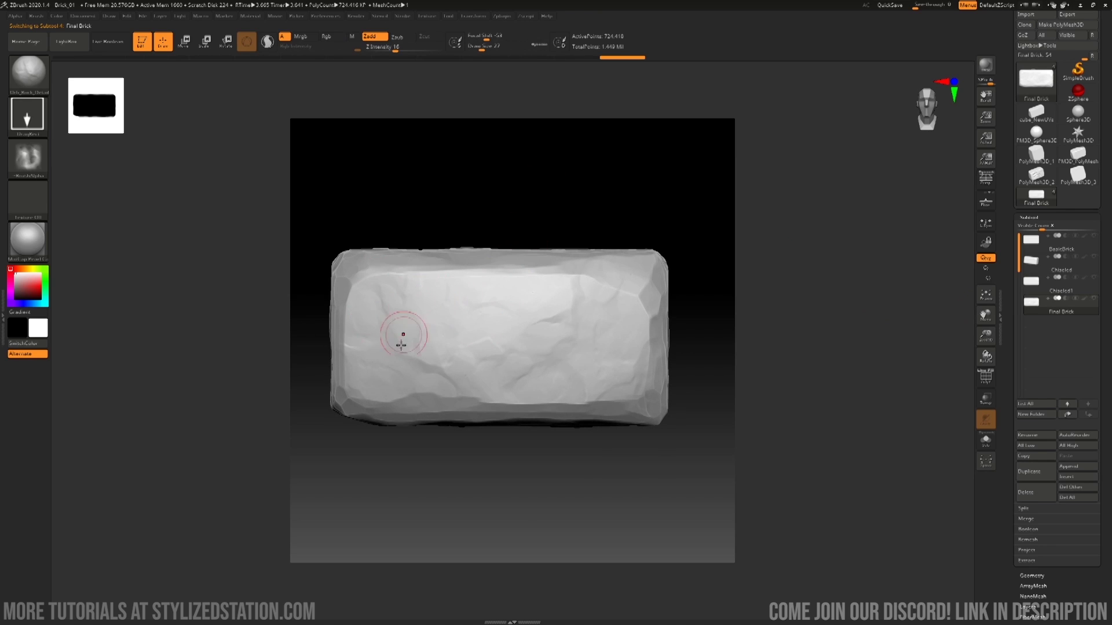
pyautogui.moveTo(397, 194); pyautogui.dragTo(697, 377)
pyautogui.click(986, 63)
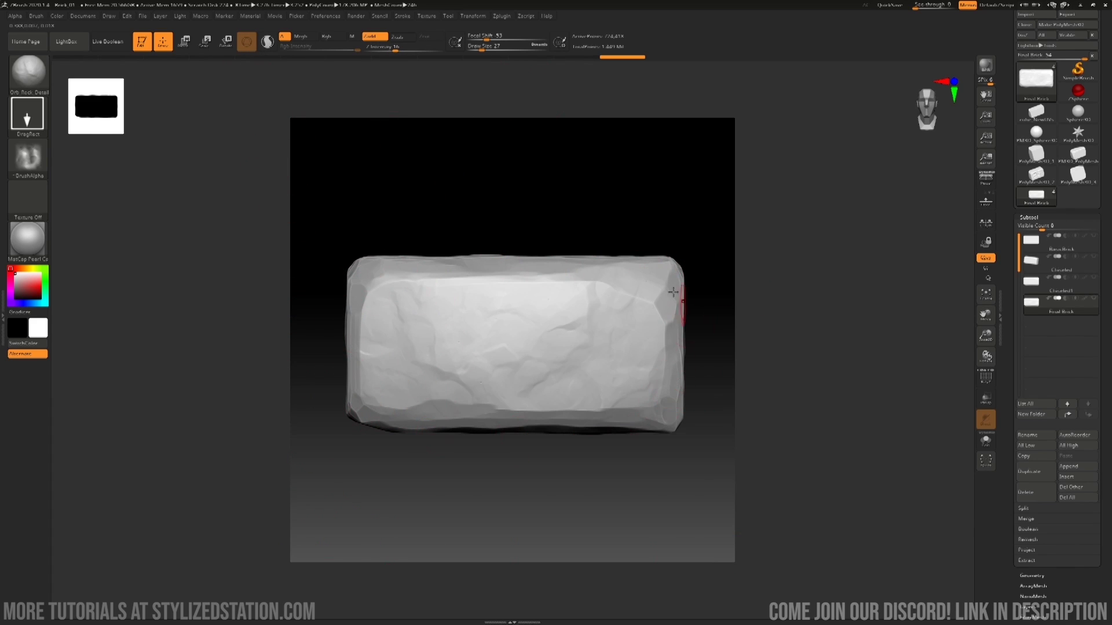
pyautogui.click(355, 17)
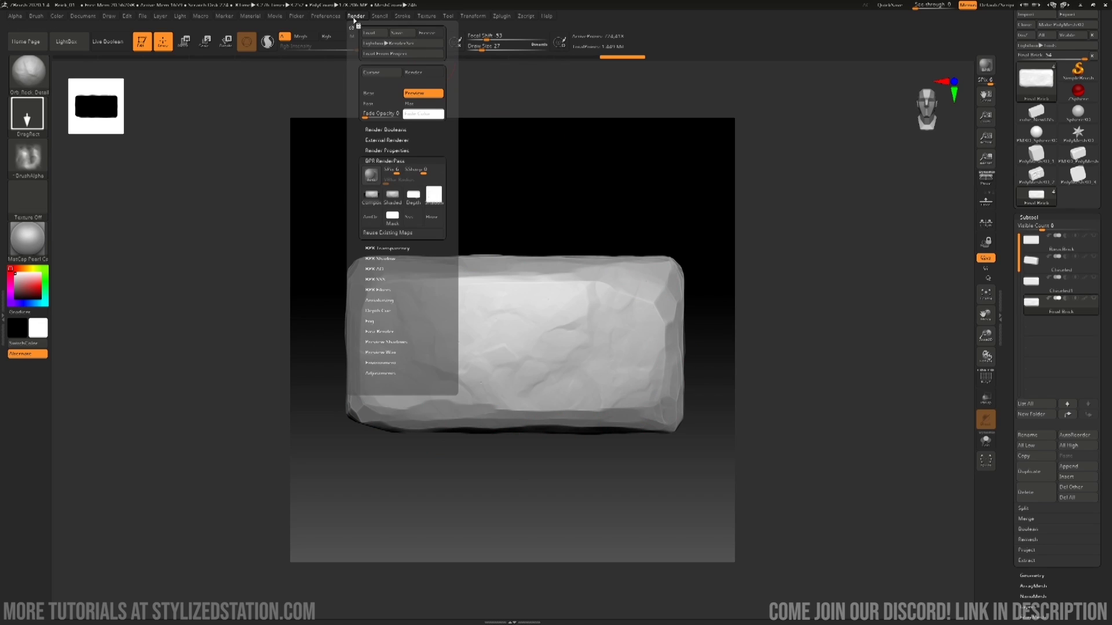
pyautogui.moveTo(417, 203)
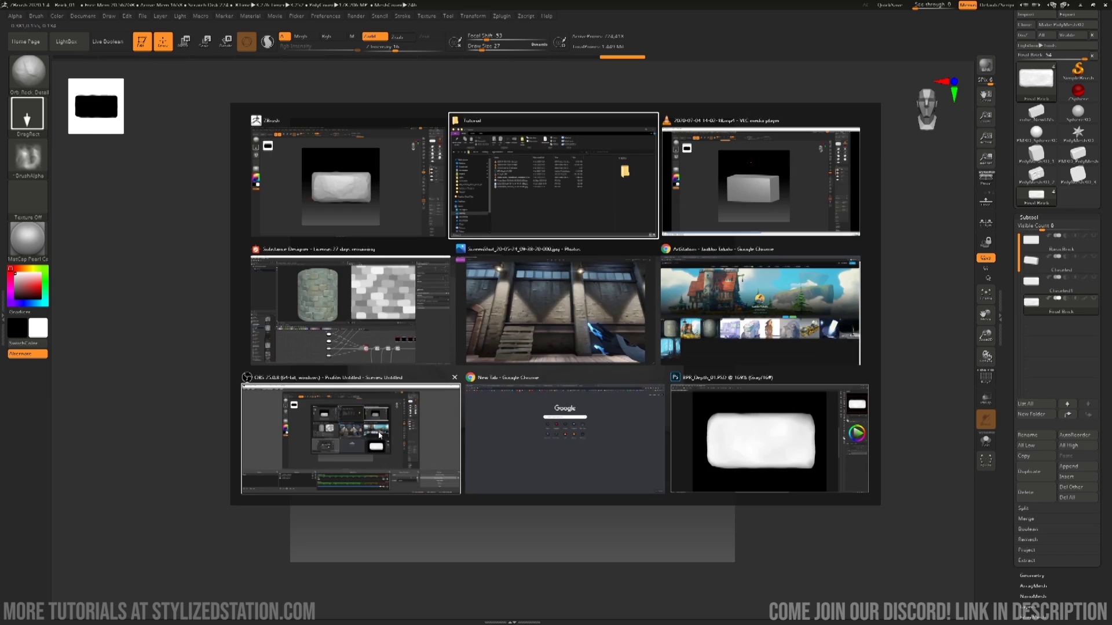
# - Switch to Photoshop and view the exported grayscale depth map of the brick
pyautogui.hotkey('alt', 'Tab')
pyautogui.hotkey('alt', 'Tab')
pyautogui.hotkey('alt', 'Tab')
pyautogui.hotkey('alt', 'Tab')
pyautogui.click(731, 442)
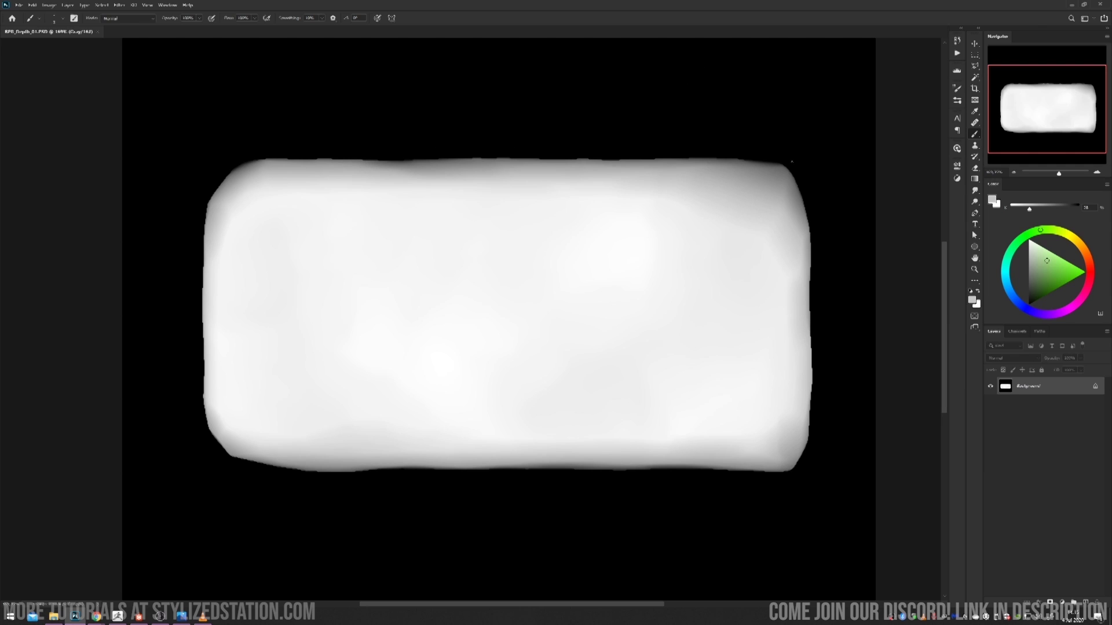
# - Return to ZBrush and inspect the Final Brick subtool's surface and edge detail from different sides
pyautogui.click(117, 616)
pyautogui.moveTo(652, 192); pyautogui.dragTo(659, 246)
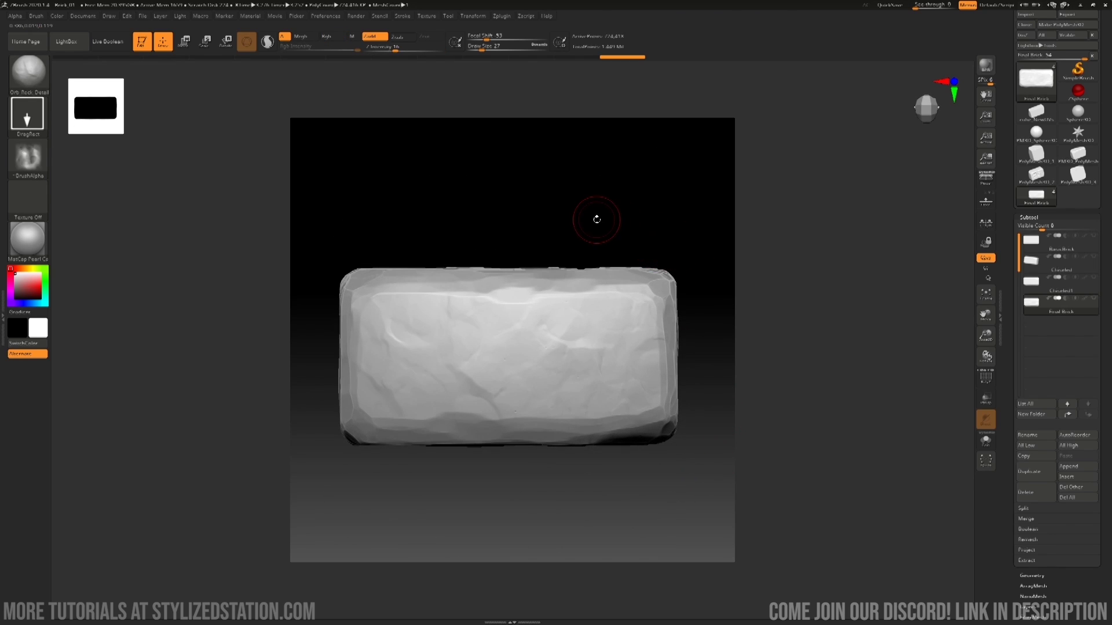
pyautogui.moveTo(573, 203)
pyautogui.mouseDown()
pyautogui.moveTo(555, 216)
pyautogui.moveTo(579, 212)
pyautogui.mouseUp()
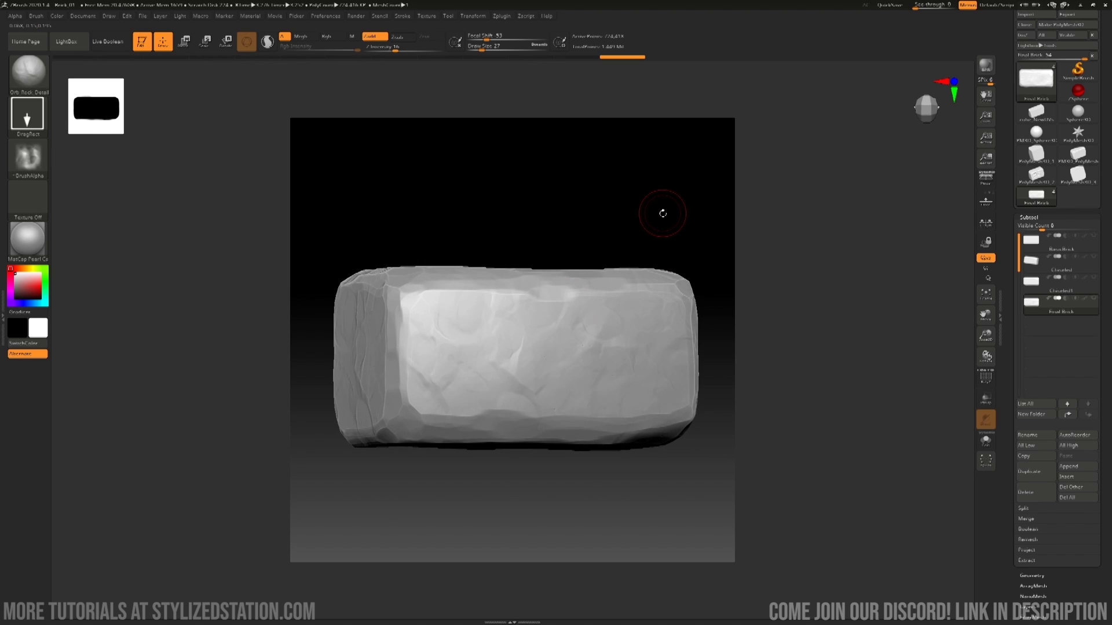
pyautogui.moveTo(663, 210); pyautogui.dragTo(655, 223)
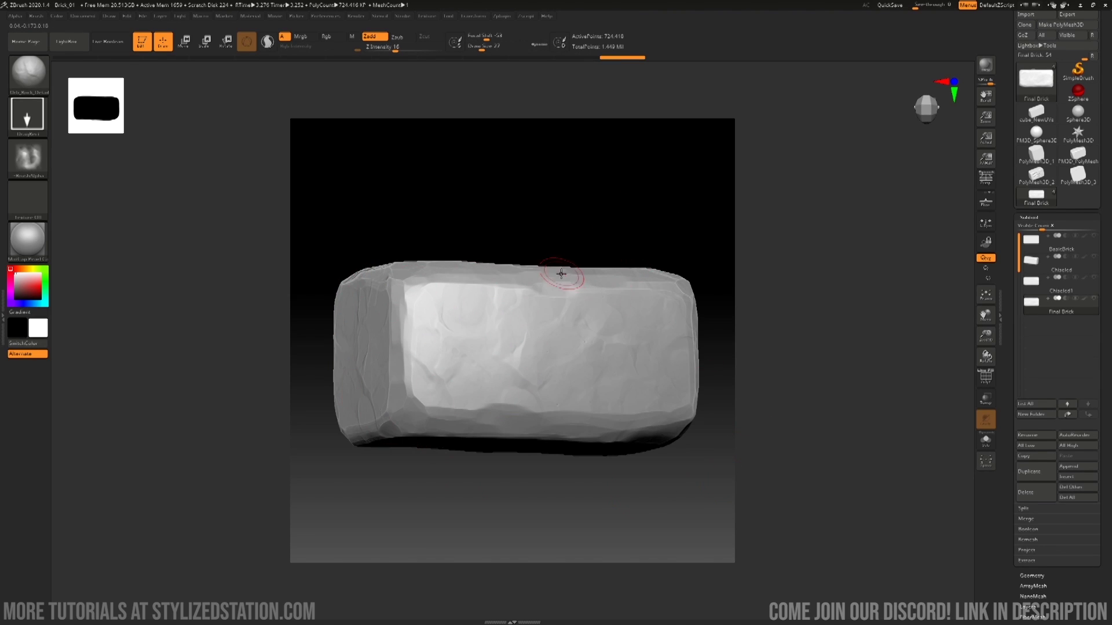
pyautogui.moveTo(619, 218); pyautogui.dragTo(661, 223)
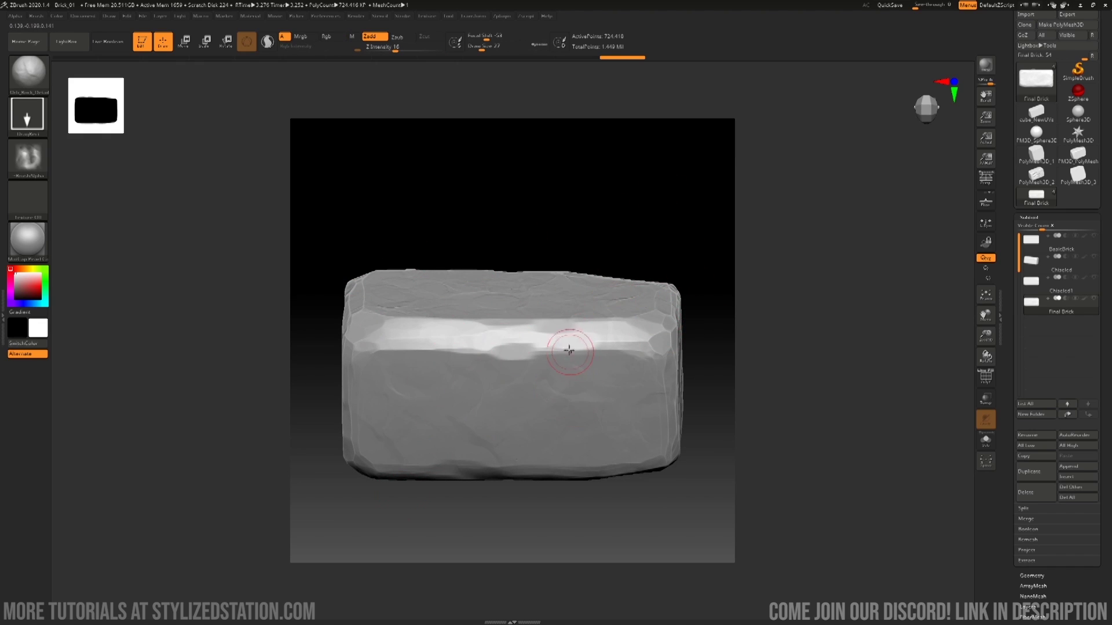
pyautogui.keyDown('shift'); pyautogui.moveTo(692, 307); pyautogui.dragTo(710, 367); pyautogui.keyUp('shift')
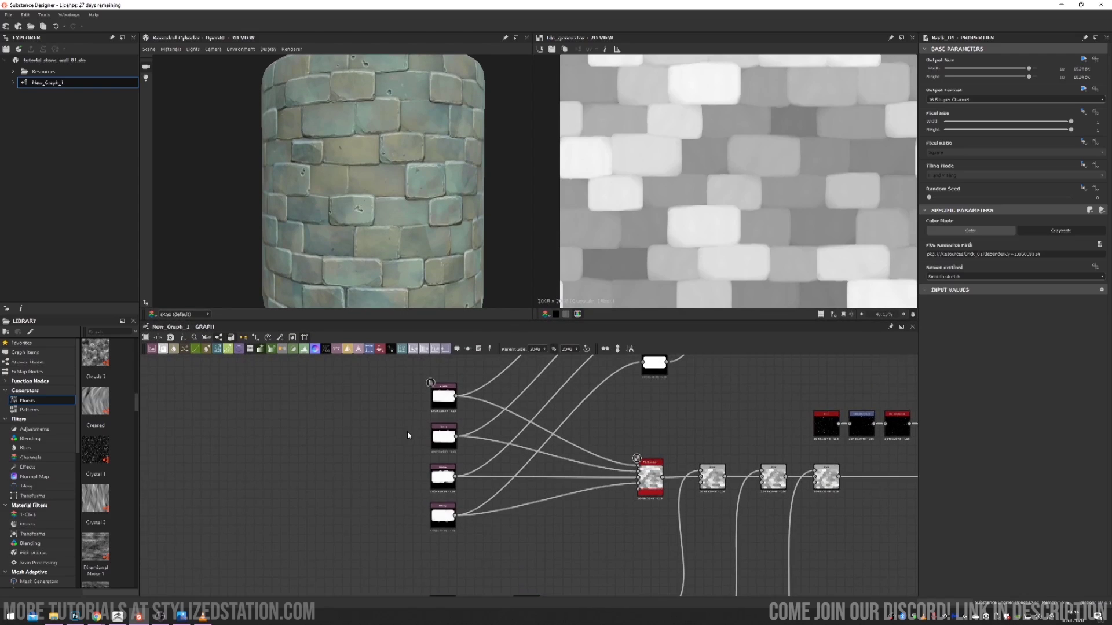
# - In Substance Designer, preview each of the four brick bitmap nodes connected to the Tile Generator in the 2D view
pyautogui.scroll(2, 408, 434)
pyautogui.doubleClick(461, 381)
pyautogui.scroll(2, 700, 195)
pyautogui.scroll(2, 623, 176)
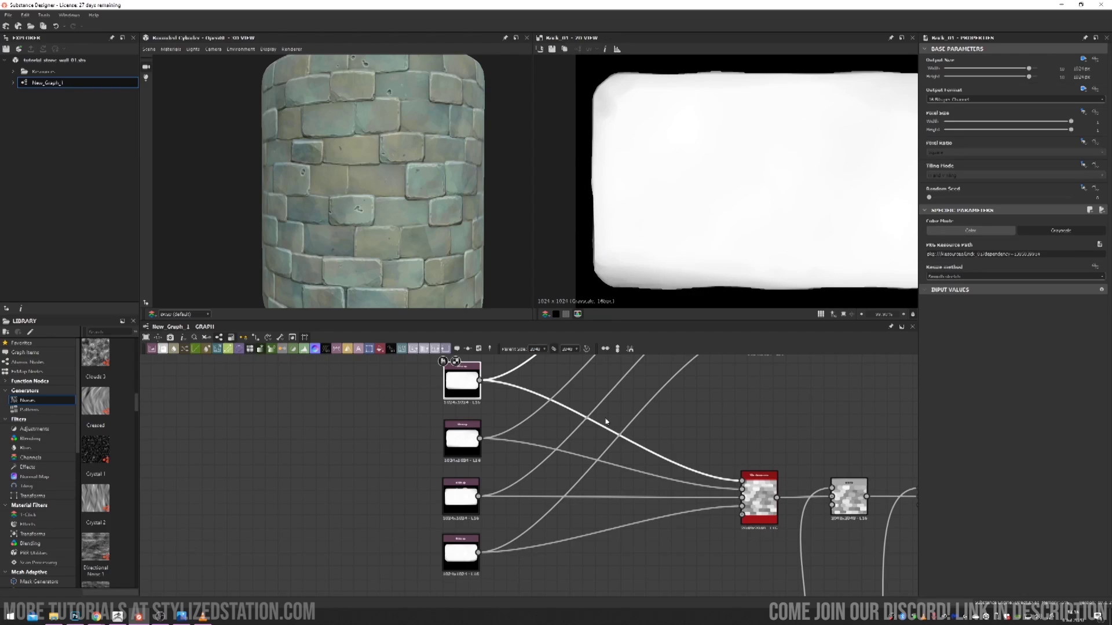
pyautogui.doubleClick(462, 438)
pyautogui.scroll(-2, 727, 199)
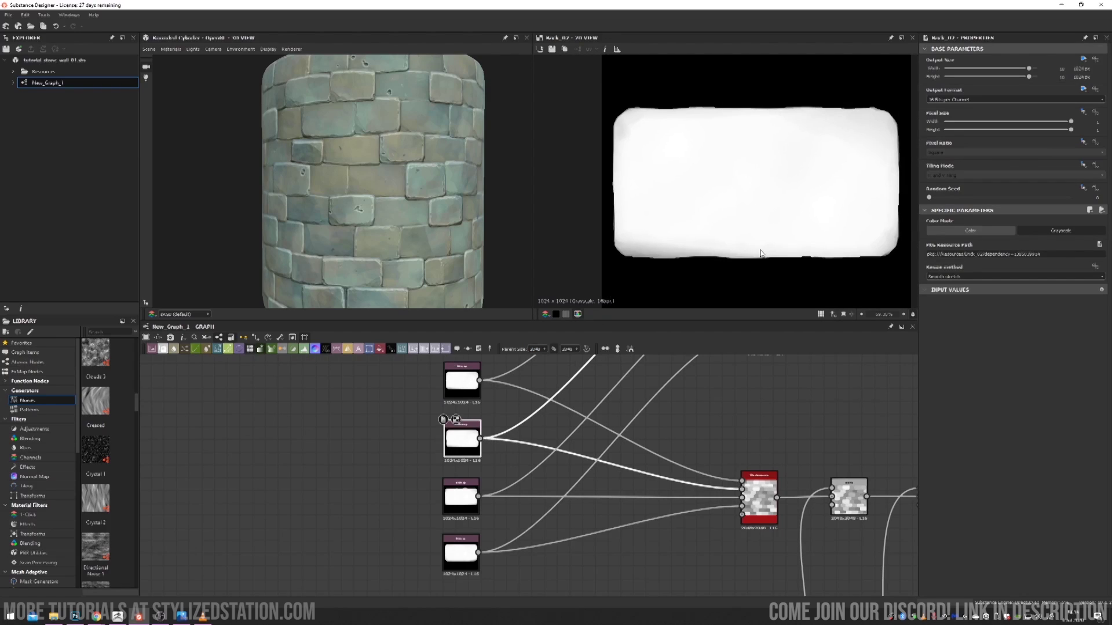
pyautogui.scroll(-2, 760, 253)
pyautogui.doubleClick(453, 501)
pyautogui.doubleClick(456, 549)
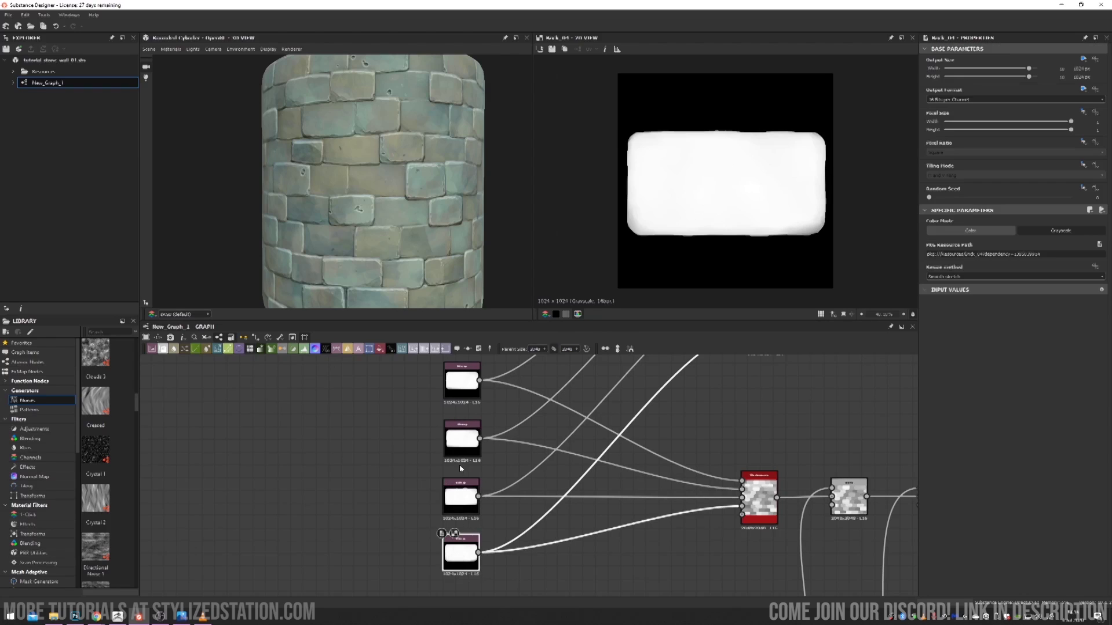
pyautogui.doubleClick(460, 490)
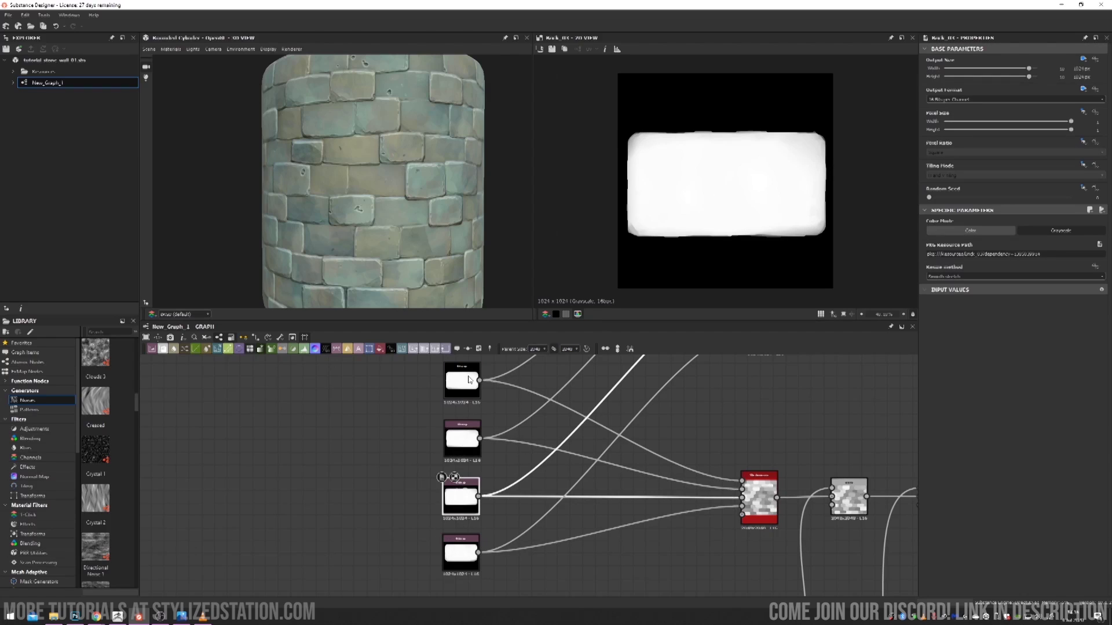
# - Preview the Tile Generator node's brick pattern in the 2D view
pyautogui.doubleClick(759, 490)
pyautogui.scroll(-3, 736, 224)
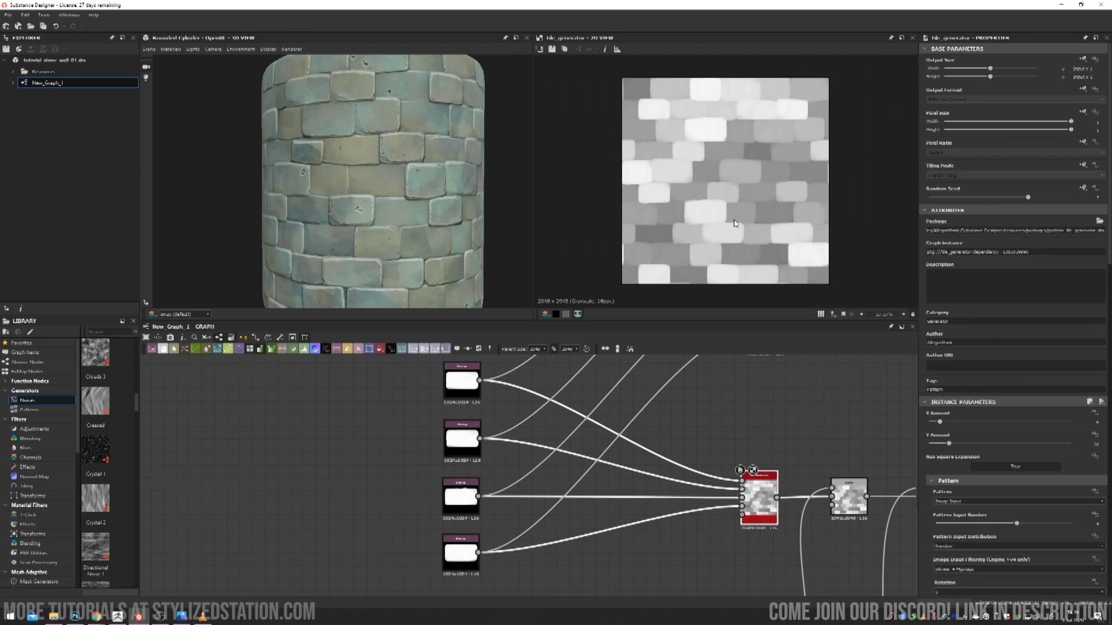
pyautogui.scroll(-3, 764, 408)
# - Connect the white Uniform Color node to the Base Color output in place of the existing color link
pyautogui.moveTo(809, 408); pyautogui.dragTo(498, 431, button='middle')
pyautogui.moveTo(739, 386); pyautogui.dragTo(268, 429, button='middle')
pyautogui.moveTo(779, 421); pyautogui.dragTo(253, 404, button='middle')
pyautogui.scroll(3, 630, 471)
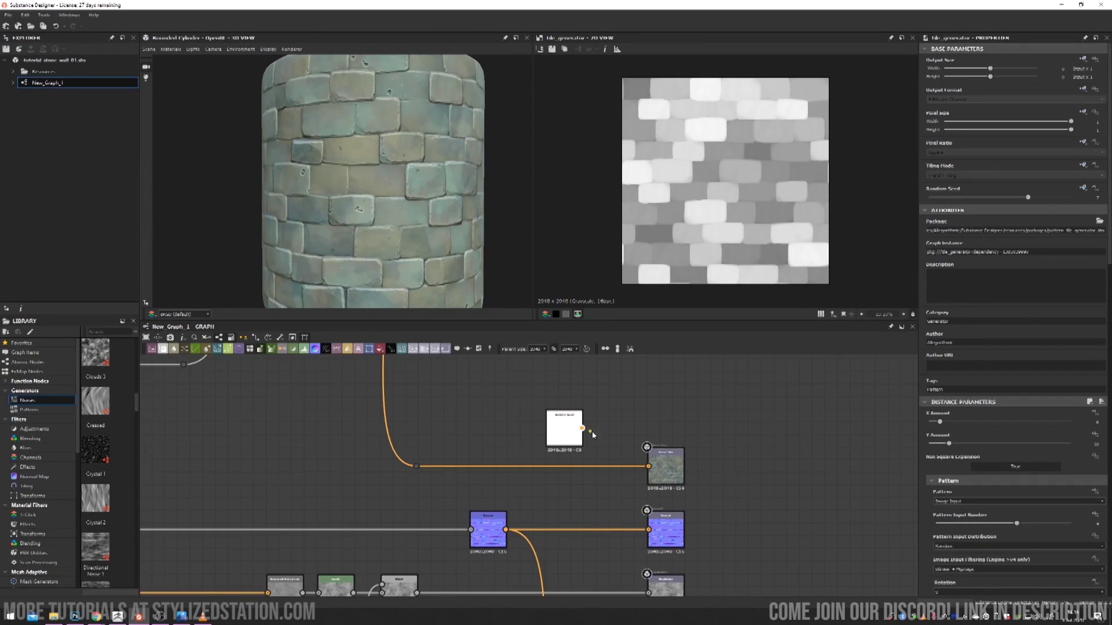
pyautogui.moveTo(648, 468); pyautogui.dragTo(648, 466)
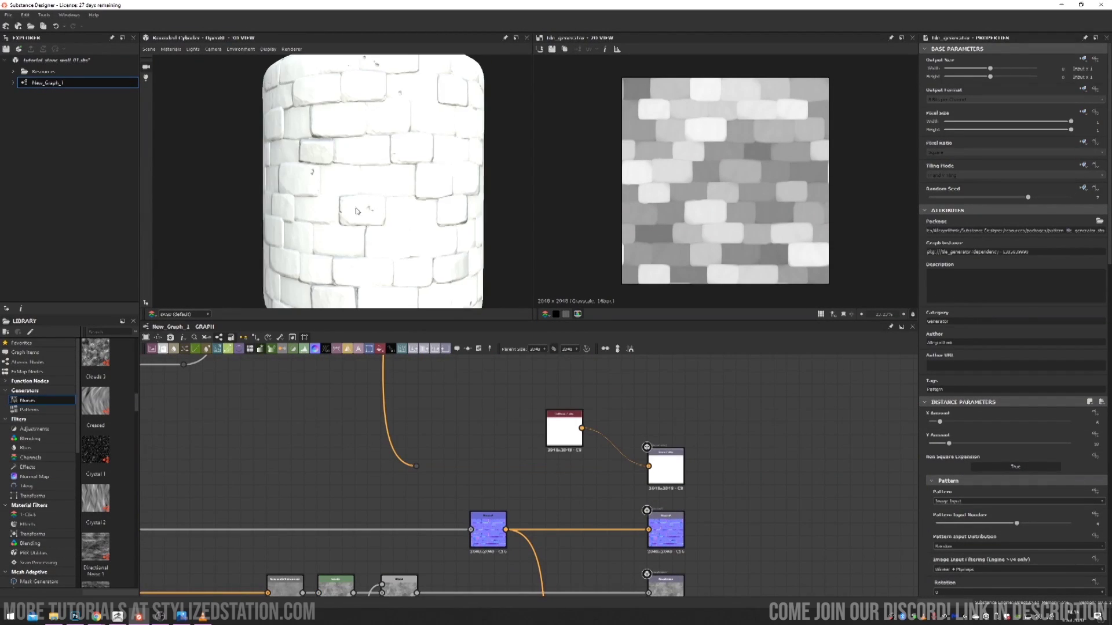
# - Inspect the uncolored stone wall on the cylinder in the 3D view, up close and from several angles
pyautogui.moveTo(364, 214); pyautogui.dragTo(372, 208)
pyautogui.scroll(5, 372, 207)
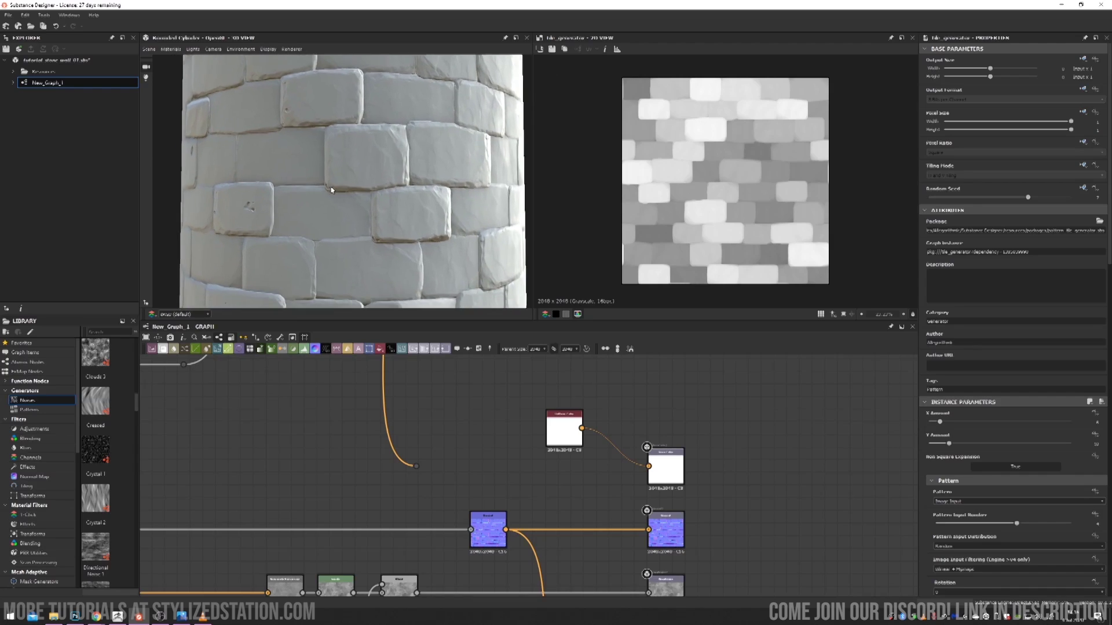
pyautogui.scroll(-3, 354, 186)
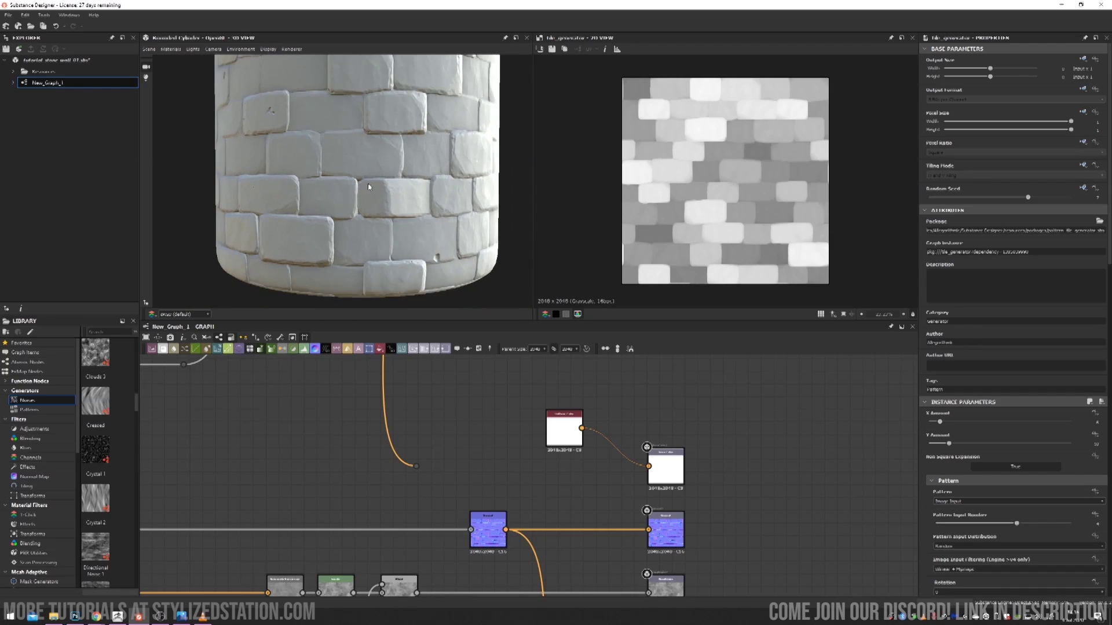
pyautogui.moveTo(369, 183); pyautogui.dragTo(390, 160, button='middle')
pyautogui.moveTo(396, 193); pyautogui.dragTo(396, 232)
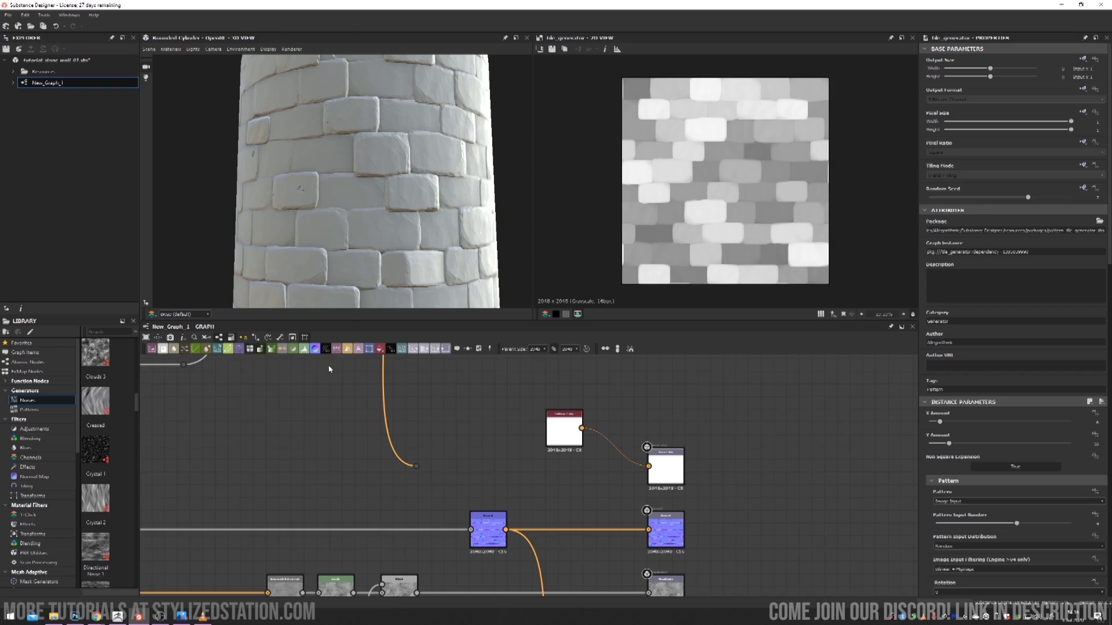
pyautogui.moveTo(380, 172); pyautogui.dragTo(363, 235)
pyautogui.scroll(2, 391, 218)
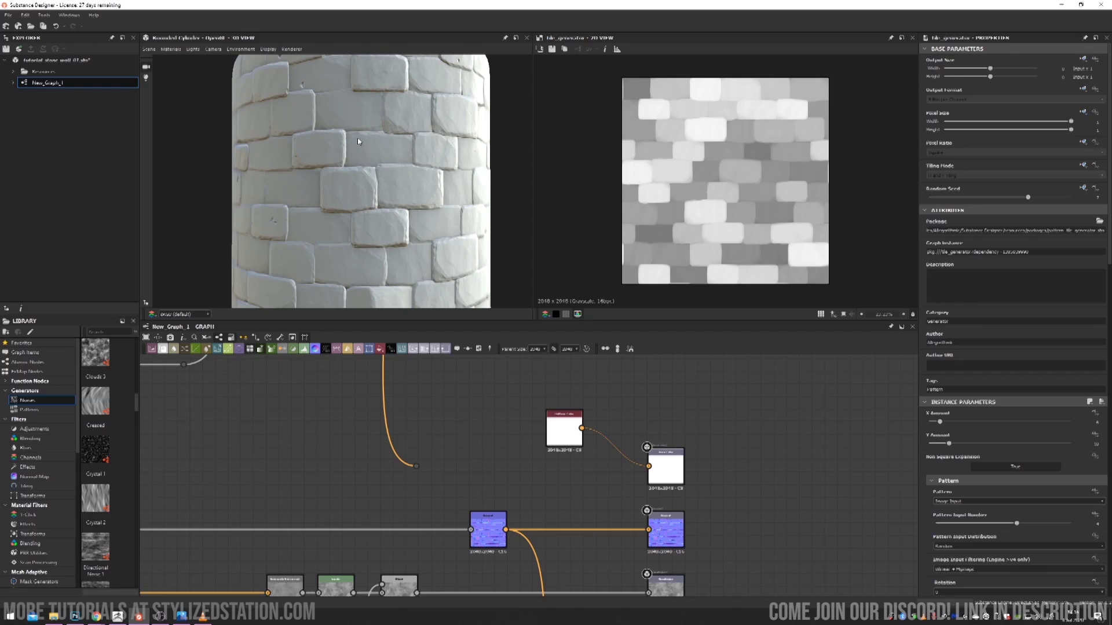
pyautogui.scroll(2, 375, 198)
pyautogui.scroll(-2, 367, 142)
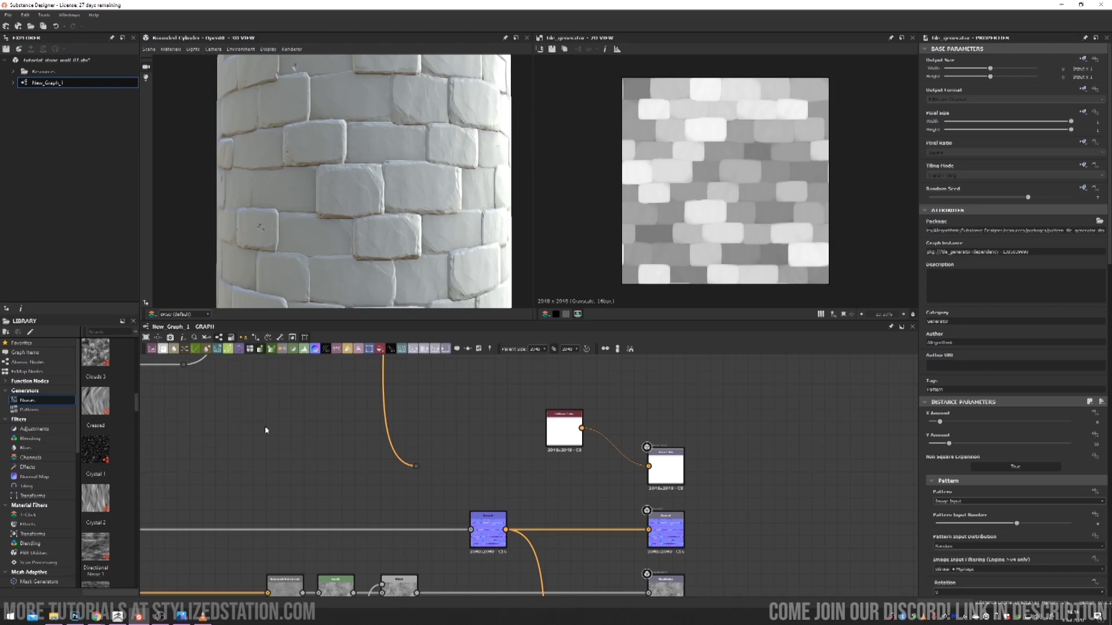
# - Return to the Tile Generator in the graph and examine how the tiled bricks vary around the cylinder
pyautogui.moveTo(238, 452); pyautogui.dragTo(842, 407, button='middle')
pyautogui.moveTo(271, 463); pyautogui.dragTo(679, 421, button='middle')
pyautogui.moveTo(365, 442); pyautogui.dragTo(449, 509, button='middle')
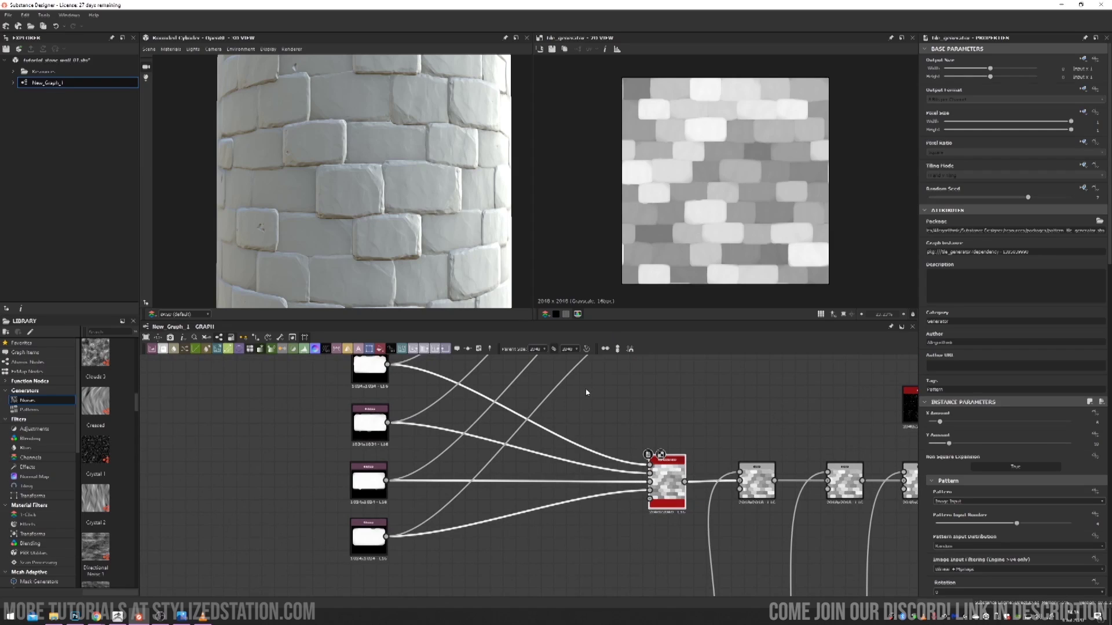
pyautogui.moveTo(426, 246); pyautogui.dragTo(391, 227)
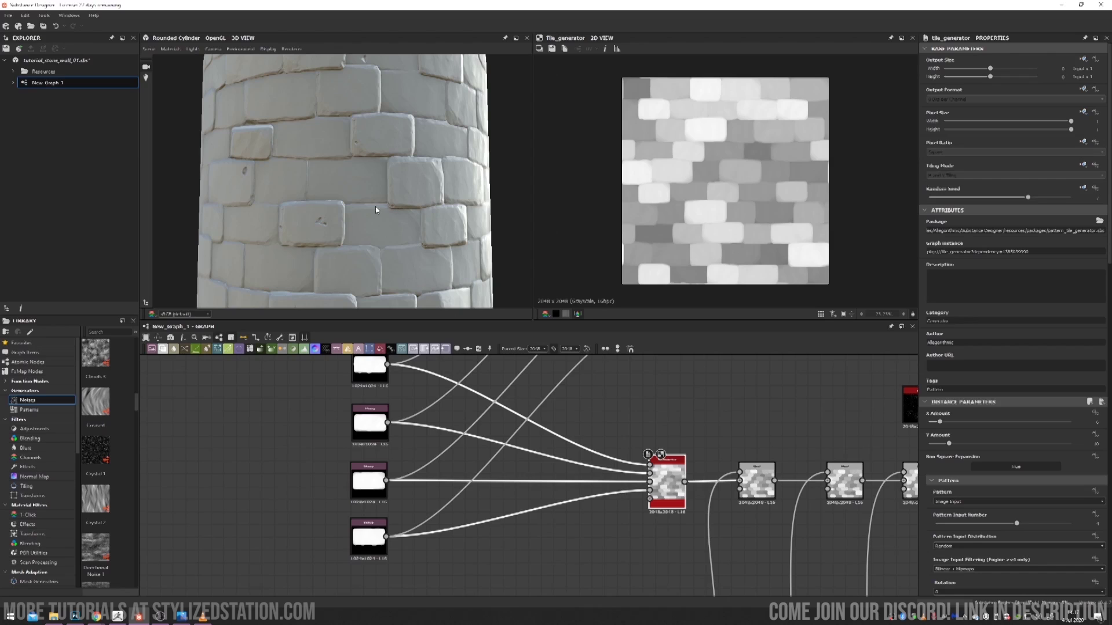
pyautogui.moveTo(388, 175); pyautogui.dragTo(355, 145)
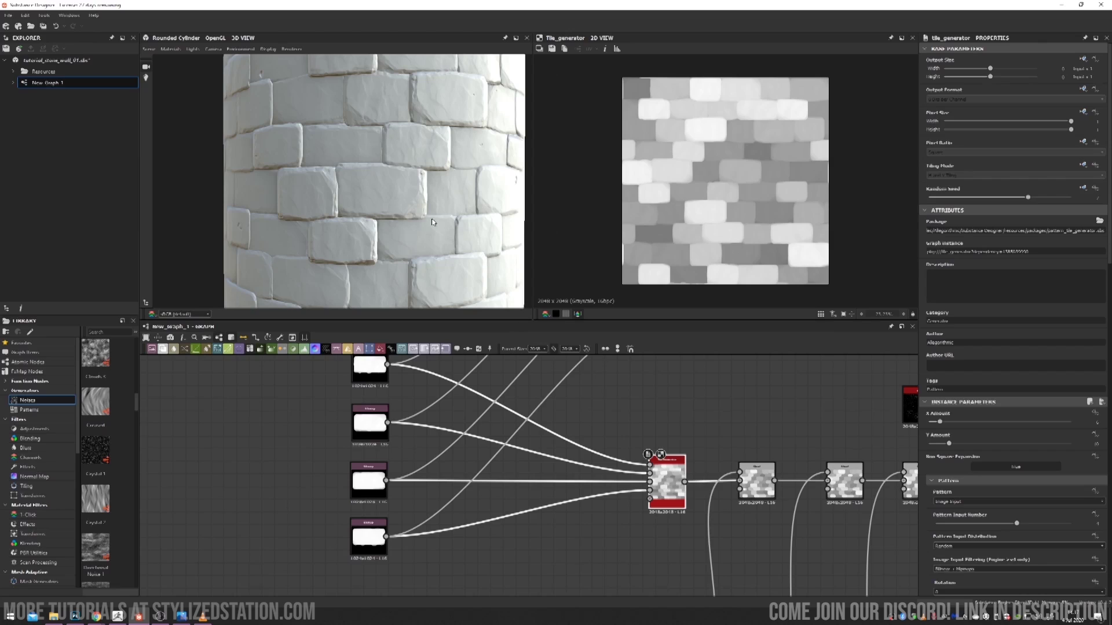
pyautogui.scroll(-5, 459, 237)
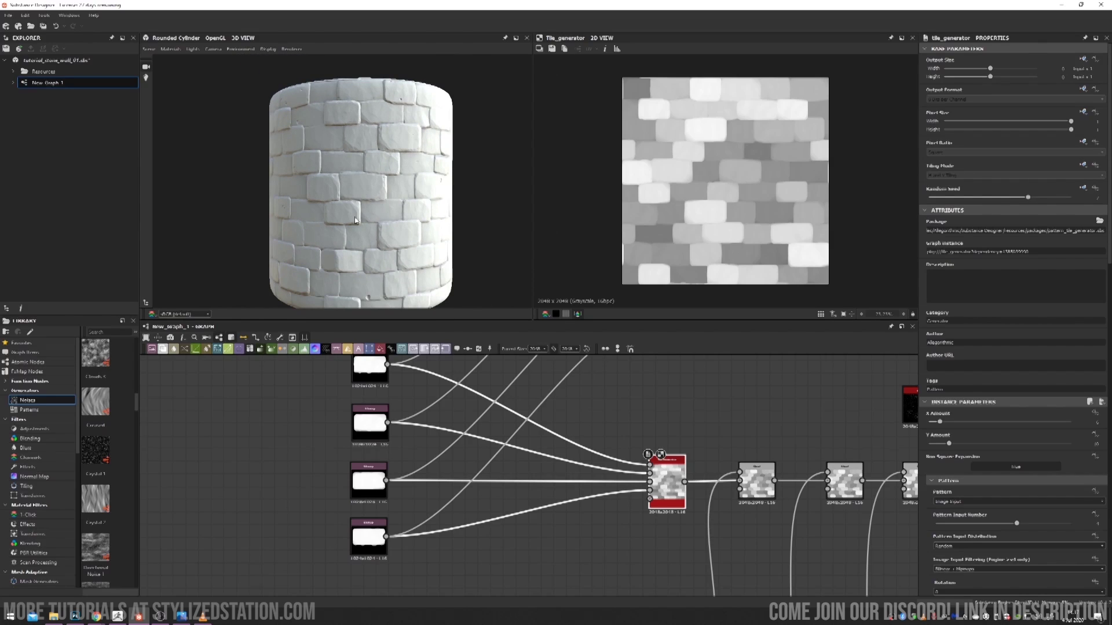
pyautogui.moveTo(366, 193); pyautogui.dragTo(377, 209)
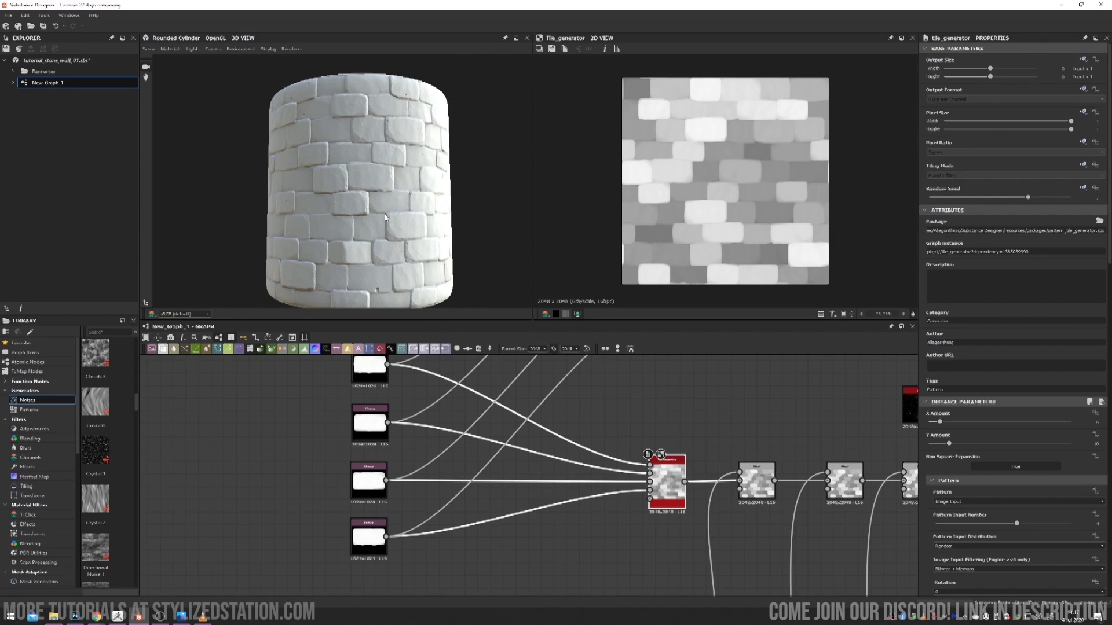
pyautogui.scroll(3, 373, 222)
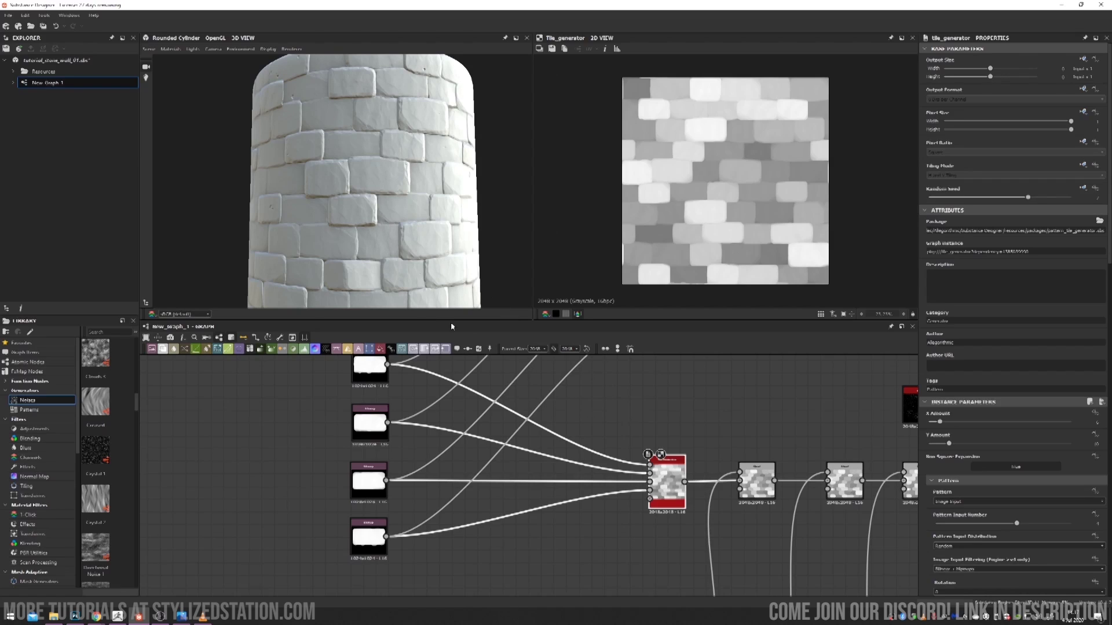
pyautogui.moveTo(421, 232); pyautogui.dragTo(427, 238)
pyautogui.moveTo(402, 191); pyautogui.dragTo(411, 198)
# - Examine the brick edges and surface detail on the lower and upper courses of the cylinder
pyautogui.moveTo(534, 390); pyautogui.dragTo(570, 447, button='middle')
pyautogui.scroll(4, 450, 294)
pyautogui.moveTo(367, 408); pyautogui.dragTo(336, 401, button='middle')
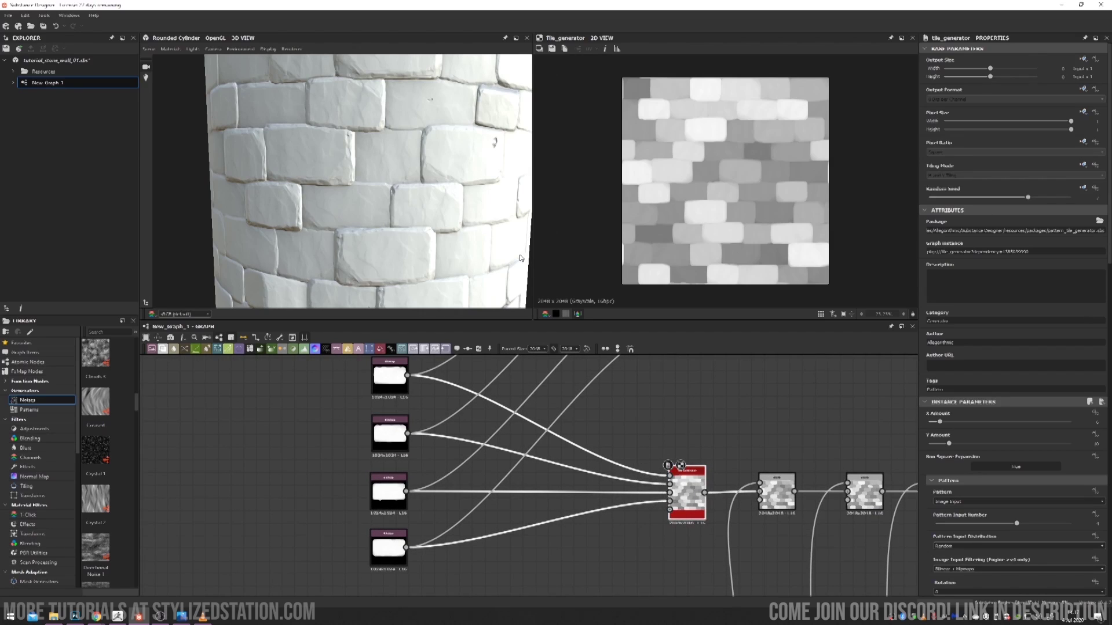
pyautogui.scroll(-3, 381, 231)
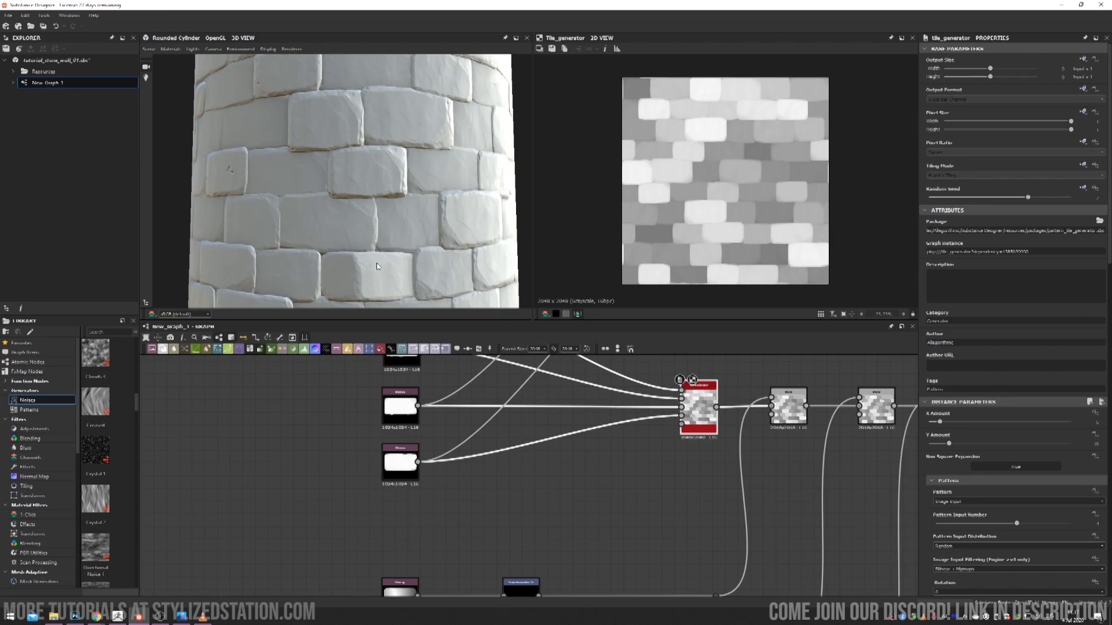
pyautogui.moveTo(377, 266); pyautogui.dragTo(365, 204)
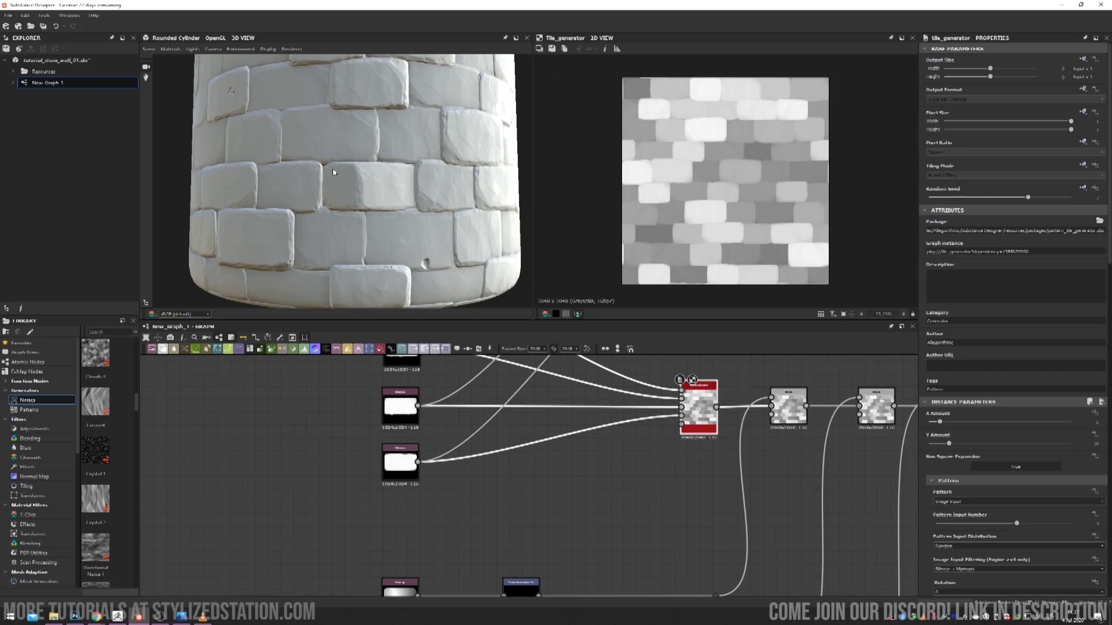
pyautogui.scroll(3, 327, 195)
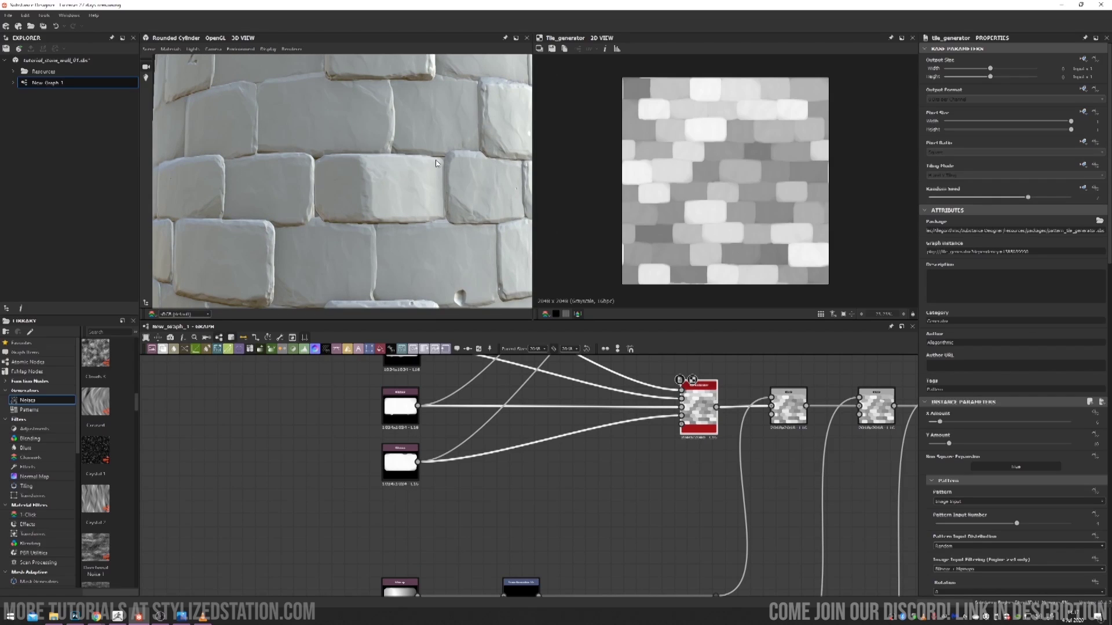
pyautogui.scroll(-5, 365, 203)
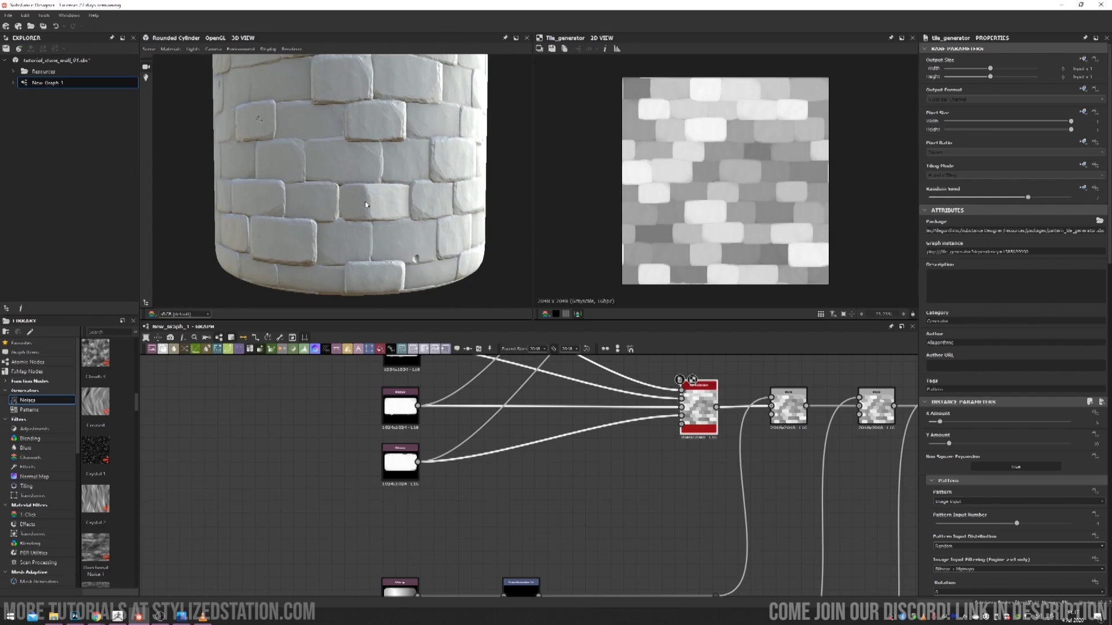
pyautogui.moveTo(375, 197)
pyautogui.mouseDown()
pyautogui.moveTo(344, 195)
pyautogui.moveTo(382, 196)
pyautogui.moveTo(398, 185)
pyautogui.moveTo(385, 195)
pyautogui.mouseUp()
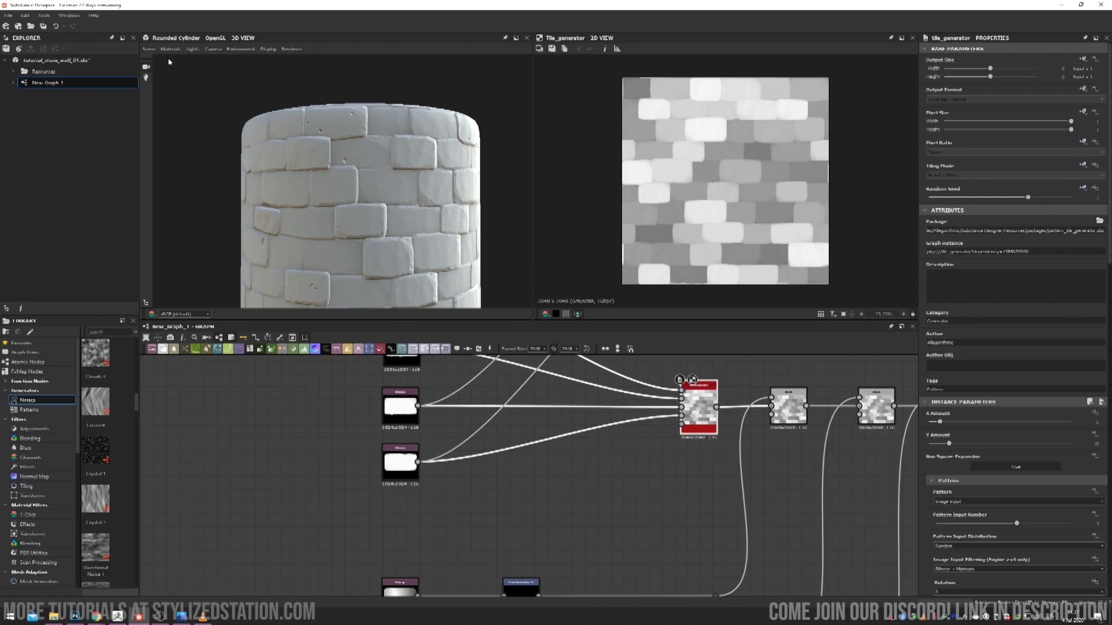
# - Change the 3D preview mesh to the Rounded Cube and face one of its sides
pyautogui.click(149, 48)
pyautogui.click(203, 158)
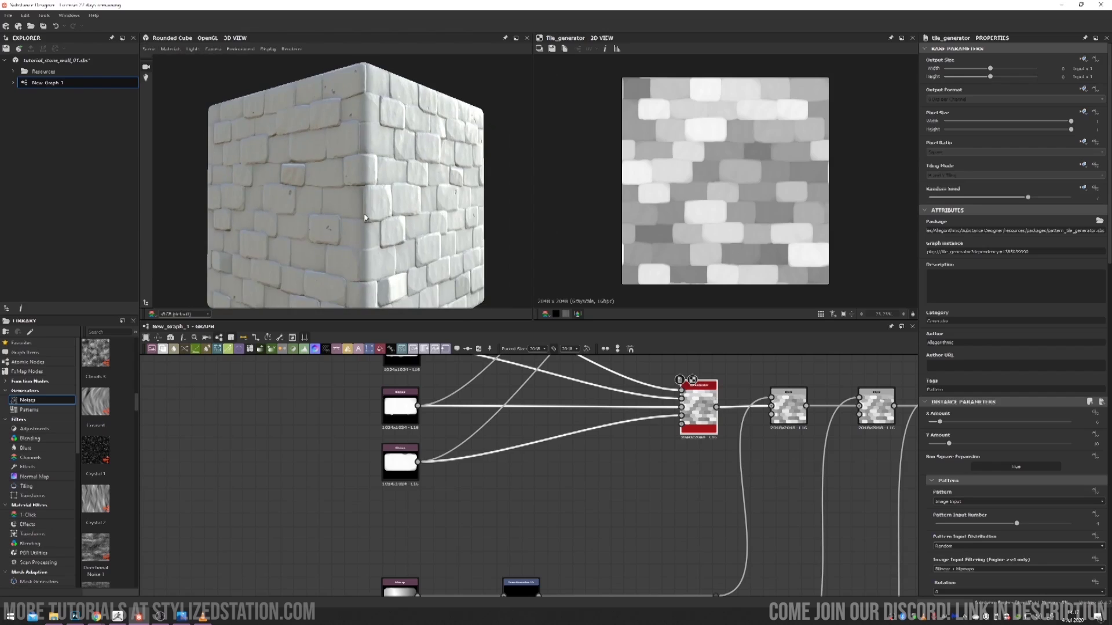
pyautogui.moveTo(364, 216); pyautogui.dragTo(335, 203)
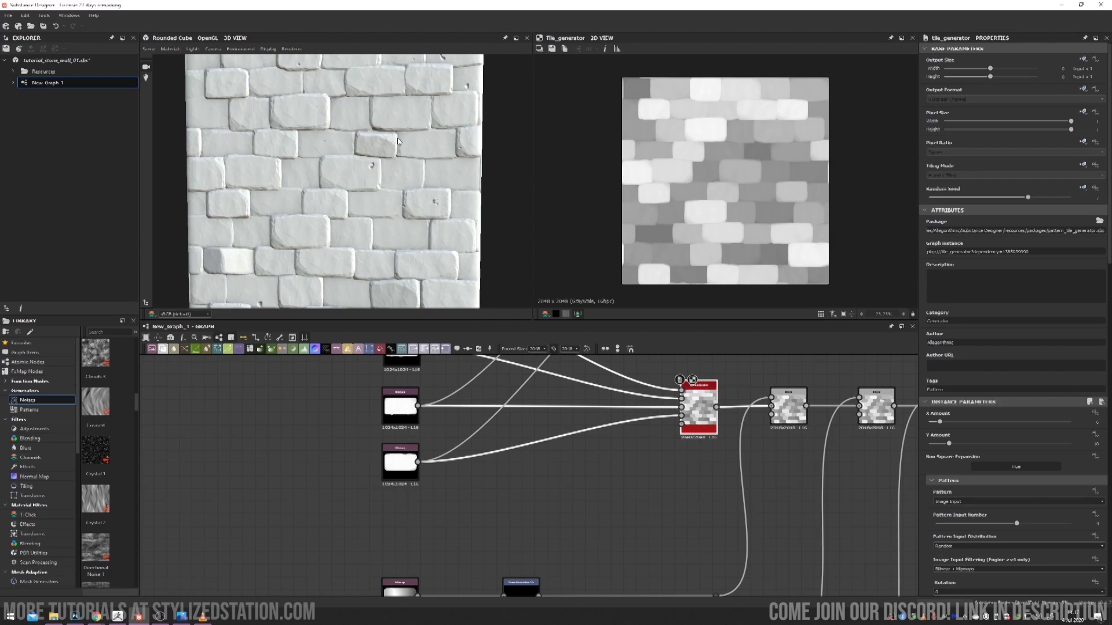
# - Inspect the bricks across the cube's flat face for shape, overlap and repetition
pyautogui.scroll(3, 386, 164)
pyautogui.moveTo(385, 164)
pyautogui.mouseDown(button='middle')
pyautogui.moveTo(353, 290)
pyautogui.moveTo(386, 168)
pyautogui.mouseUp(button='middle')
pyautogui.scroll(4, 353, 290)
pyautogui.scroll(-2, 322, 148)
pyautogui.scroll(-4, 389, 150)
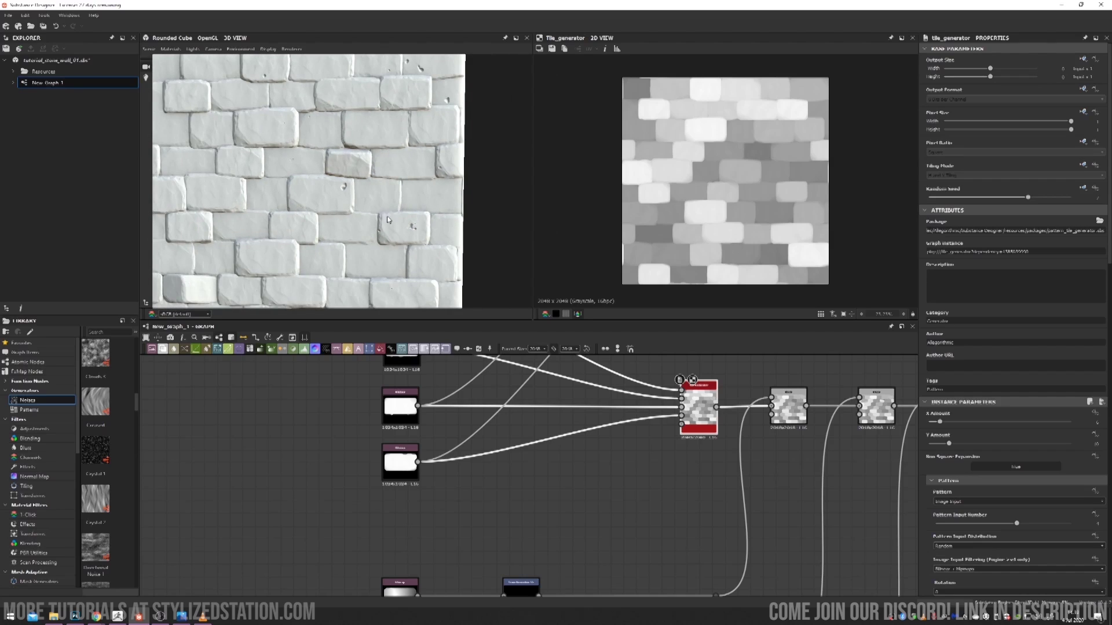
pyautogui.moveTo(387, 219); pyautogui.dragTo(401, 201)
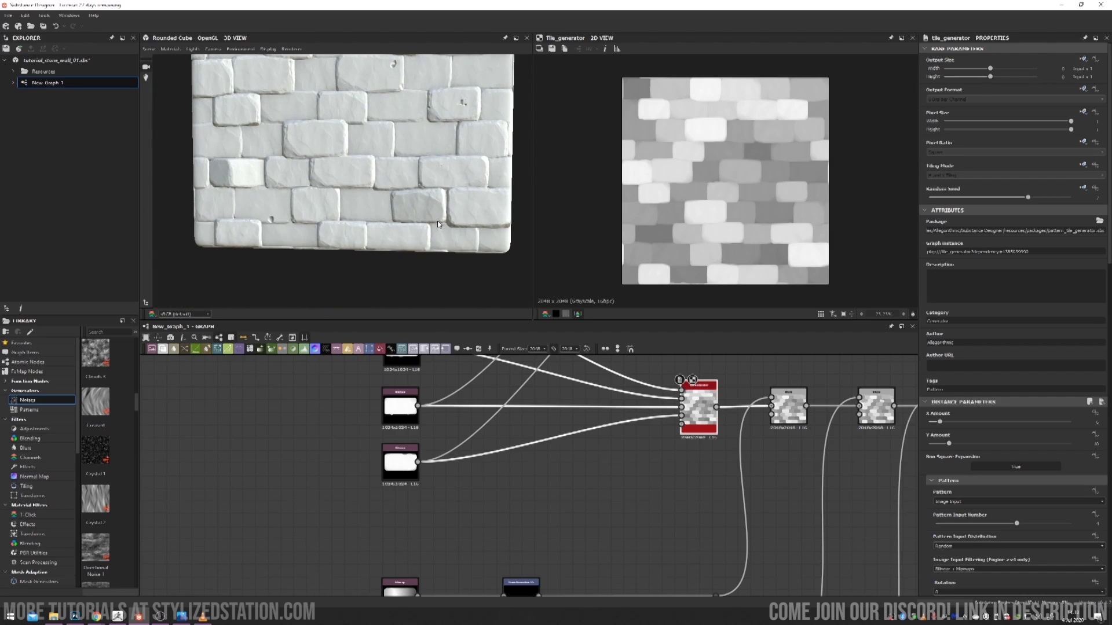
pyautogui.moveTo(429, 204); pyautogui.dragTo(393, 156)
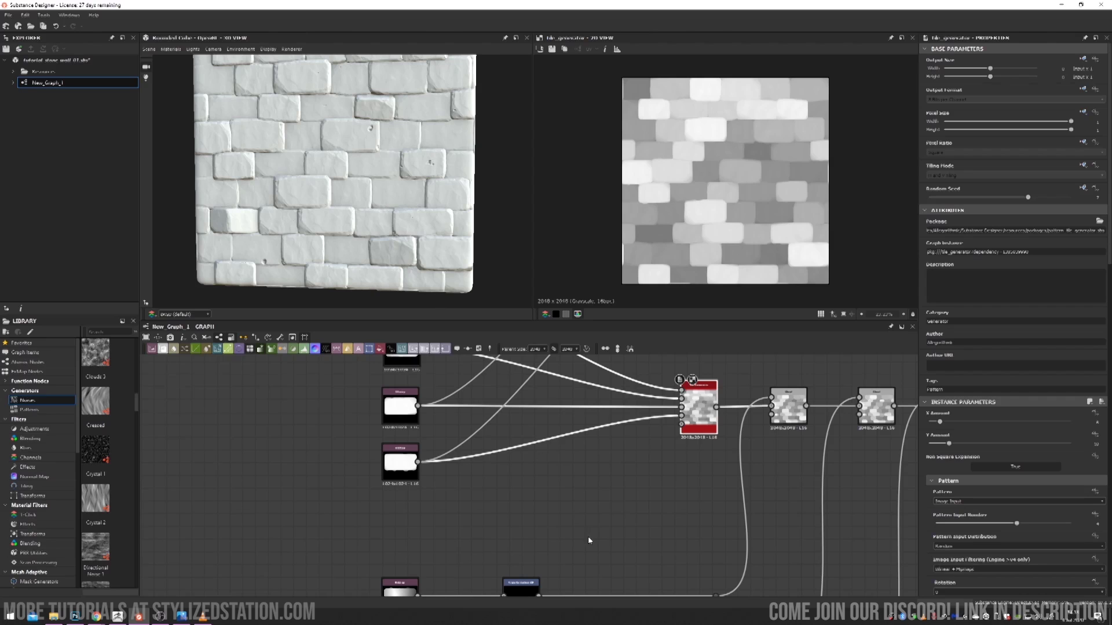
# - Switch to ZBrush to view the Final Brick subtool and return to Substance Designer
pyautogui.moveTo(588, 538); pyautogui.dragTo(636, 371, button='middle')
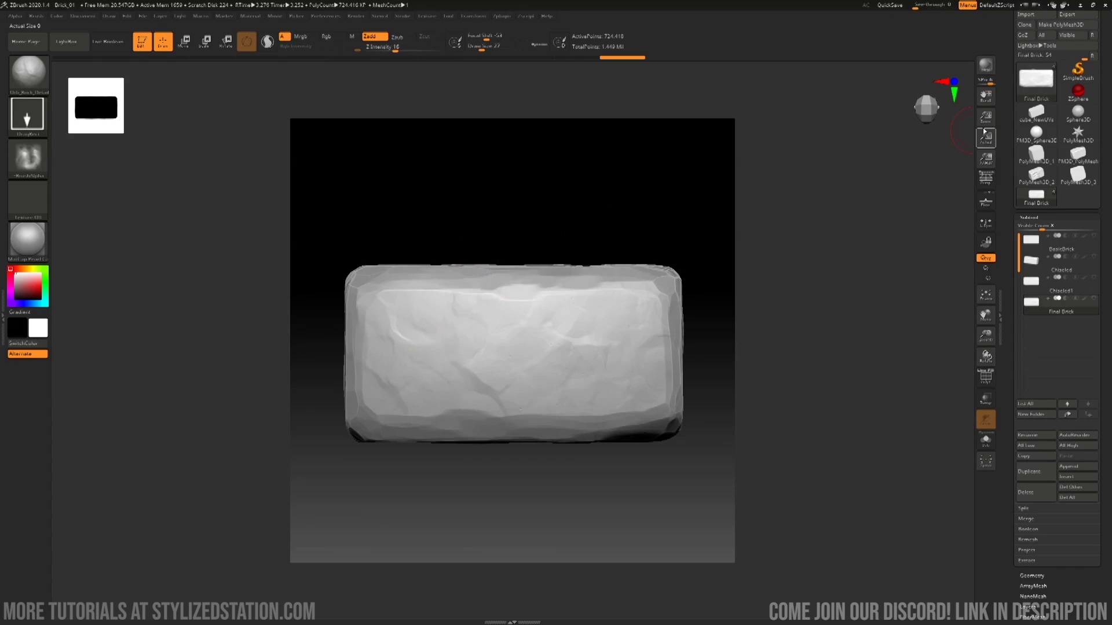
pyautogui.moveTo(537, 224); pyautogui.dragTo(558, 209)
pyautogui.hotkey('alt', 'Tab')
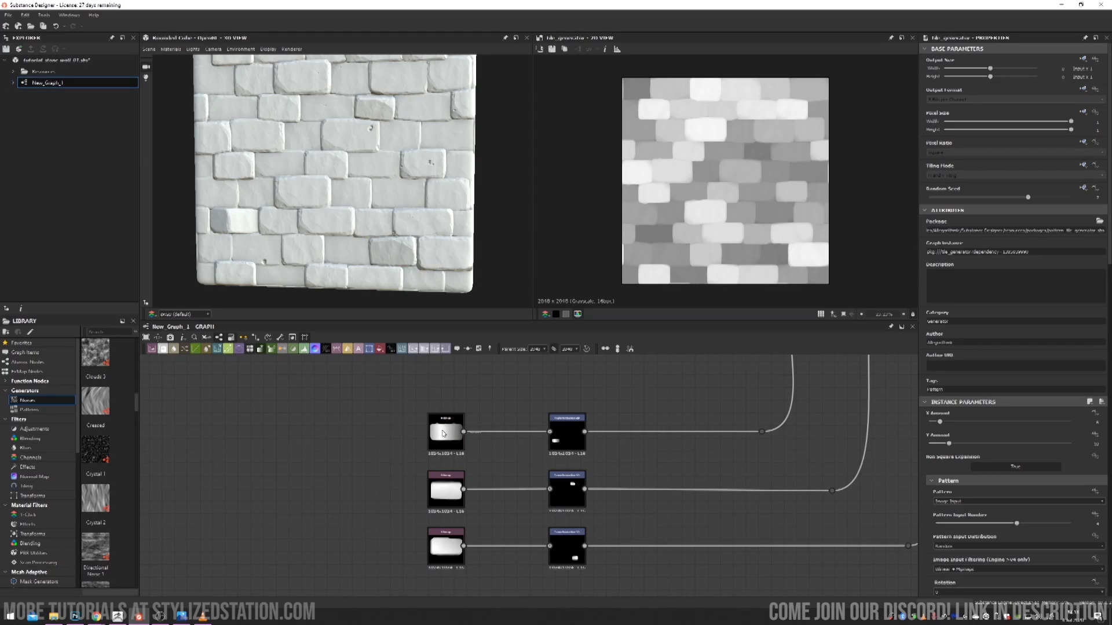
# - Preview the first Blend node after the Tile Generator in the 2D view
pyautogui.moveTo(604, 401); pyautogui.dragTo(342, 531, button='middle')
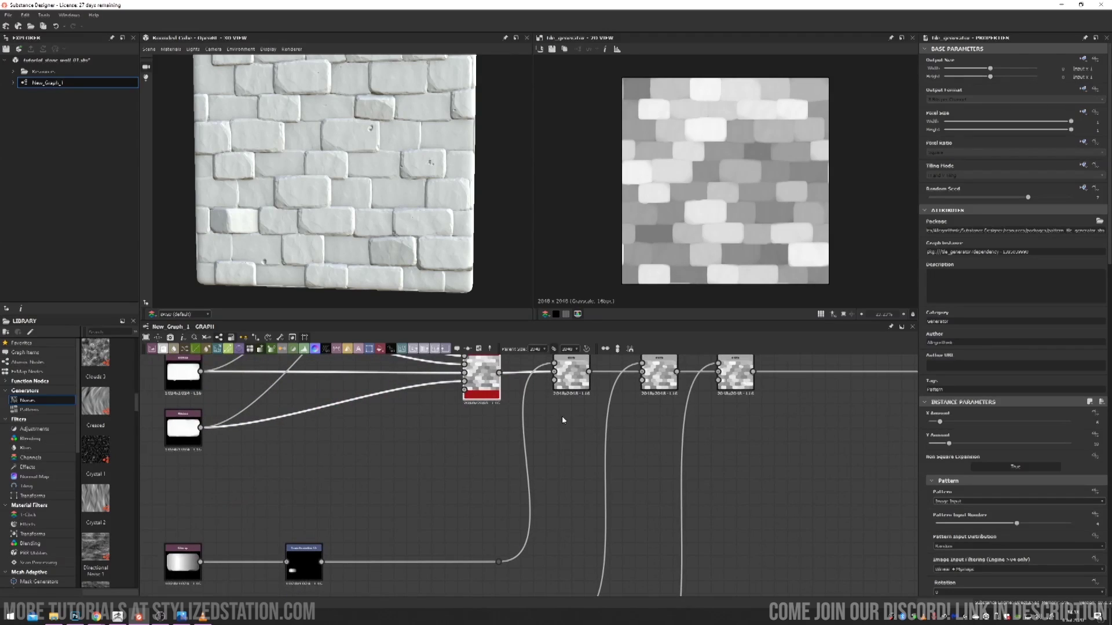
pyautogui.moveTo(350, 207); pyautogui.dragTo(360, 202)
pyautogui.moveTo(459, 397); pyautogui.dragTo(457, 454, button='middle')
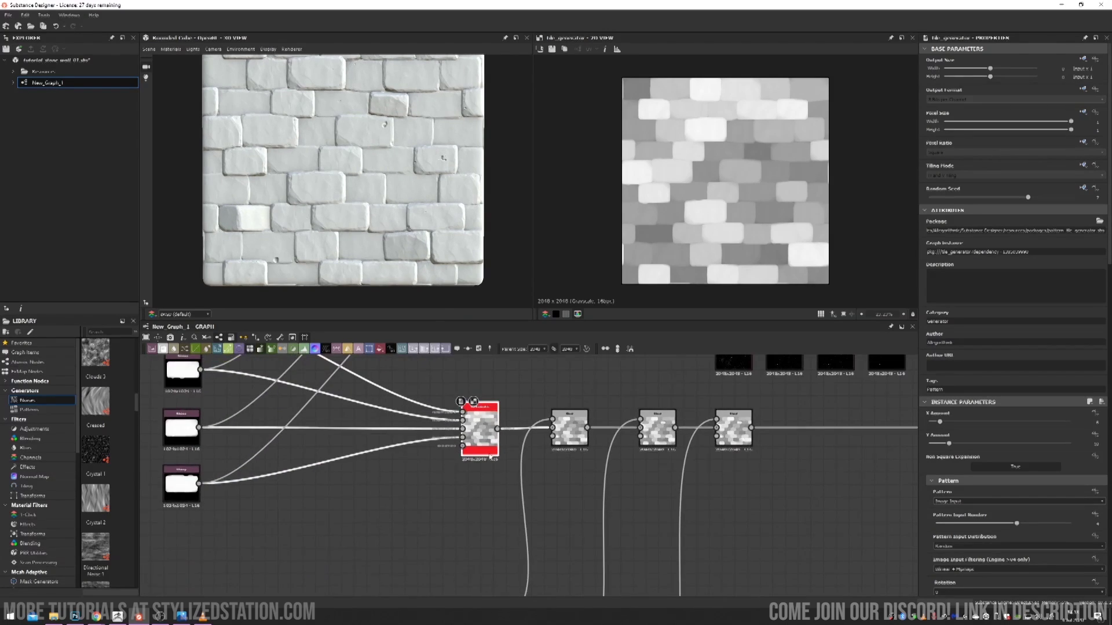
pyautogui.scroll(4, 491, 453)
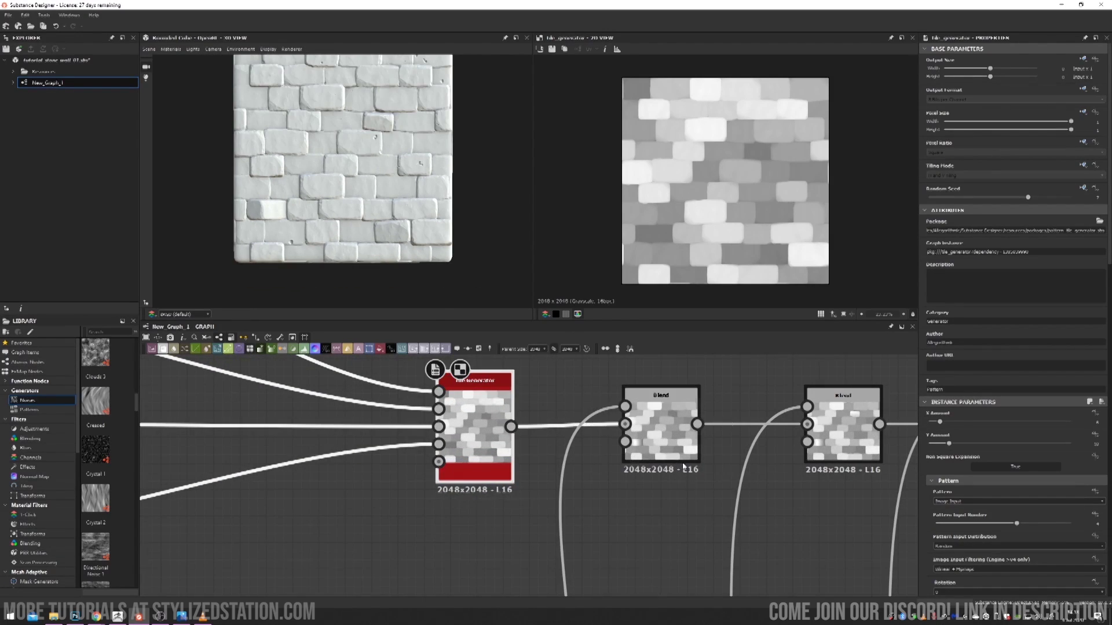
pyautogui.doubleClick(683, 460)
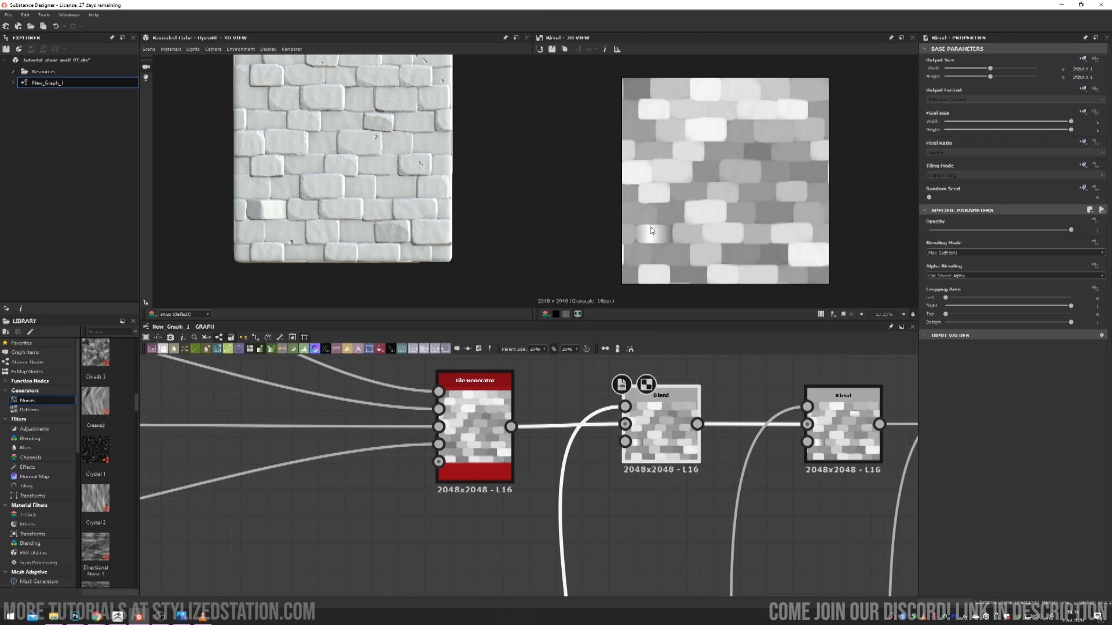
# - Trace the Blend node's extra brick input and select the Transformation 2D node fed by its bitmap
pyautogui.scroll(-3, 612, 528)
pyautogui.moveTo(563, 564); pyautogui.dragTo(551, 371, button='middle')
pyautogui.moveTo(251, 467); pyautogui.dragTo(434, 449, button='middle')
pyautogui.click(333, 493)
pyautogui.click(492, 489)
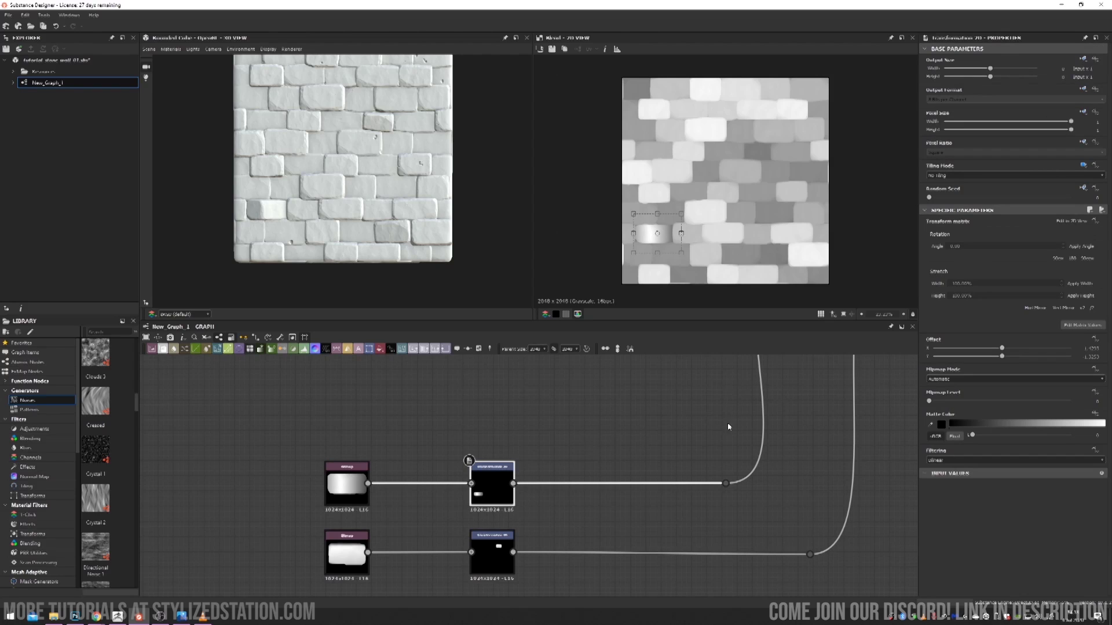
pyautogui.moveTo(733, 367); pyautogui.dragTo(646, 469, button='middle')
pyautogui.scroll(-2, 675, 432)
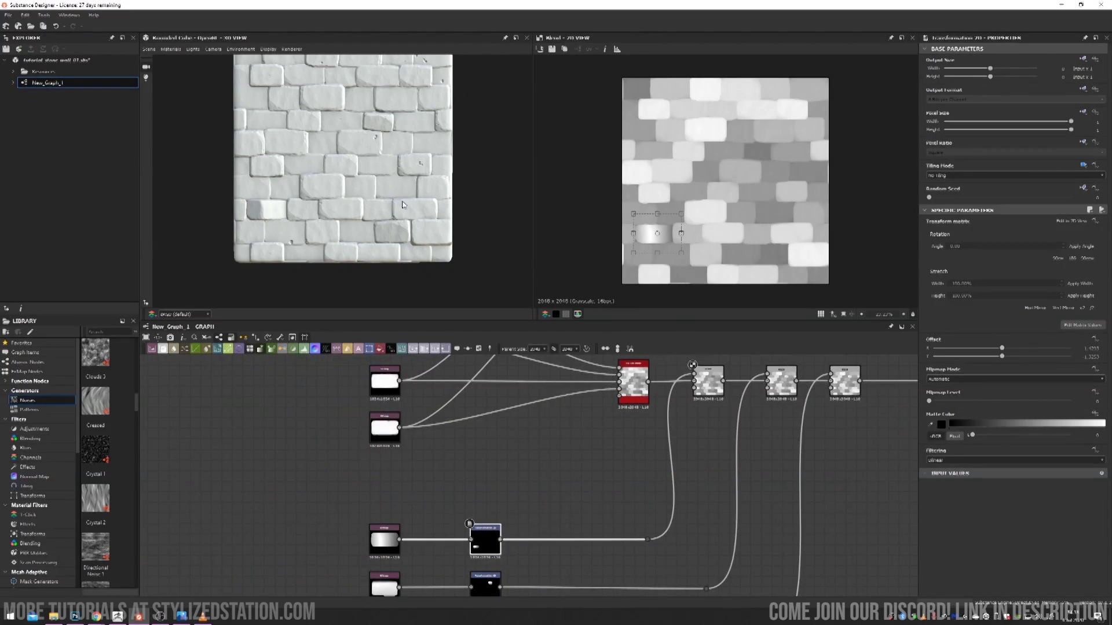
# - Nudge the extra brick's Transformation 2D offset in the 2D view and check that brick on the cube
pyautogui.moveTo(666, 243)
pyautogui.mouseDown()
pyautogui.moveTo(692, 201)
pyautogui.moveTo(706, 209)
pyautogui.moveTo(672, 245)
pyautogui.mouseUp()
pyautogui.scroll(3, 313, 230)
pyautogui.scroll(-2, 254, 232)
pyautogui.moveTo(244, 210); pyautogui.dragTo(252, 210)
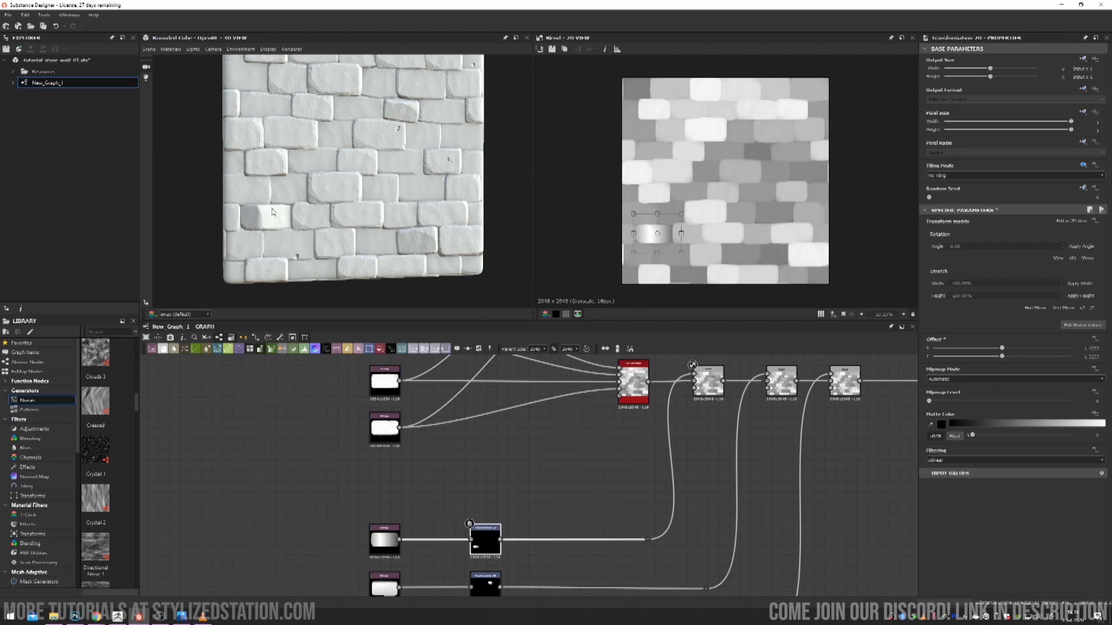
# - View the whole cube and preview the Tile Generator's output without the extra bricks
pyautogui.scroll(-3, 336, 215)
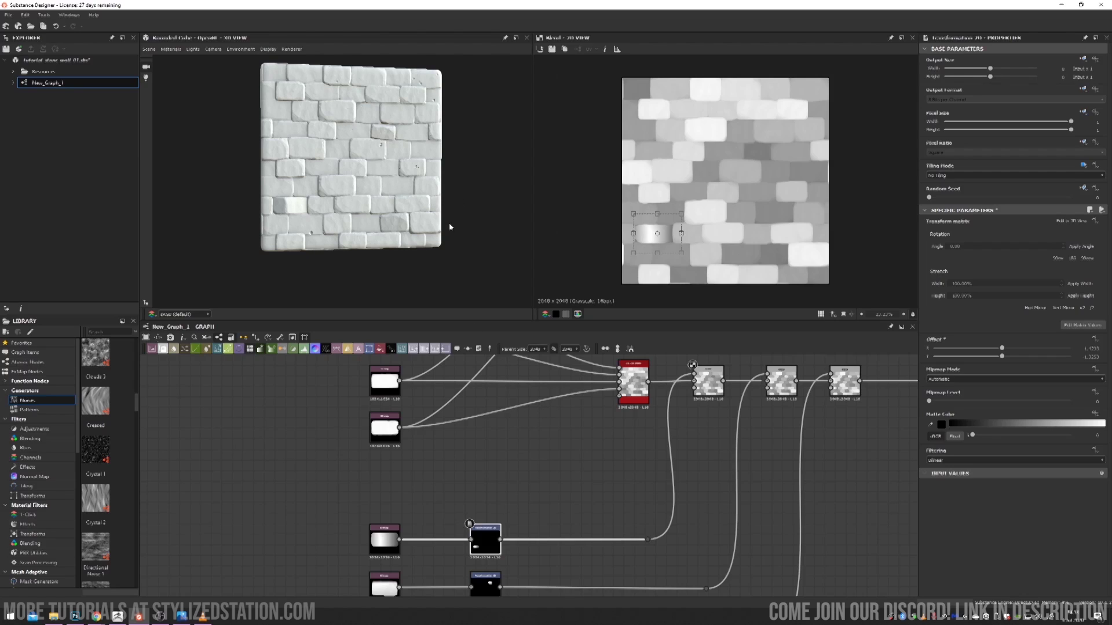
pyautogui.click(632, 392)
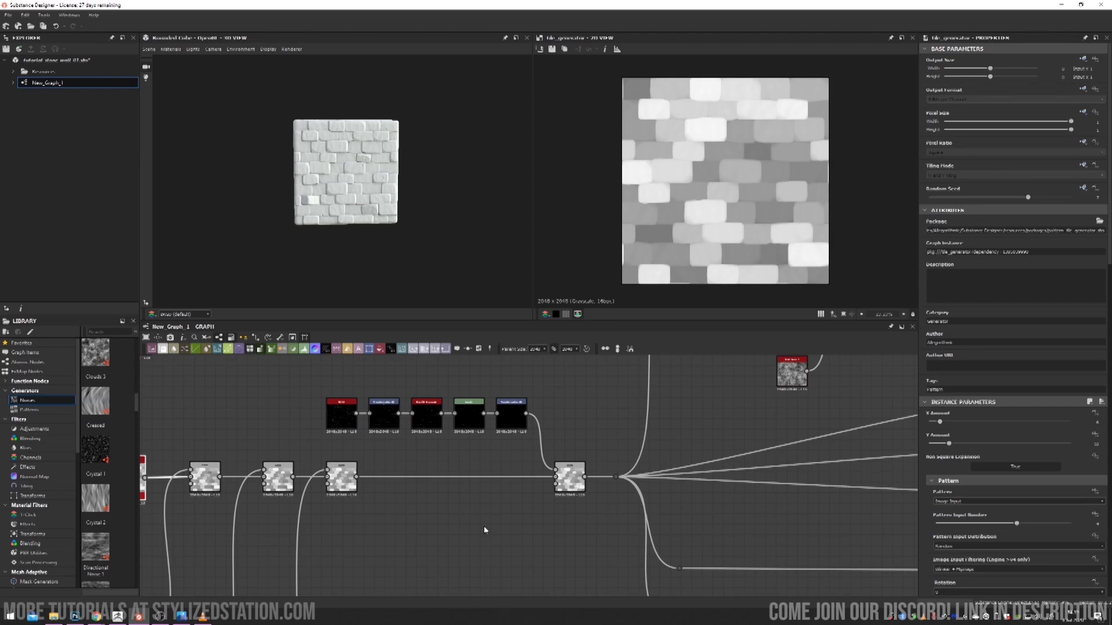
# - Preview the Blend node that adds the last extra bricks, and inspect the full wall on the cube and its source brick bitmaps
pyautogui.click(570, 477)
pyautogui.scroll(2, 363, 193)
pyautogui.moveTo(362, 194); pyautogui.dragTo(371, 247)
pyautogui.moveTo(456, 469); pyautogui.dragTo(773, 472, button='middle')
pyautogui.moveTo(266, 360); pyautogui.dragTo(334, 549)
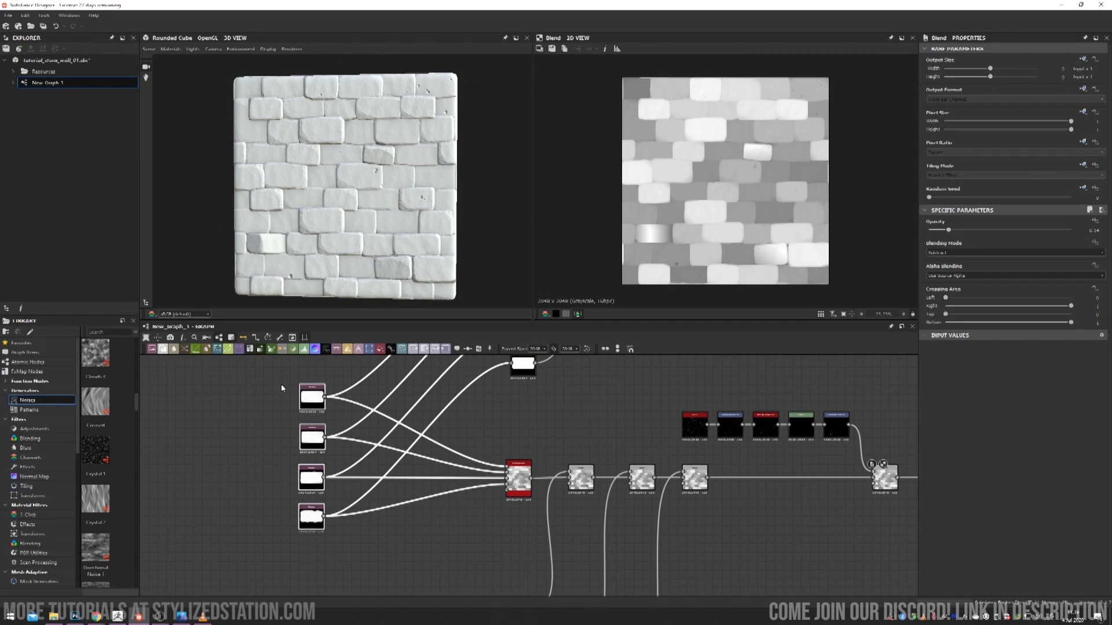
pyautogui.click(281, 384)
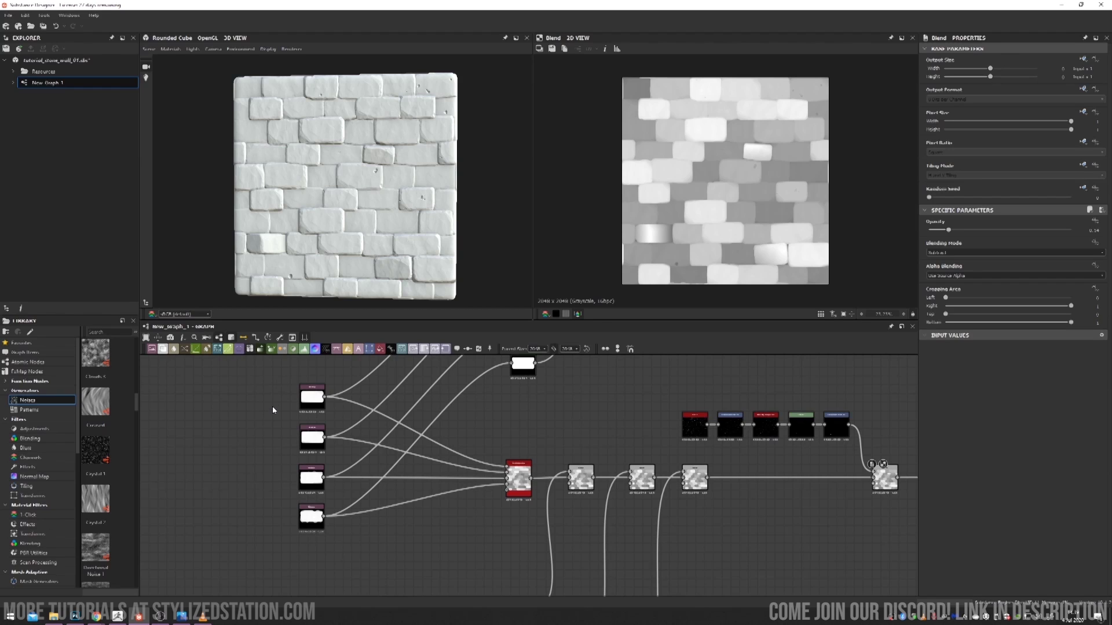
# - Frame the whole graph and mark out the group of nodes that builds the brick height map
pyautogui.moveTo(606, 415); pyautogui.dragTo(307, 409, button='middle')
pyautogui.press('f')
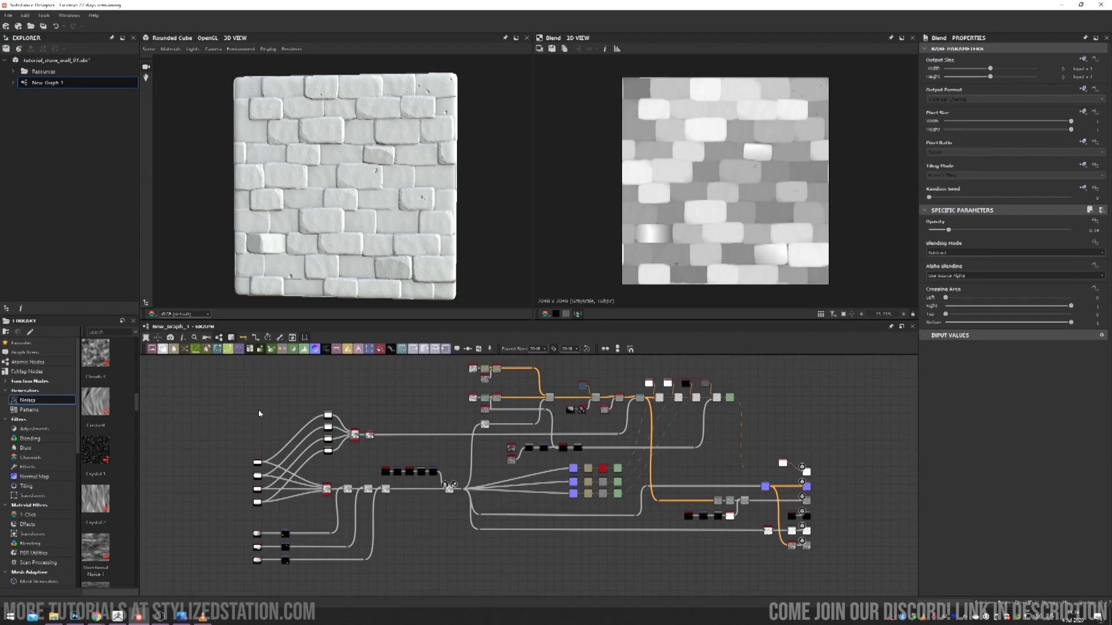
pyautogui.moveTo(225, 405); pyautogui.dragTo(459, 569)
pyautogui.click(459, 570)
# - Preview the teal Gradient Map fed by the clouds noise in the 2D view and inspect its color variation
pyautogui.scroll(3, 722, 447)
pyautogui.moveTo(427, 409); pyautogui.dragTo(539, 488, button='middle')
pyautogui.doubleClick(413, 437)
pyautogui.scroll(3, 427, 400)
pyautogui.scroll(2, 660, 225)
pyautogui.scroll(3, 368, 460)
pyautogui.scroll(-3, 377, 462)
pyautogui.moveTo(379, 438); pyautogui.dragTo(383, 456, button='middle')
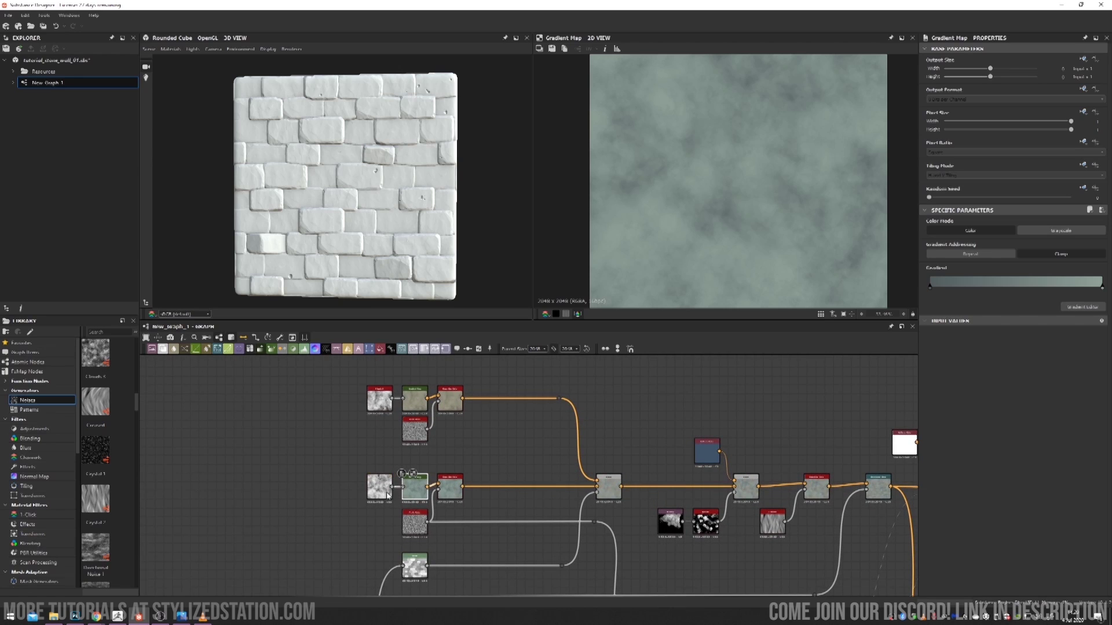
pyautogui.scroll(2, 396, 491)
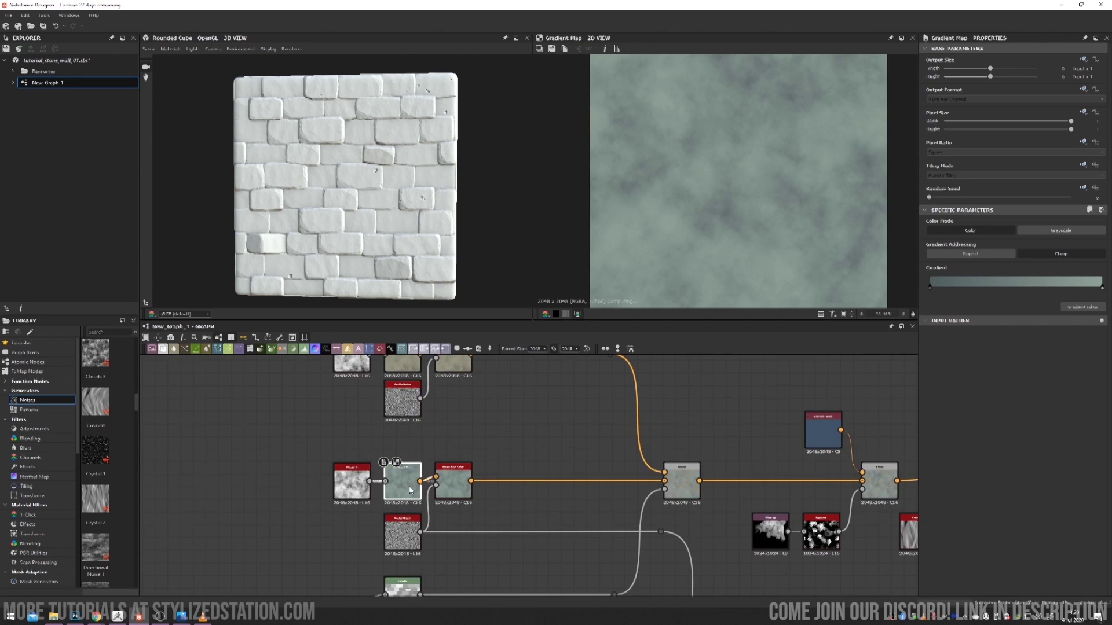
pyautogui.scroll(1, 390, 521)
pyautogui.moveTo(474, 411); pyautogui.dragTo(424, 492, button='middle')
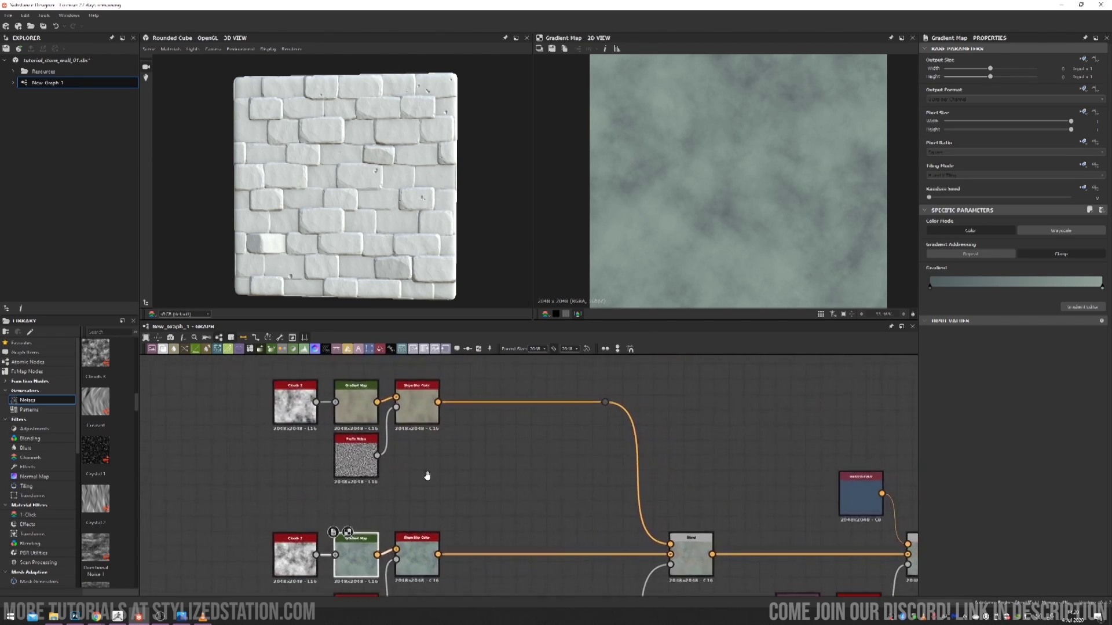
# - Preview the beige Gradient Map of the upper color chain in the 2D view
pyautogui.doubleClick(356, 401)
pyautogui.scroll(-3, 703, 249)
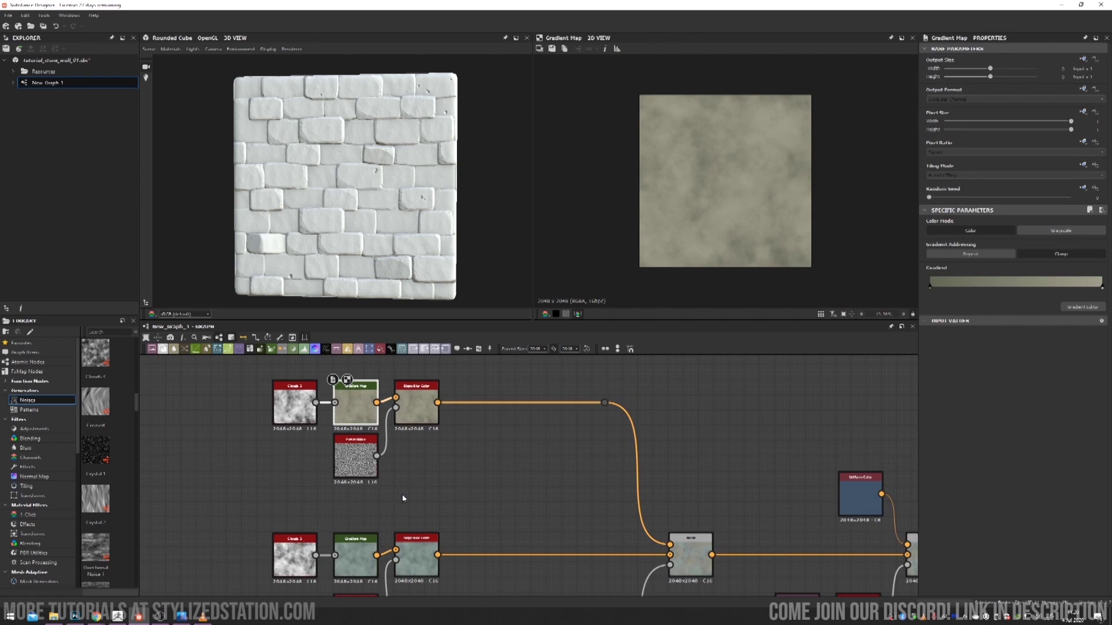
pyautogui.scroll(-2, 402, 495)
pyautogui.click(361, 499)
pyautogui.click(367, 398)
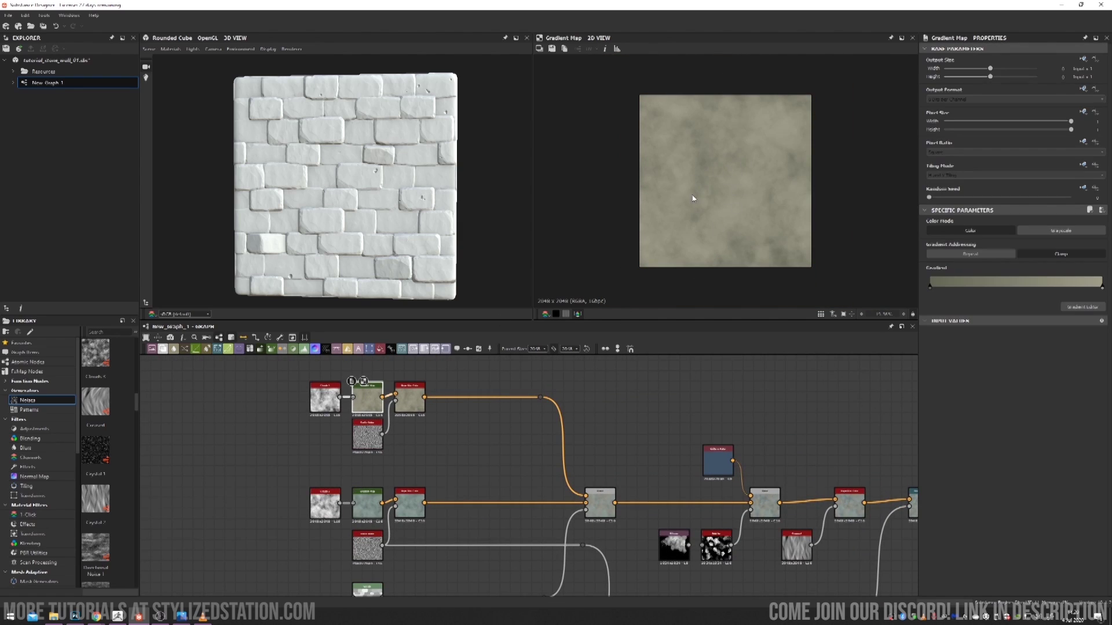
# - Preview the Blend node that combines the teal and beige color chains, and trace its mask input
pyautogui.click(600, 501)
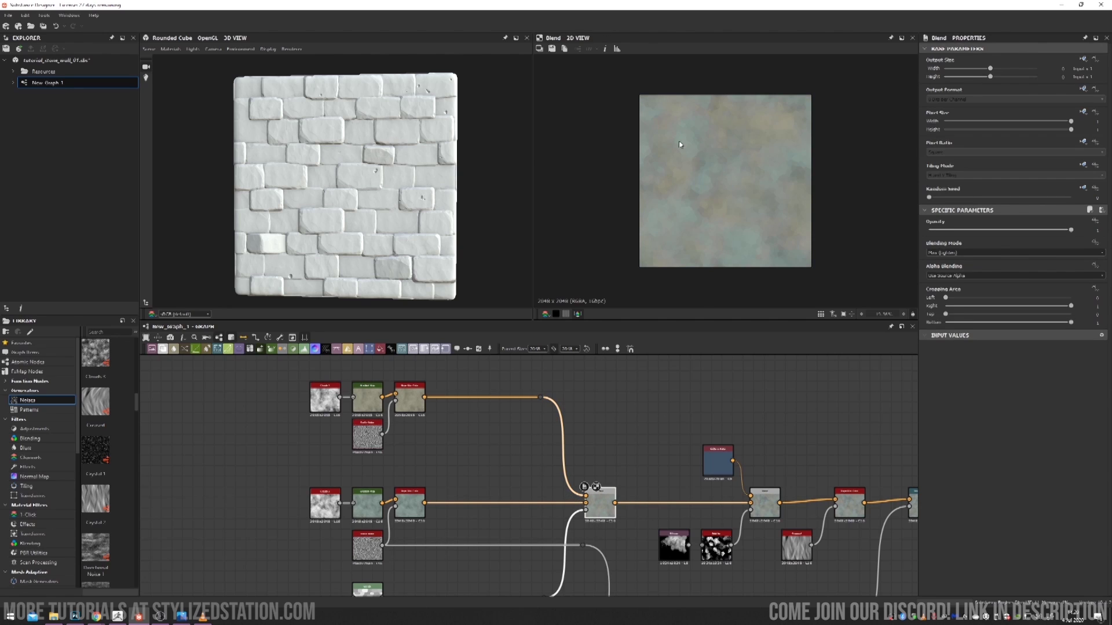
pyautogui.moveTo(496, 520); pyautogui.dragTo(501, 444, button='middle')
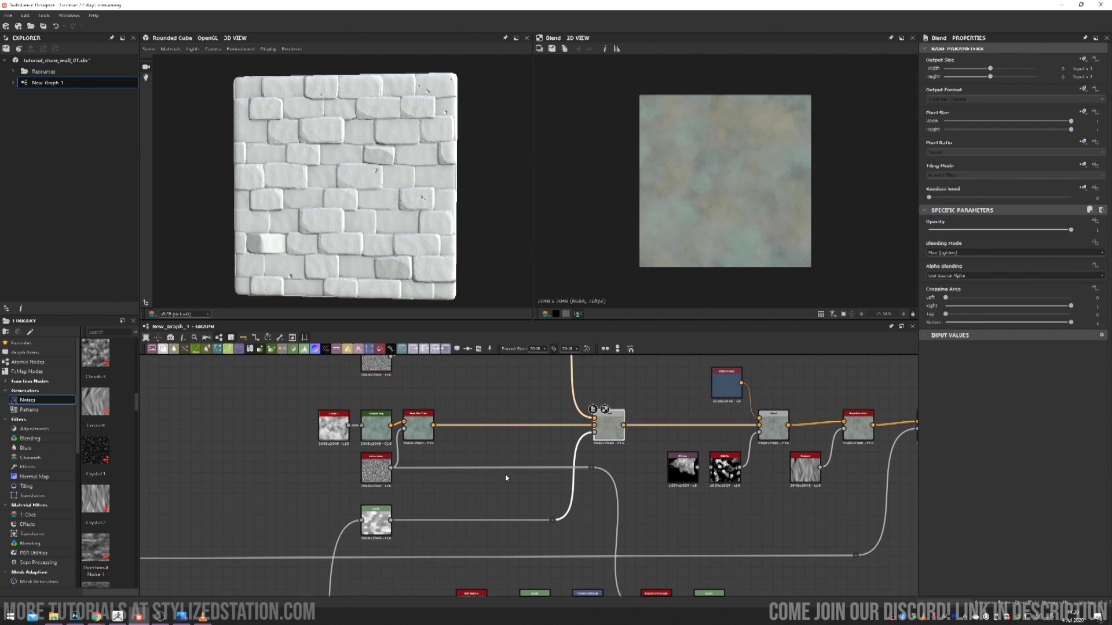
pyautogui.moveTo(640, 416); pyautogui.dragTo(507, 456, button='middle')
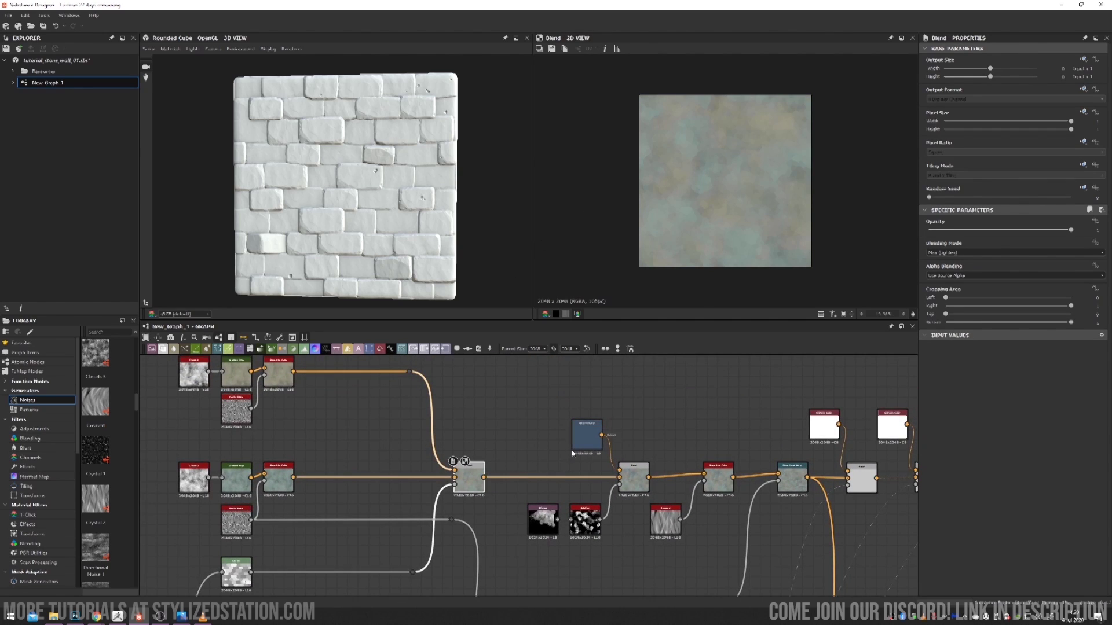
# - Connect the finished color chain to the base color output in place of the white Uniform Color, and inspect the colored wall on the cube
pyautogui.moveTo(744, 442); pyautogui.dragTo(380, 404, button='middle')
pyautogui.moveTo(773, 536); pyautogui.dragTo(485, 303, button='middle')
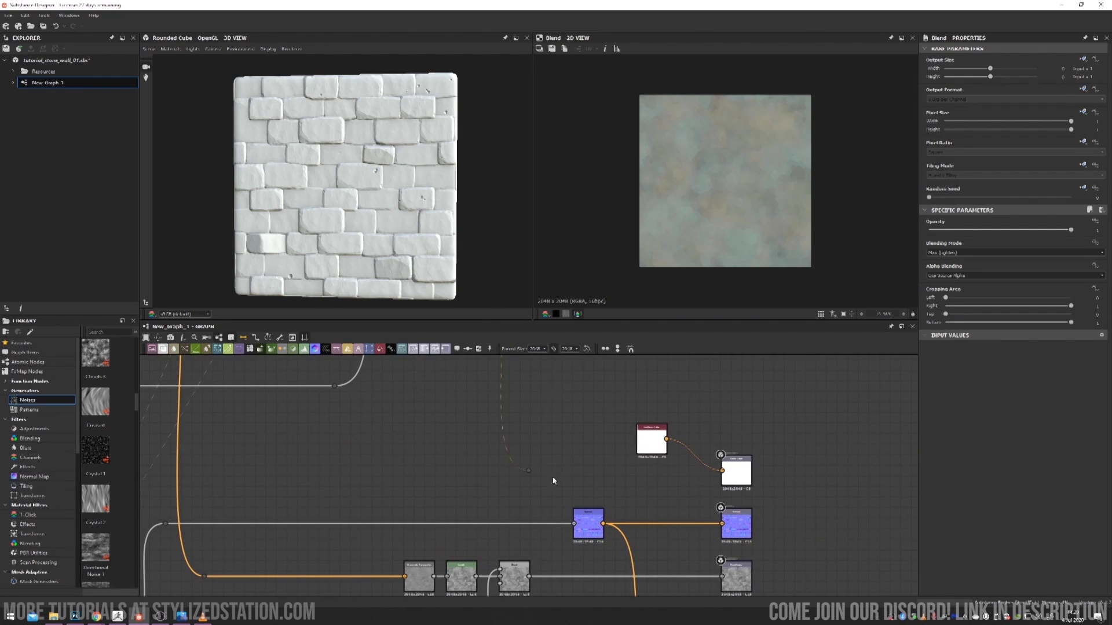
pyautogui.moveTo(533, 473)
pyautogui.moveTo(718, 478); pyautogui.dragTo(722, 471)
pyautogui.moveTo(334, 394); pyautogui.dragTo(807, 540, button='middle')
pyautogui.moveTo(462, 422); pyautogui.dragTo(646, 494, button='middle')
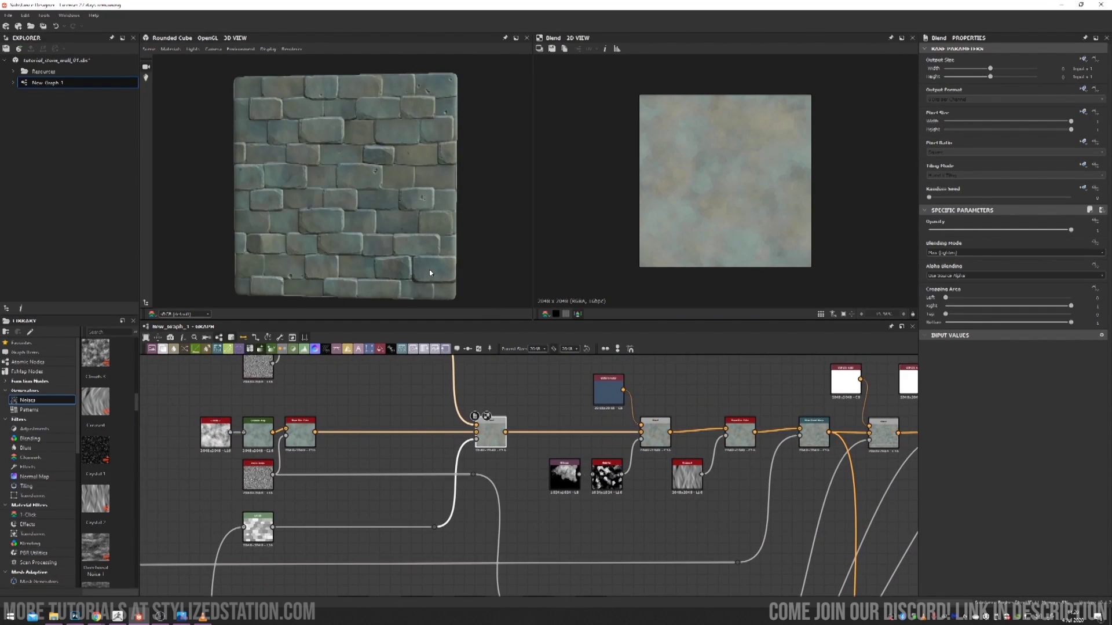
pyautogui.moveTo(398, 227); pyautogui.dragTo(410, 219)
pyautogui.moveTo(397, 165); pyautogui.dragTo(383, 179)
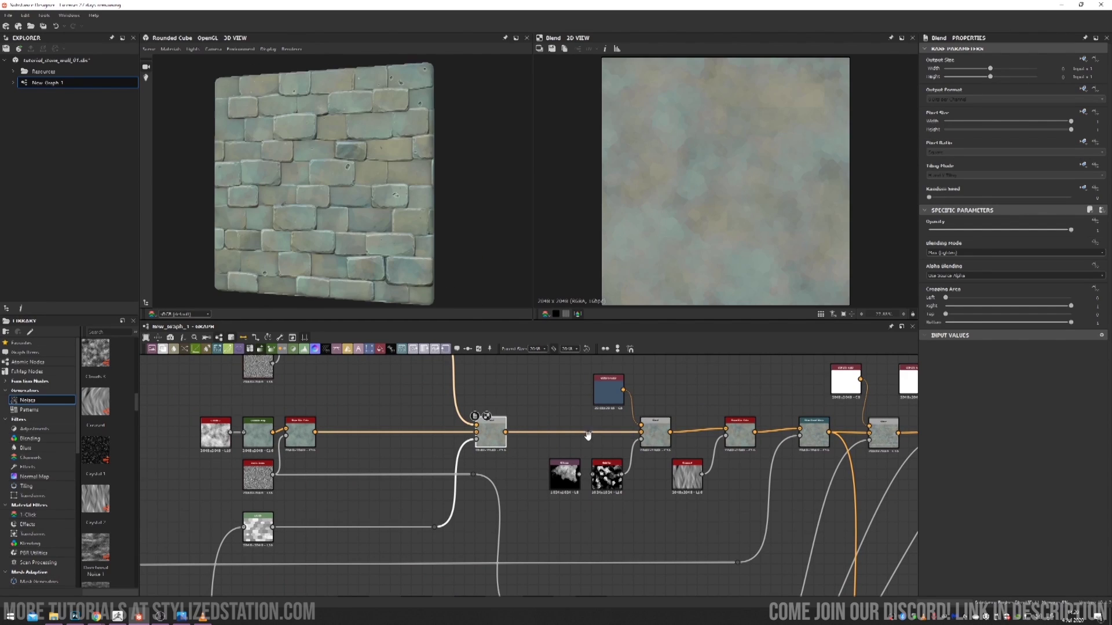
# - Preview the Overlay Blend node that adds the blue Uniform Color through the Splatter mask
pyautogui.moveTo(588, 436); pyautogui.dragTo(492, 443, button='middle')
pyautogui.doubleClick(559, 440)
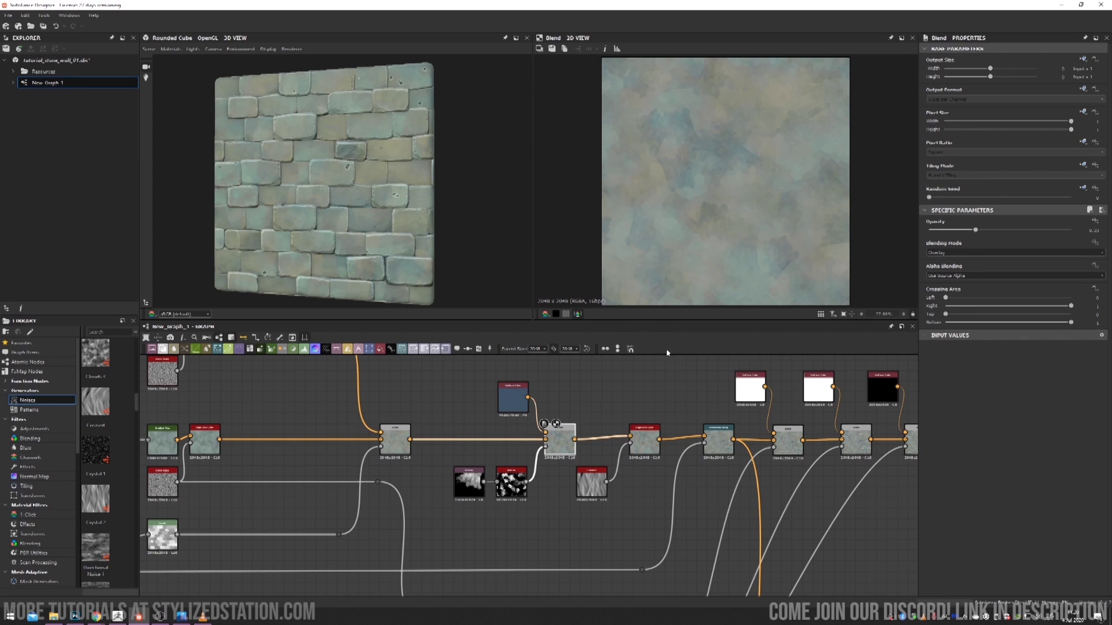
pyautogui.moveTo(642, 425); pyautogui.dragTo(588, 425, button='middle')
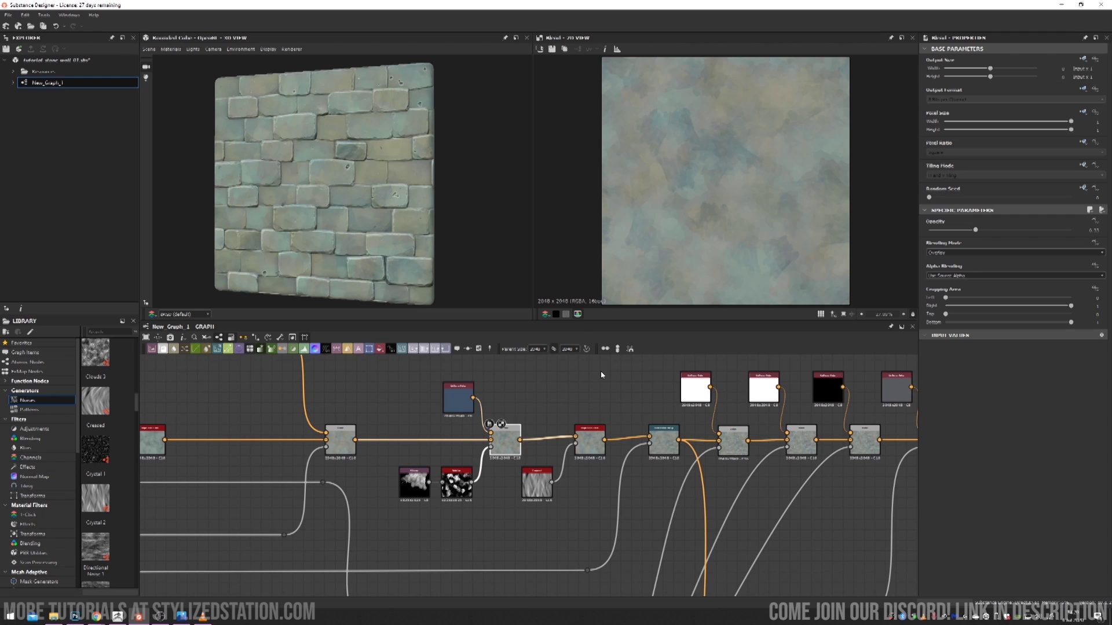
# - Preview the Slope Blur Color node driven by the Creased noise, and compare it with the Blend node before it
pyautogui.scroll(5, 539, 440)
pyautogui.click(549, 445)
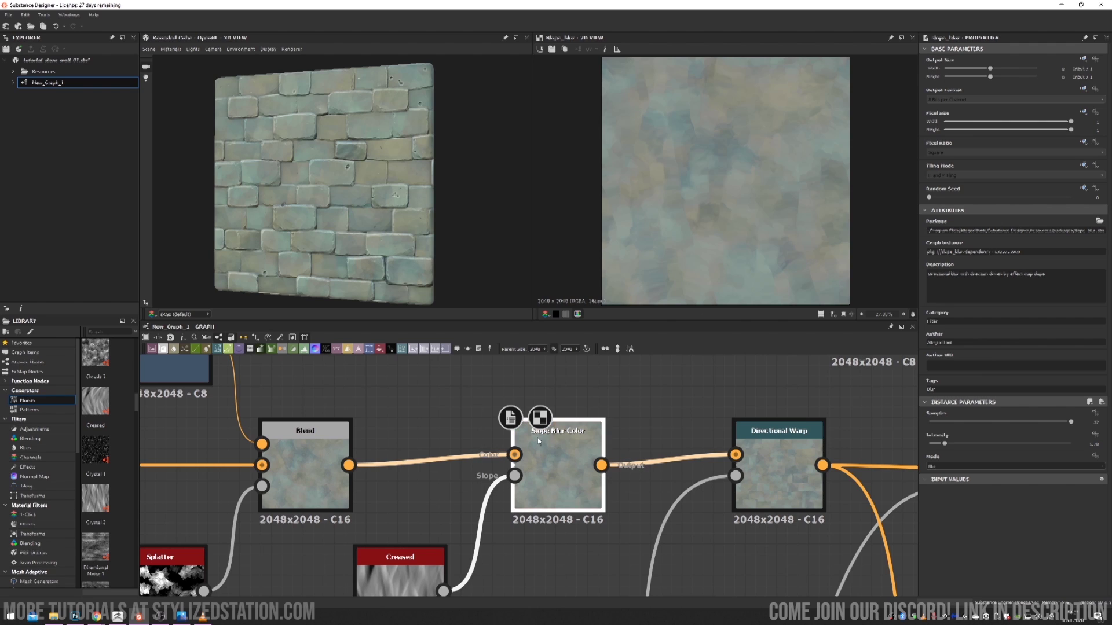
pyautogui.click(324, 452)
pyautogui.click(566, 457)
pyautogui.scroll(2, 727, 227)
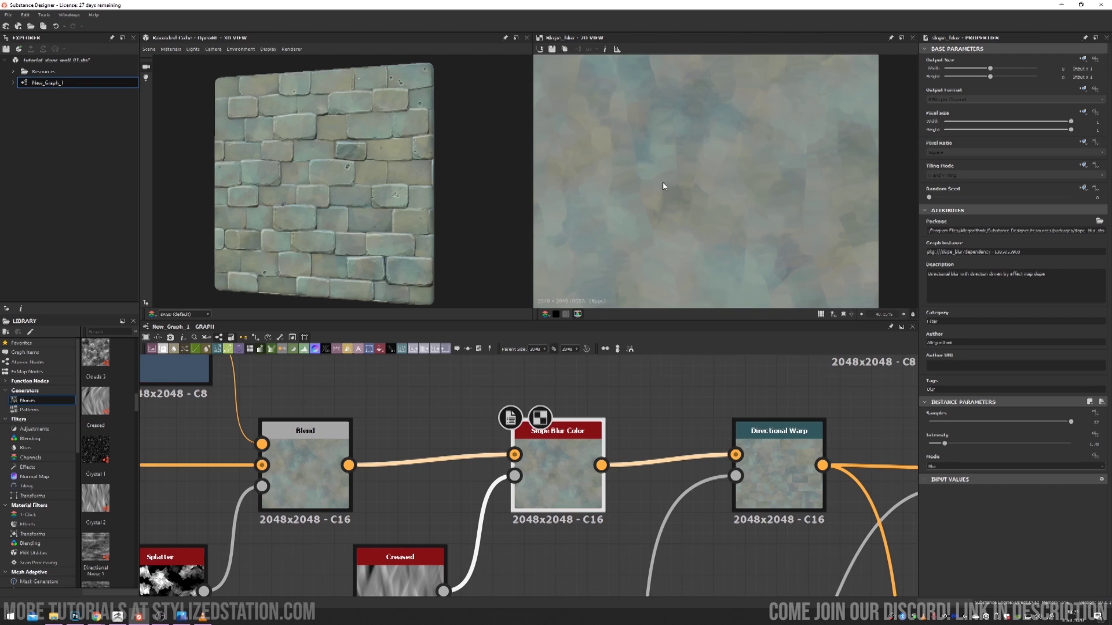
pyautogui.moveTo(644, 199); pyautogui.dragTo(649, 216, button='middle')
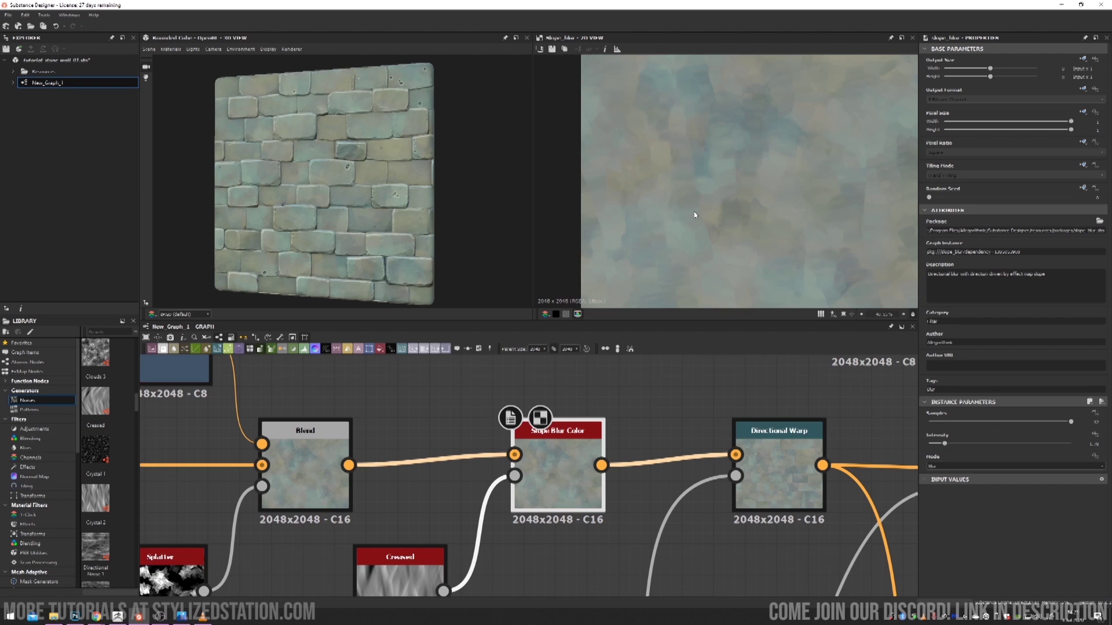
pyautogui.scroll(-2, 651, 386)
# - Preview the Directional Warp node and examine how the colors follow the individual brick shapes
pyautogui.click(685, 447)
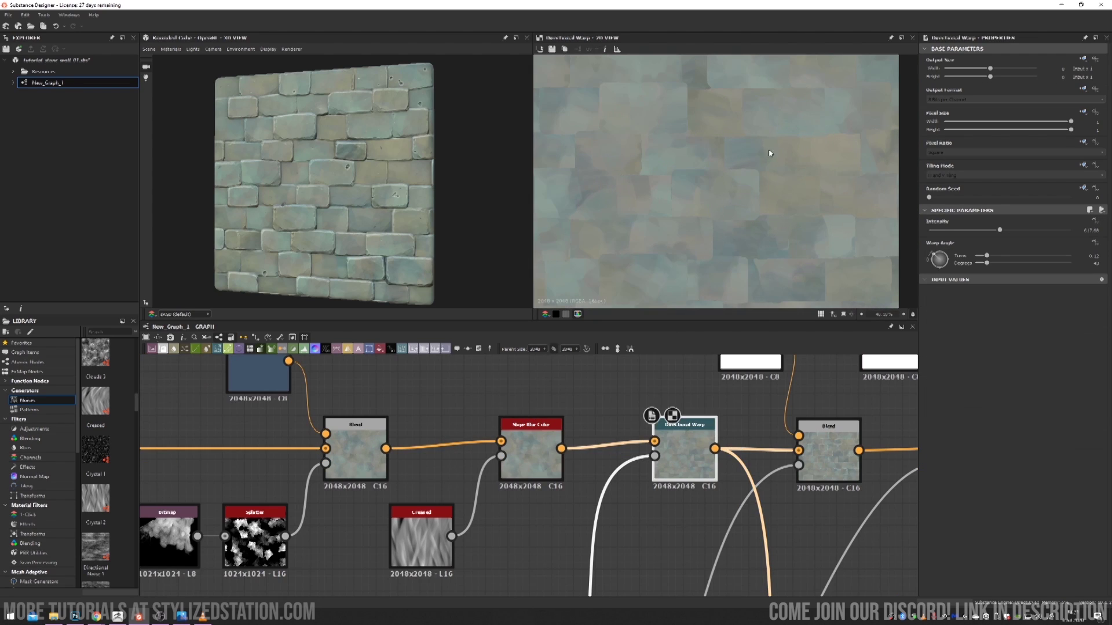
pyautogui.scroll(-2, 764, 154)
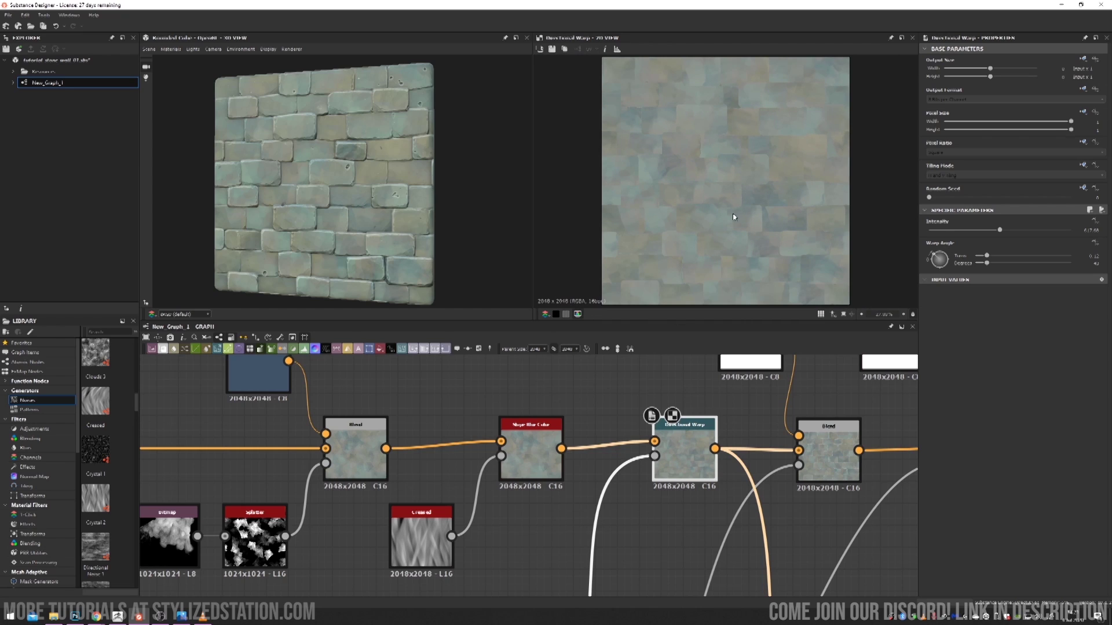
pyautogui.scroll(3, 637, 201)
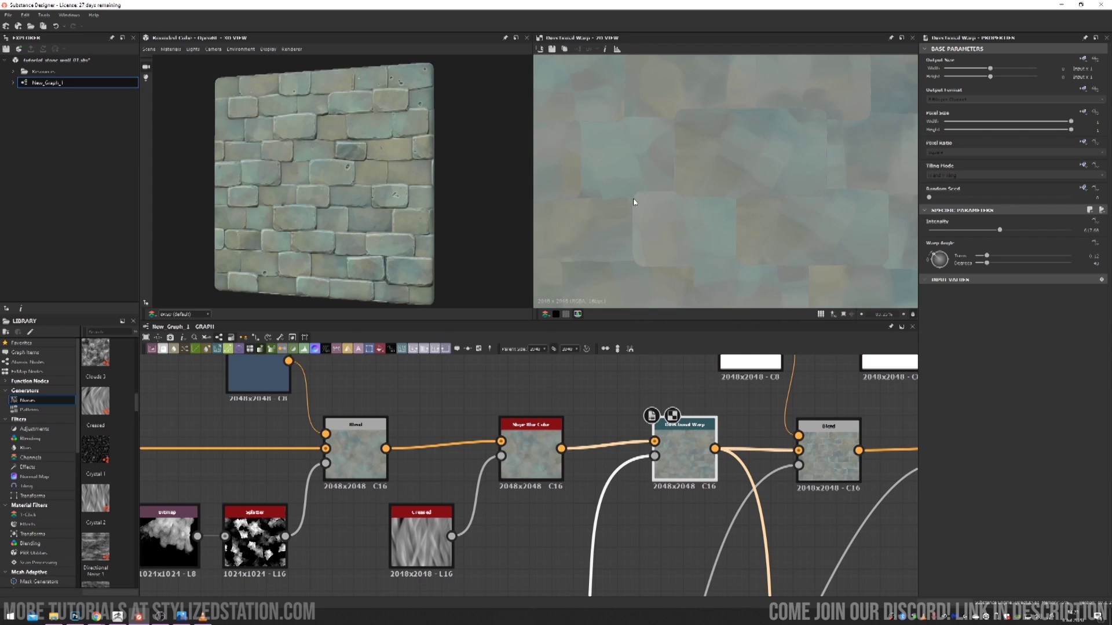
pyautogui.scroll(-3, 777, 182)
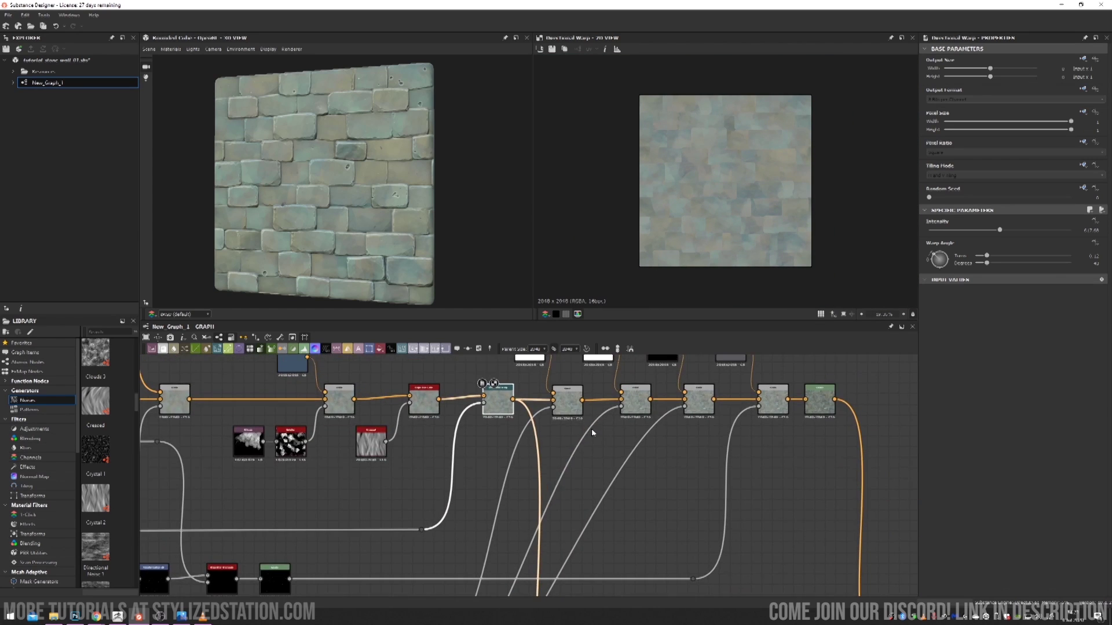
# - Preview in turn the three Overlay Blend nodes after the Directional Warp that add the brick edge highlights and dark details
pyautogui.moveTo(564, 396); pyautogui.dragTo(422, 480, button='middle')
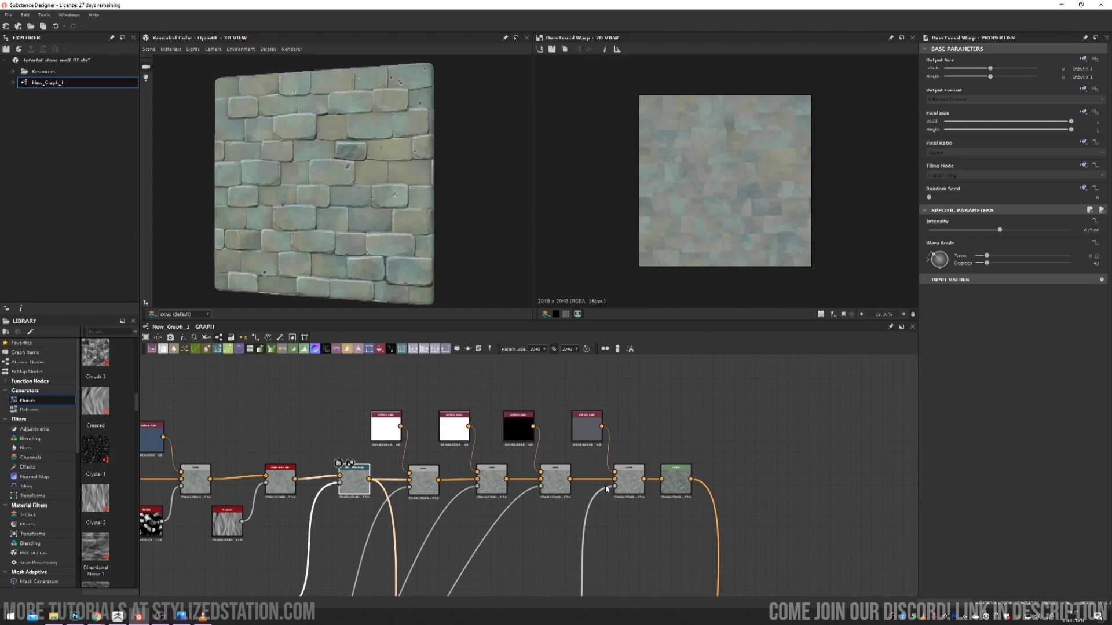
pyautogui.doubleClick(421, 480)
pyautogui.scroll(3, 704, 189)
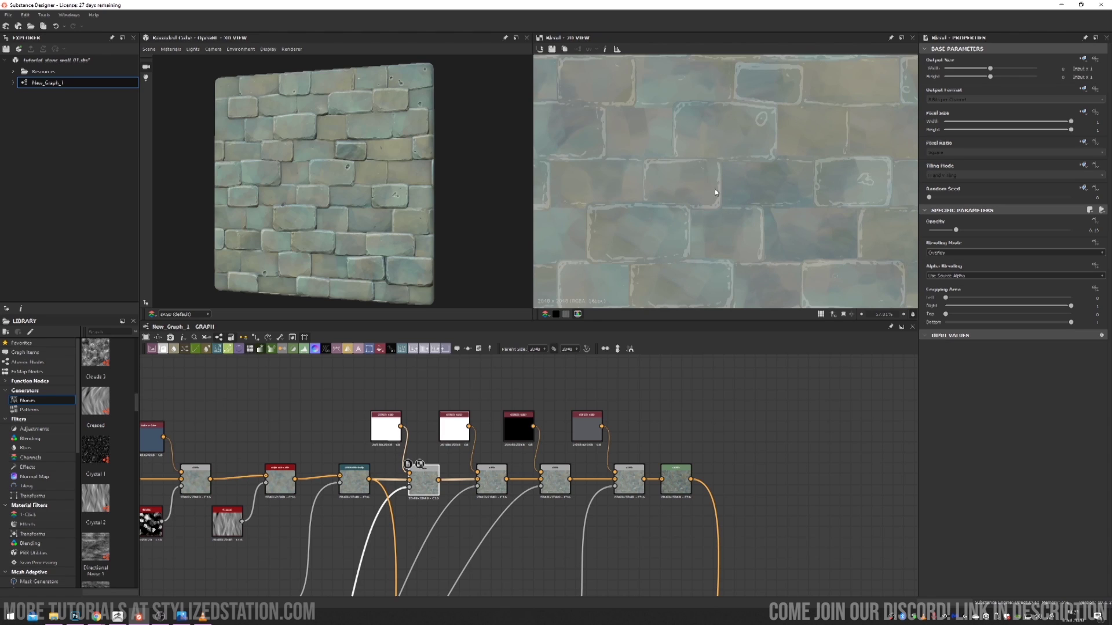
pyautogui.doubleClick(491, 480)
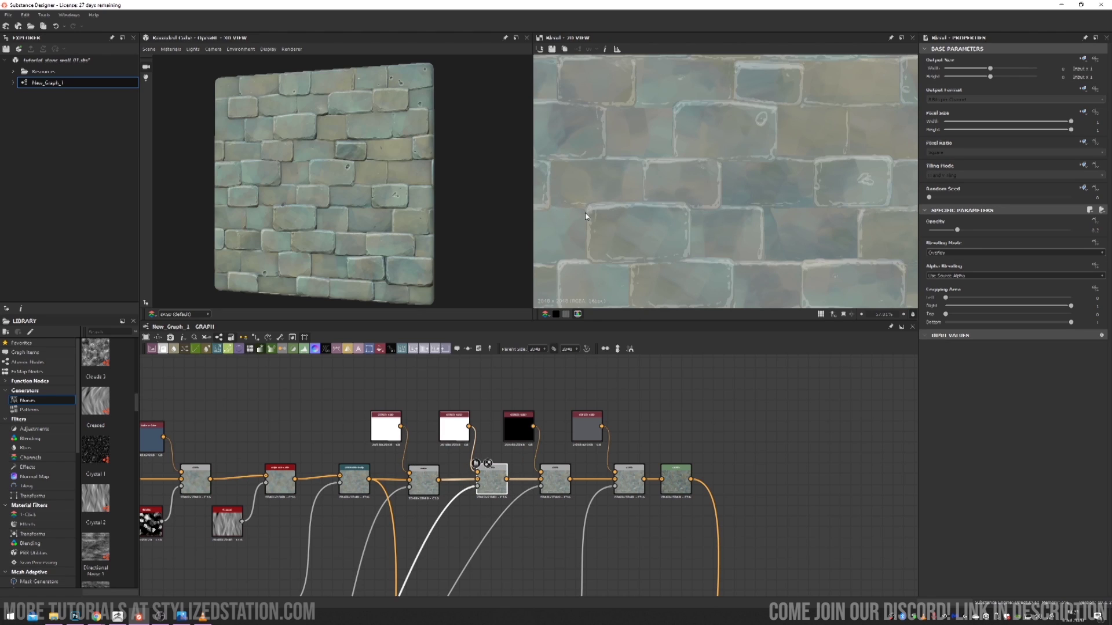
pyautogui.doubleClick(554, 479)
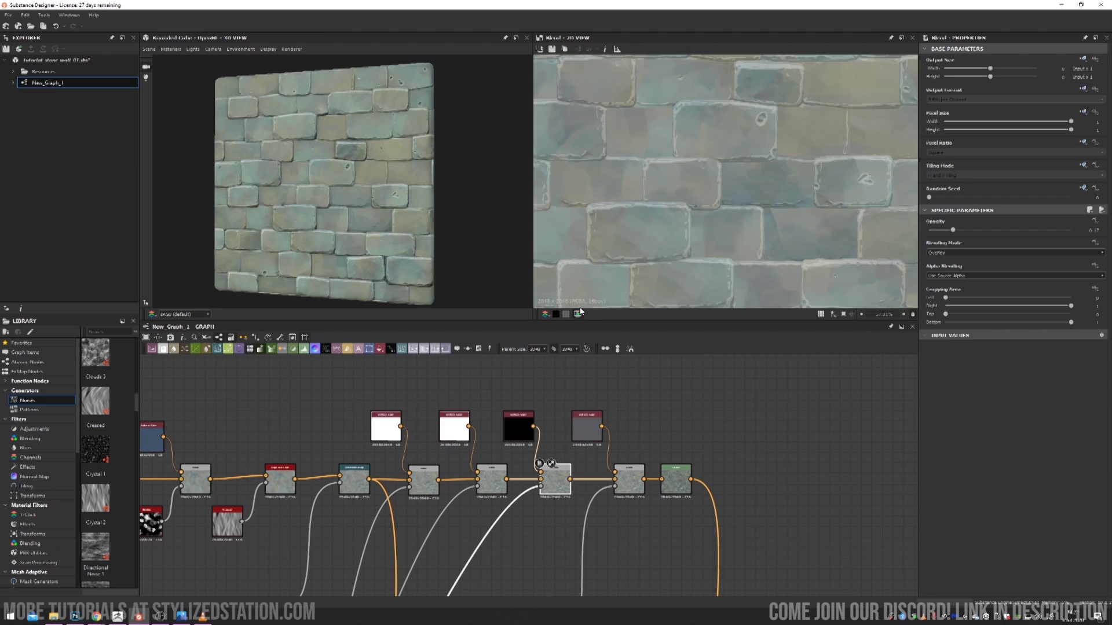
pyautogui.scroll(-5, 542, 391)
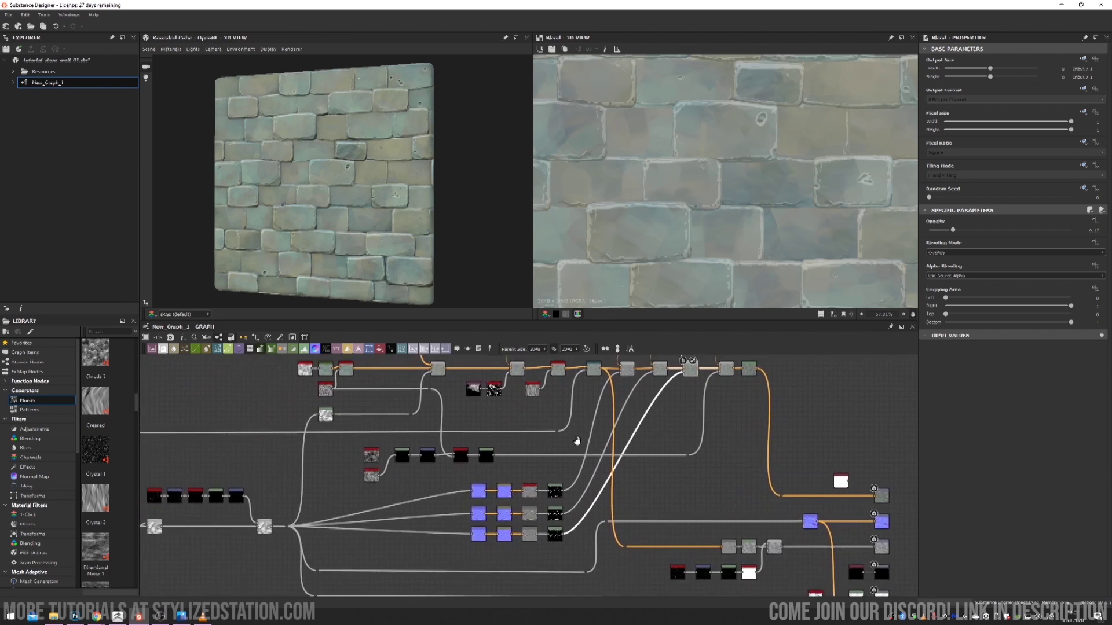
# - Switch to Chrome and view the Overwatch Material Studies artwork from the second open ArtStation portfolio
pyautogui.moveTo(97, 615)
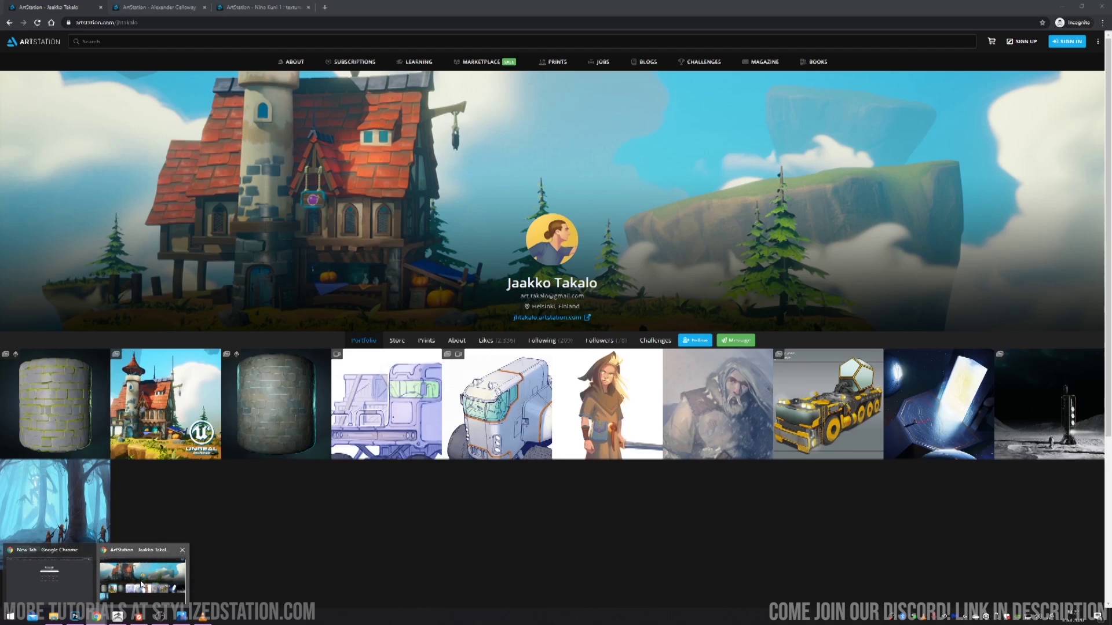
pyautogui.click(140, 585)
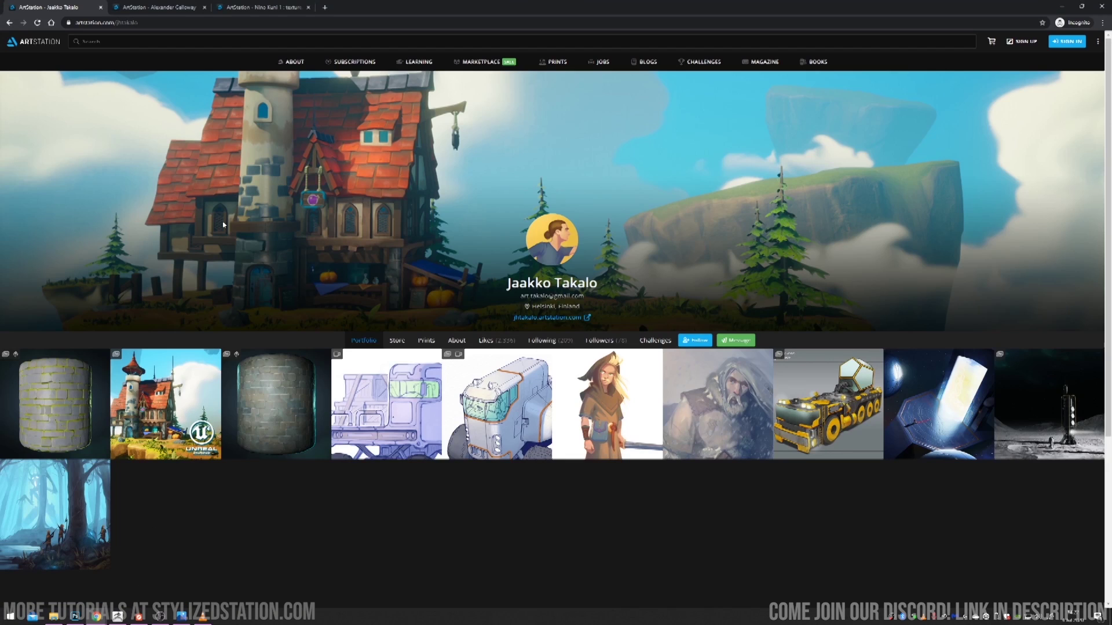
pyautogui.click(173, 7)
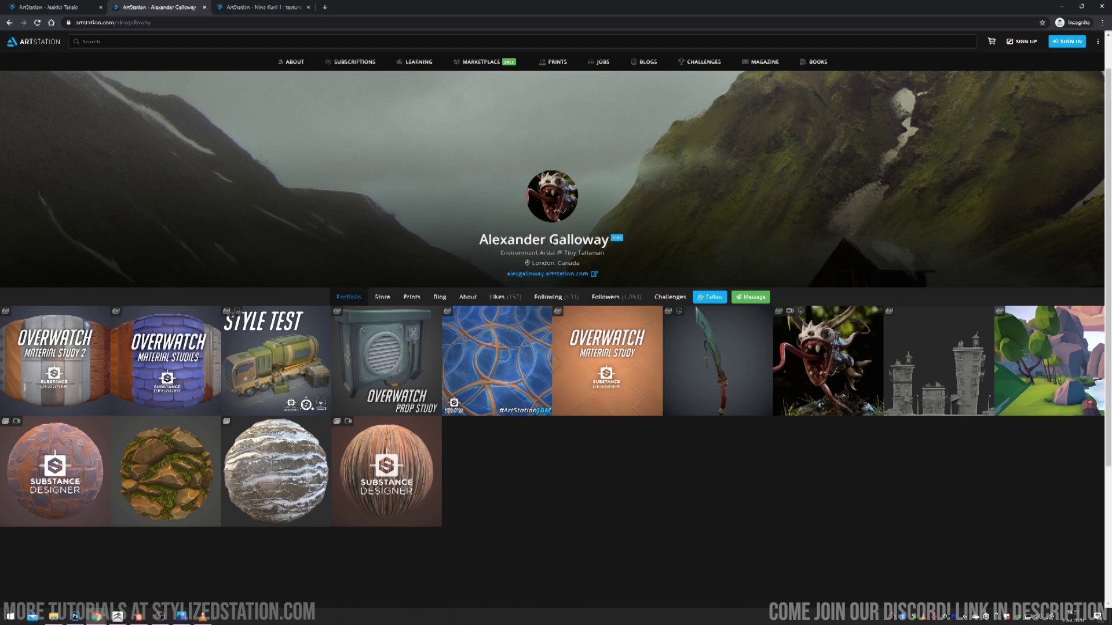
pyautogui.click(185, 334)
pyautogui.scroll(-4, 456, 405)
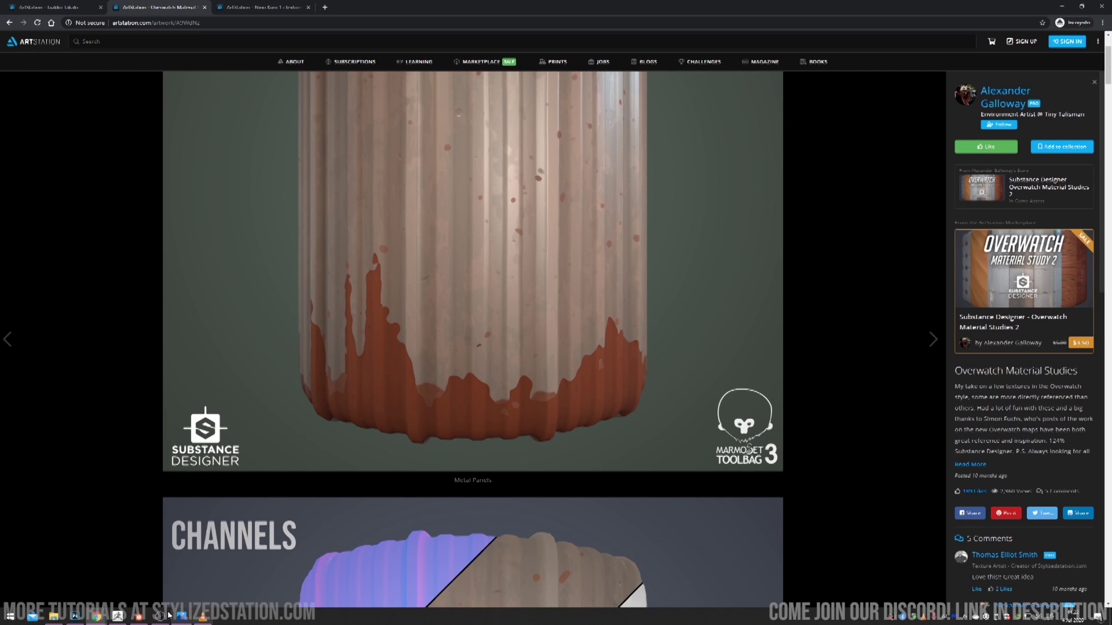
# - Switch back to Substance Designer and preview the Base Color output node in the 2D view
pyautogui.click(139, 615)
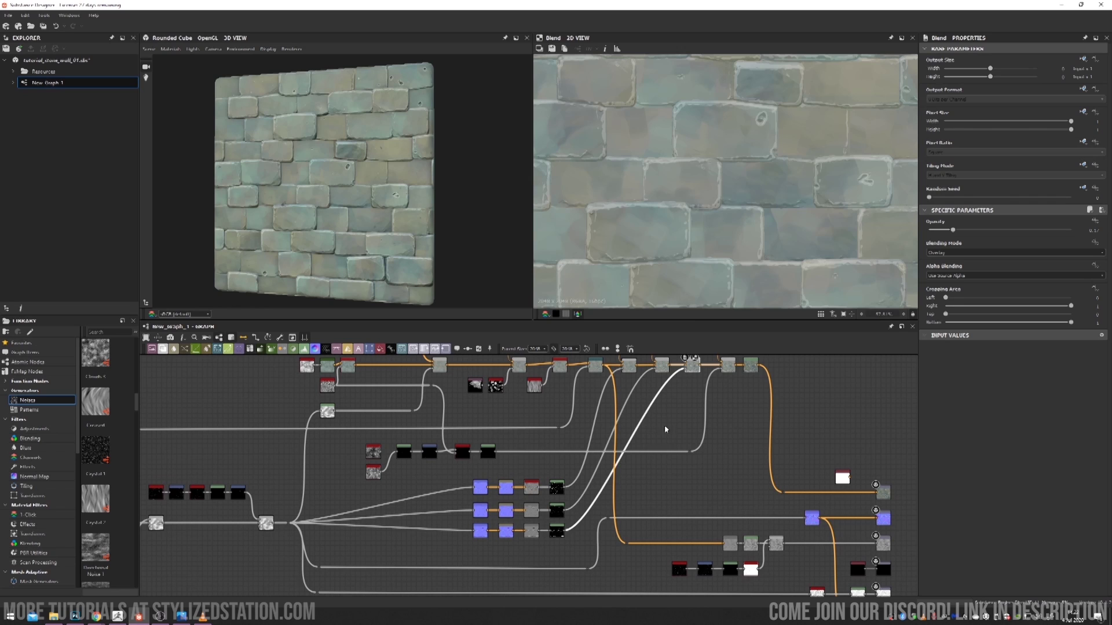
pyautogui.moveTo(661, 428); pyautogui.dragTo(590, 475, button='middle')
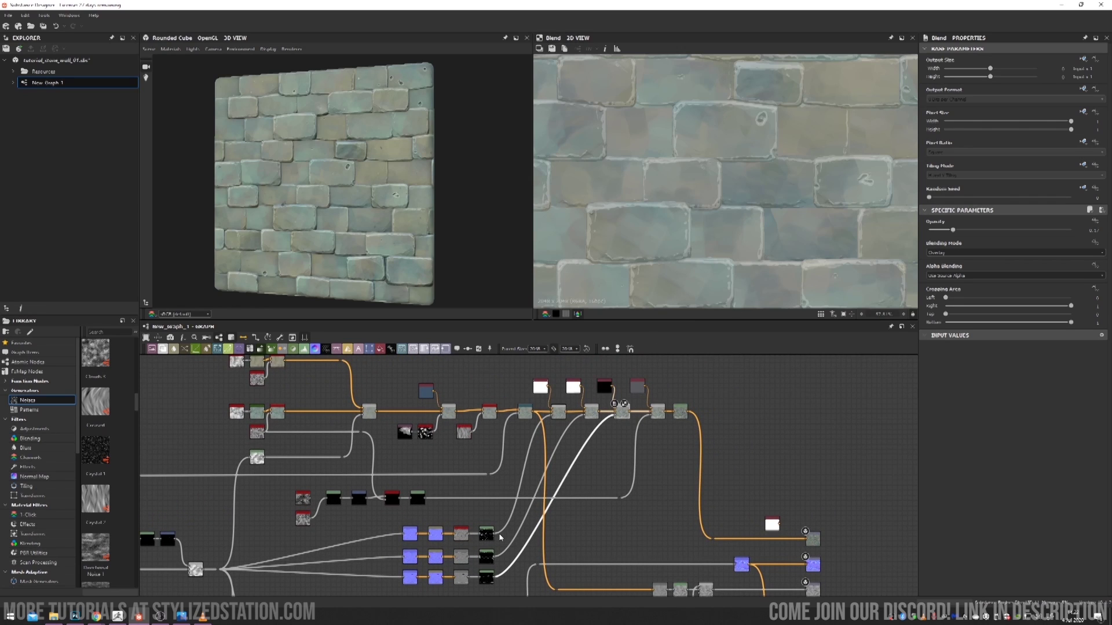
pyautogui.moveTo(499, 510); pyautogui.dragTo(497, 488, button='middle')
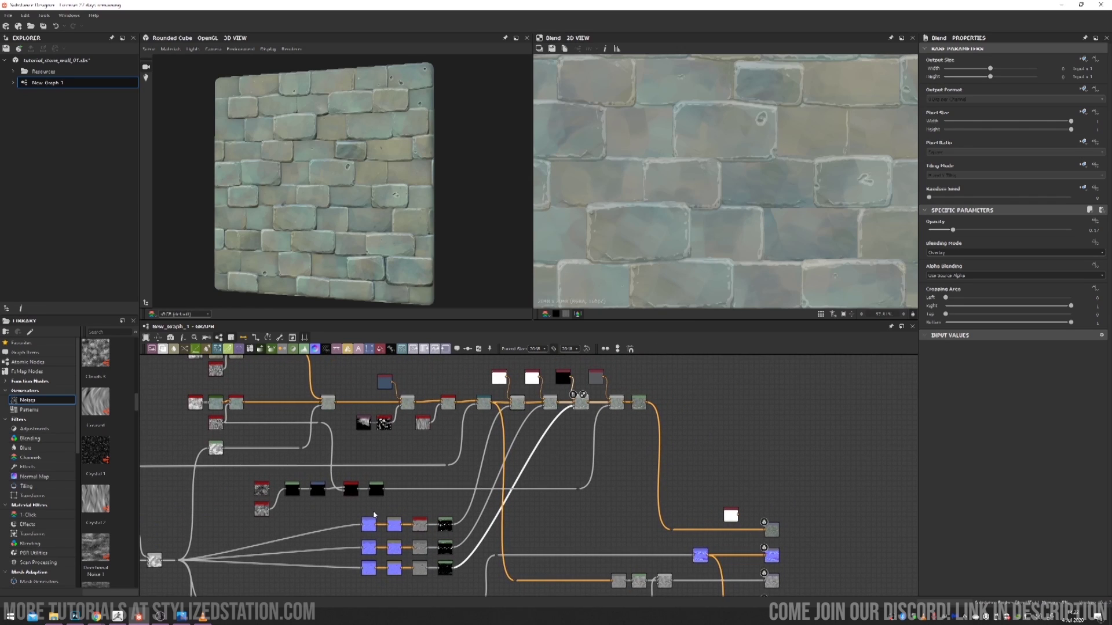
pyautogui.moveTo(375, 514); pyautogui.dragTo(409, 502, button='middle')
pyautogui.moveTo(673, 464); pyautogui.dragTo(601, 448, button='middle')
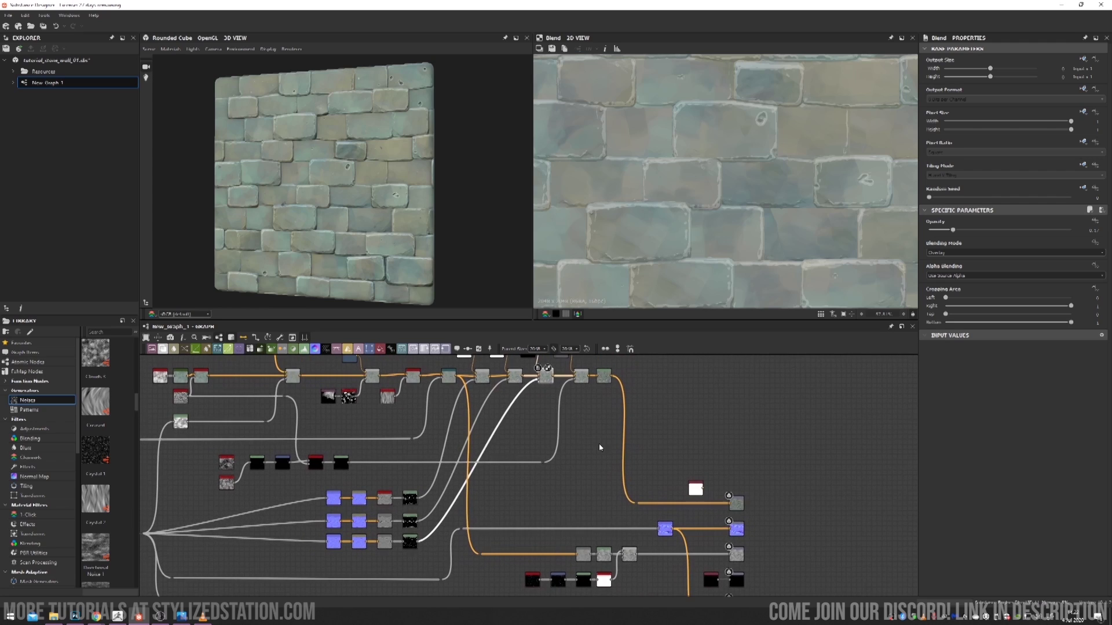
pyautogui.scroll(3, 666, 429)
pyautogui.moveTo(688, 486); pyautogui.dragTo(551, 404, button='middle')
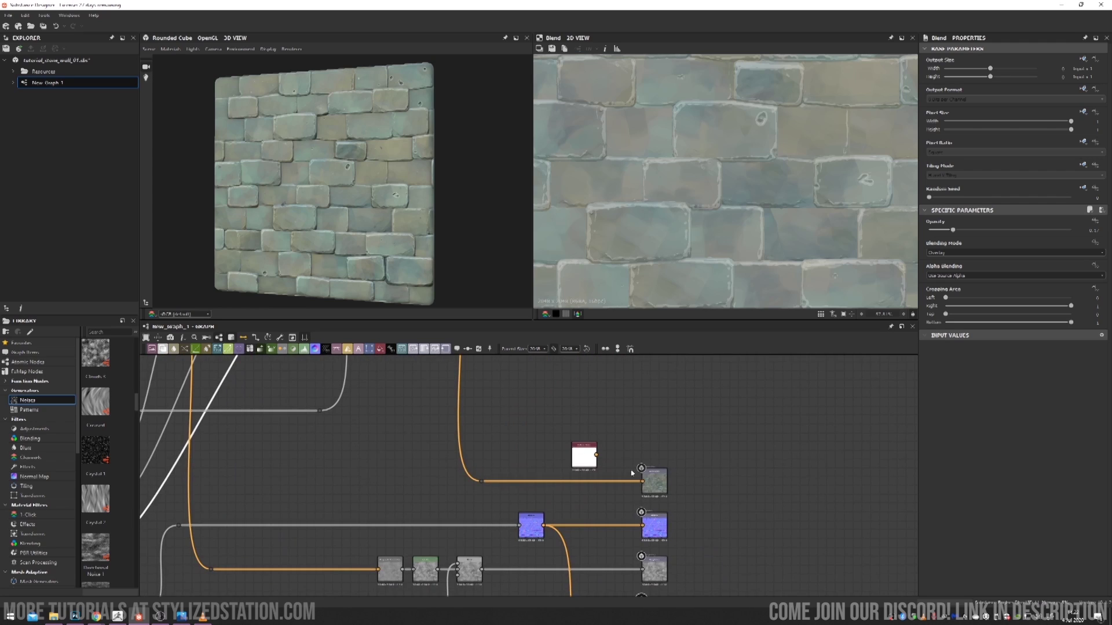
pyautogui.doubleClick(654, 481)
pyautogui.scroll(-2, 718, 185)
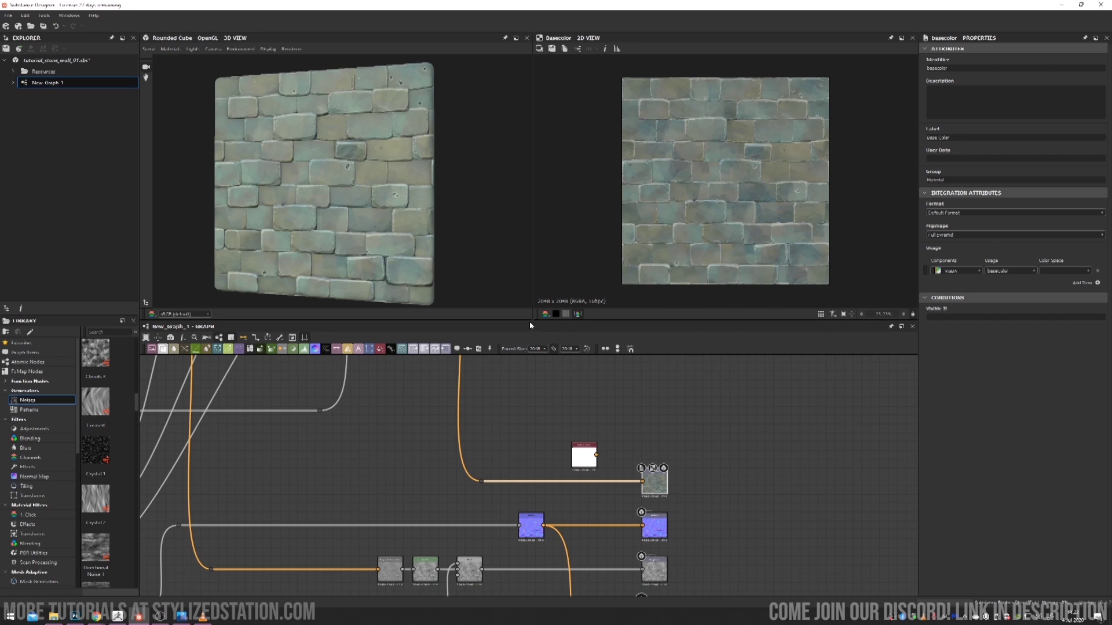
# - Enlarge the 3D and 2D views and inspect the base color texture close up and as a whole
pyautogui.moveTo(529, 322); pyautogui.dragTo(529, 364)
pyautogui.scroll(2, 752, 220)
pyautogui.scroll(-1, 709, 206)
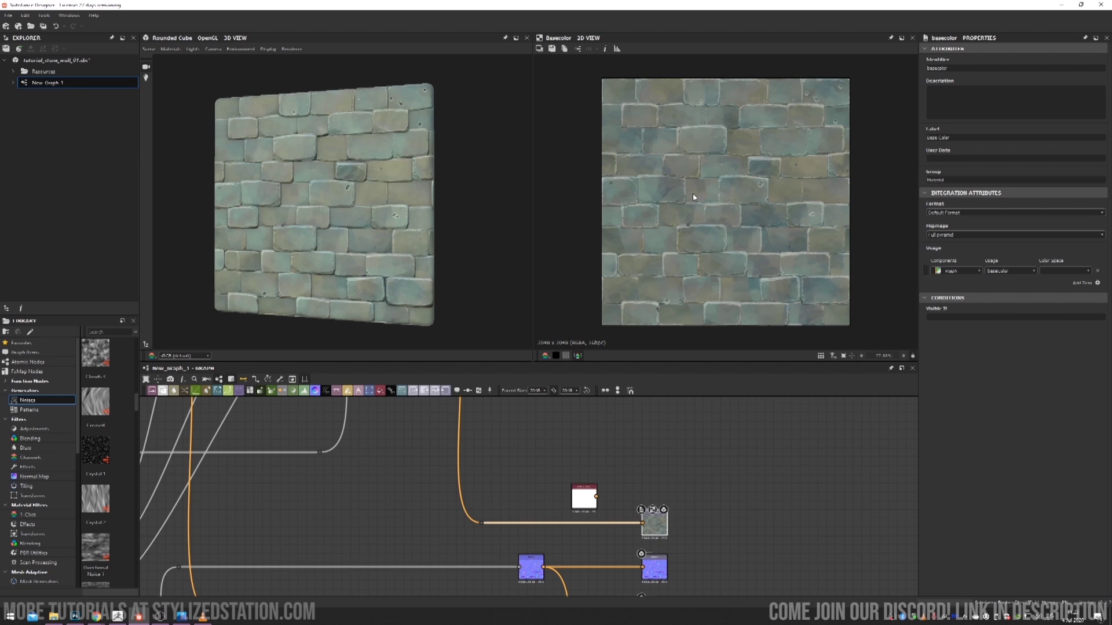
pyautogui.scroll(2, 740, 199)
pyautogui.scroll(-1, 736, 203)
# - Preview the Normal and Roughness output nodes in turn, and return the preview to the Base Color output
pyautogui.moveTo(718, 519); pyautogui.dragTo(690, 412, button='middle')
pyautogui.doubleClick(627, 462)
pyautogui.doubleClick(626, 506)
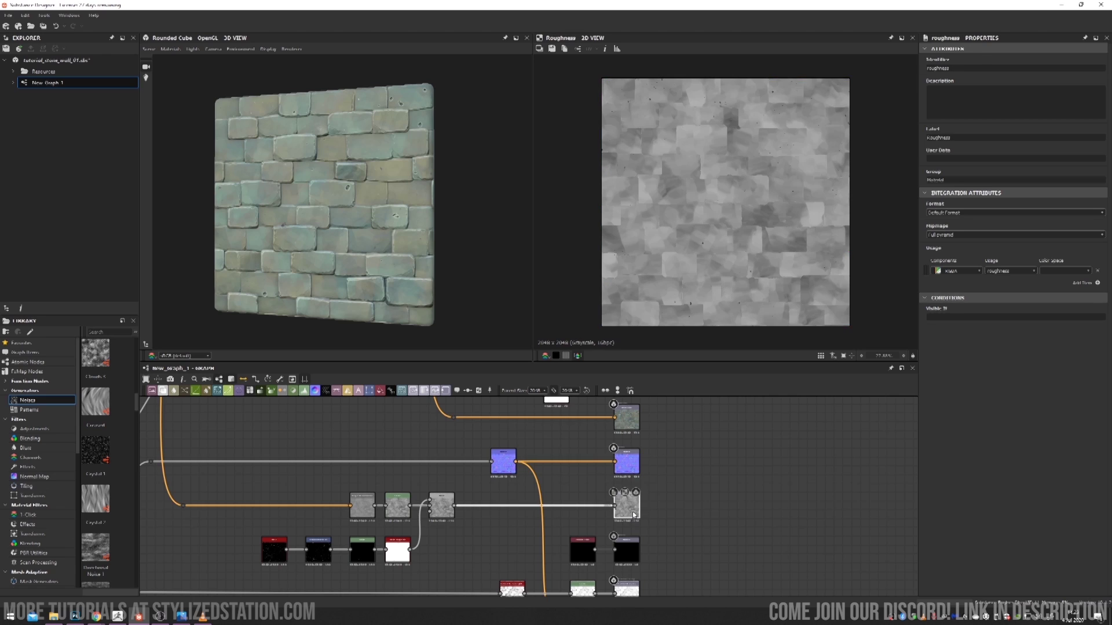
pyautogui.moveTo(701, 506); pyautogui.dragTo(666, 515, button='middle')
pyautogui.doubleClick(631, 458)
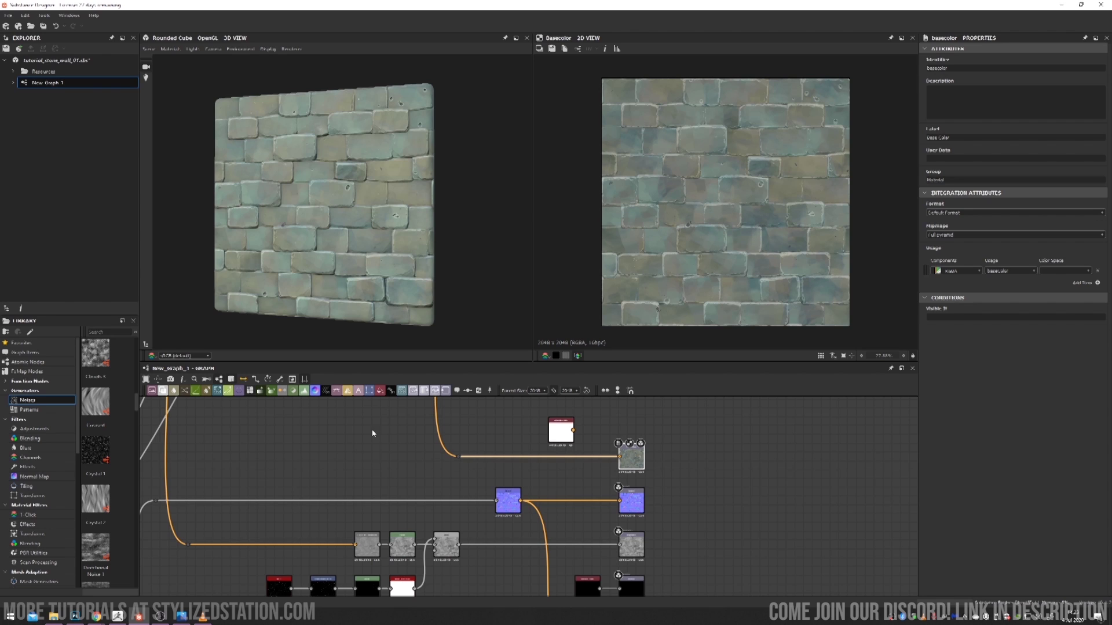
# - Preview the Overlay Blend node that mixes the blue uniform color into the base color chain, and inspect its color variation
pyautogui.moveTo(388, 464); pyautogui.dragTo(676, 534, button='middle')
pyautogui.moveTo(603, 446); pyautogui.dragTo(606, 549, button='middle')
pyautogui.scroll(-2, 601, 498)
pyautogui.moveTo(602, 500); pyautogui.dragTo(667, 522, button='middle')
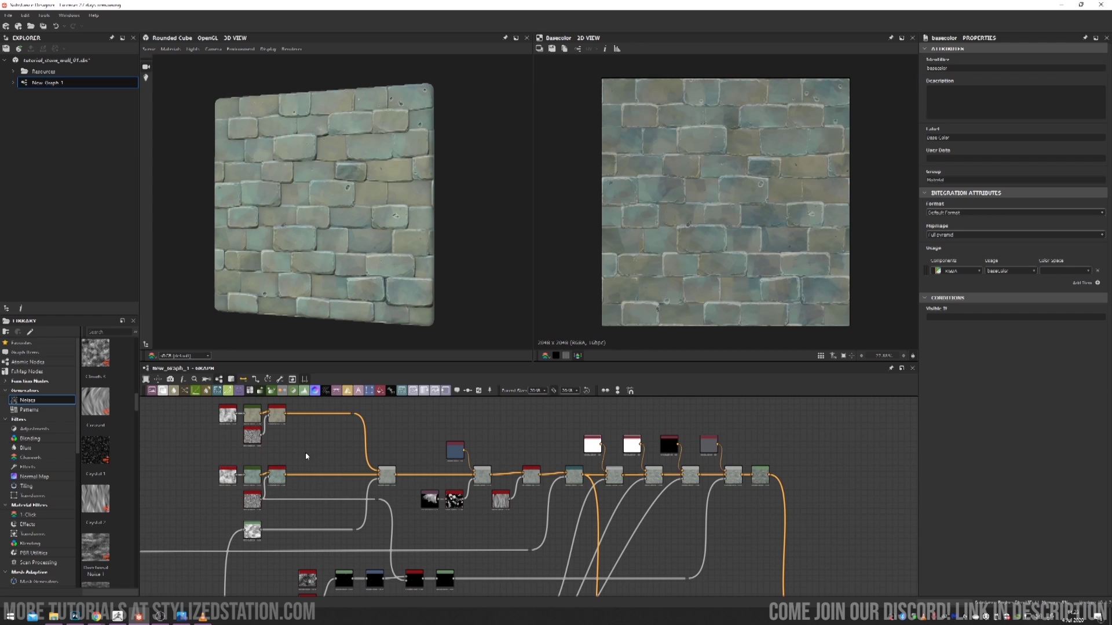
pyautogui.moveTo(308, 457); pyautogui.dragTo(376, 480, button='middle')
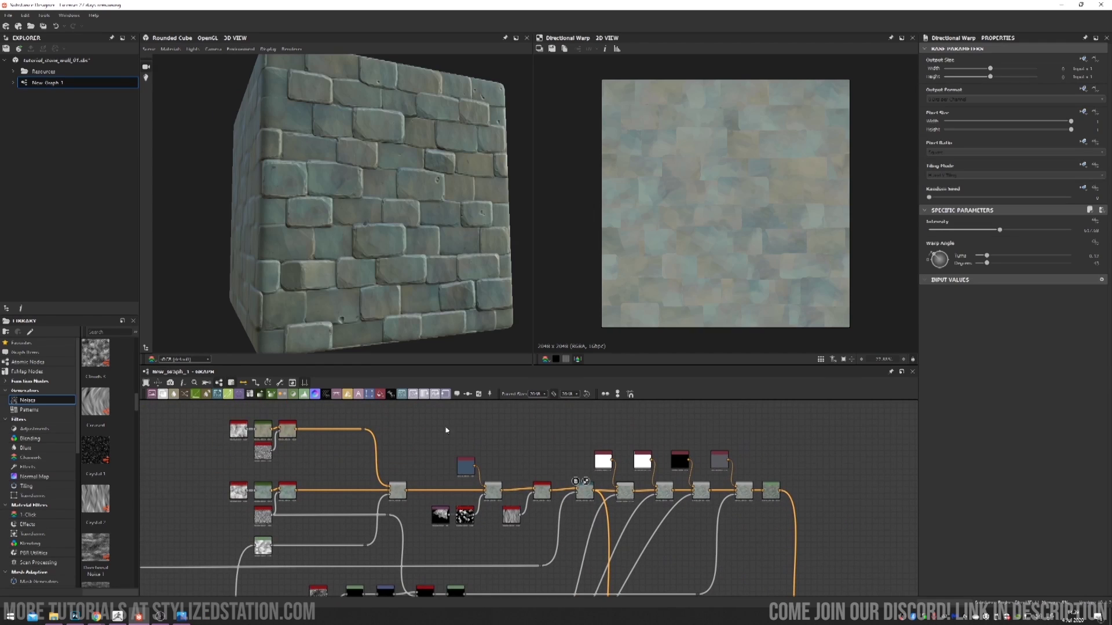
pyautogui.scroll(2, 512, 476)
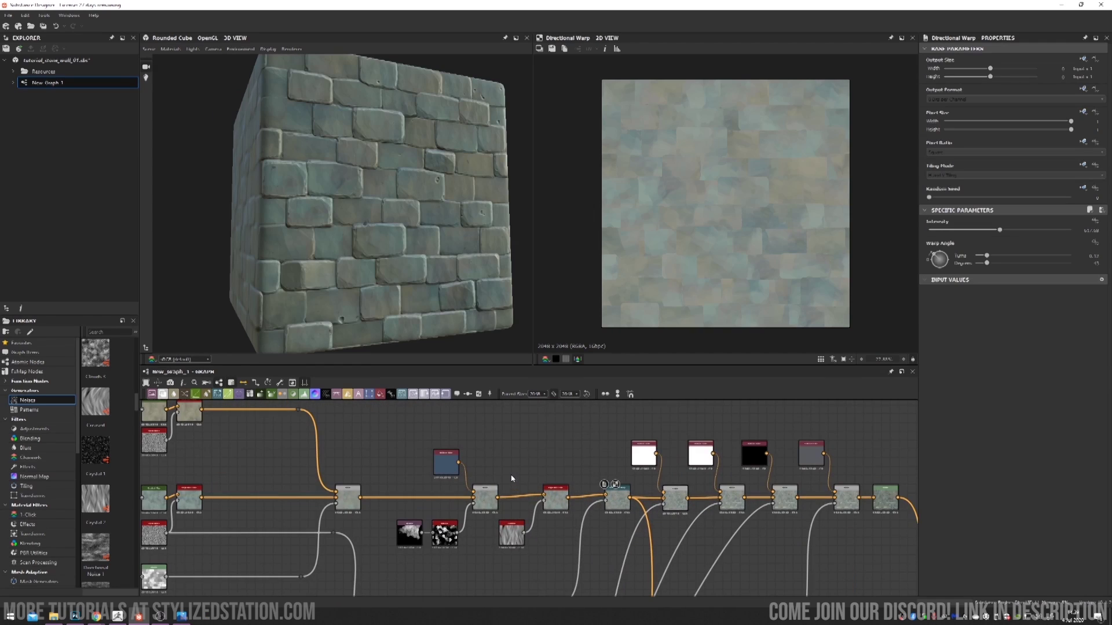
pyautogui.doubleClick(485, 496)
pyautogui.scroll(1, 646, 206)
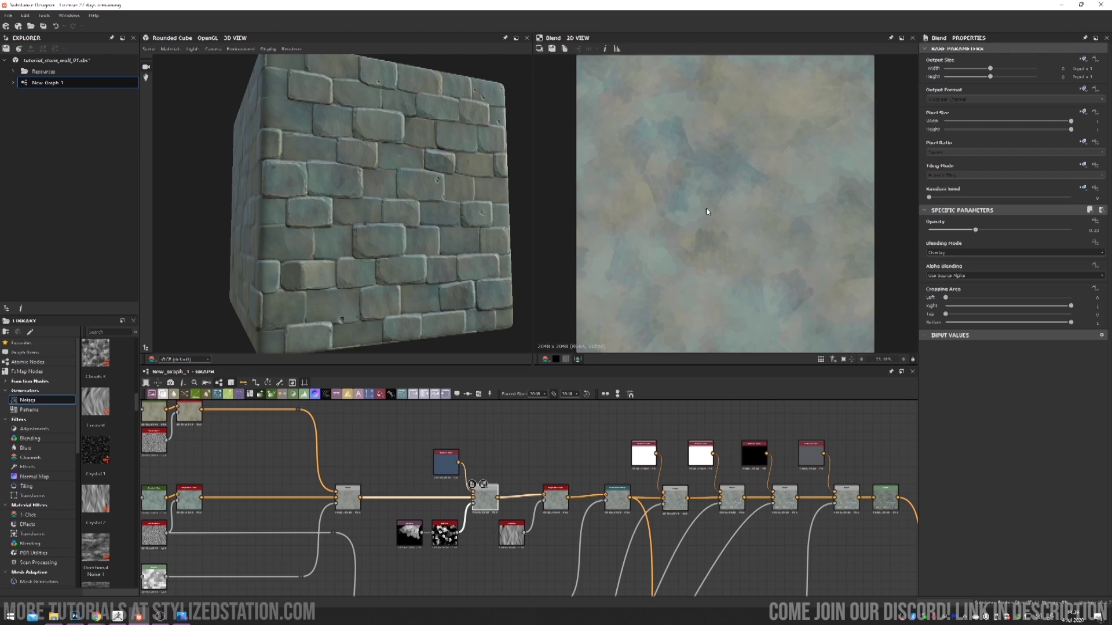
pyautogui.scroll(-2, 736, 162)
pyautogui.scroll(2, 746, 186)
# - Examine the painterly color variation and edge highlights of the bricks on the 3D rounded cube from several angles and distances
pyautogui.moveTo(406, 257)
pyautogui.mouseDown()
pyautogui.moveTo(384, 266)
pyautogui.moveTo(485, 268)
pyautogui.moveTo(390, 251)
pyautogui.mouseUp()
pyautogui.moveTo(538, 415); pyautogui.dragTo(560, 414, button='middle')
pyautogui.moveTo(422, 310); pyautogui.dragTo(422, 274)
pyautogui.moveTo(548, 436); pyautogui.dragTo(587, 446, button='middle')
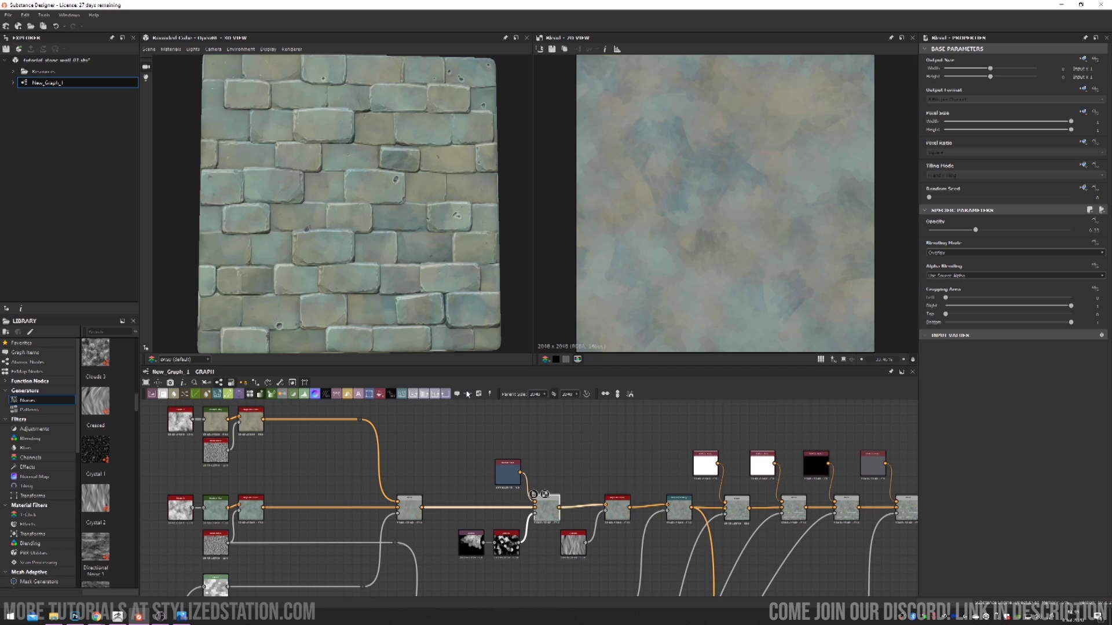
pyautogui.moveTo(386, 264); pyautogui.dragTo(399, 248)
pyautogui.scroll(3, 398, 250)
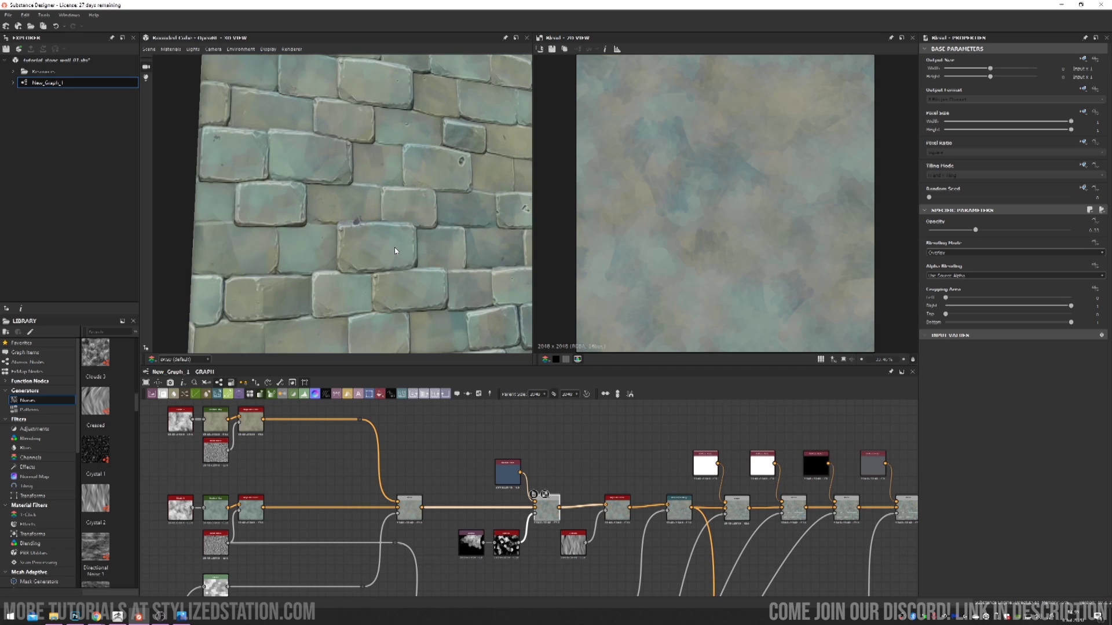
pyautogui.scroll(-3, 397, 238)
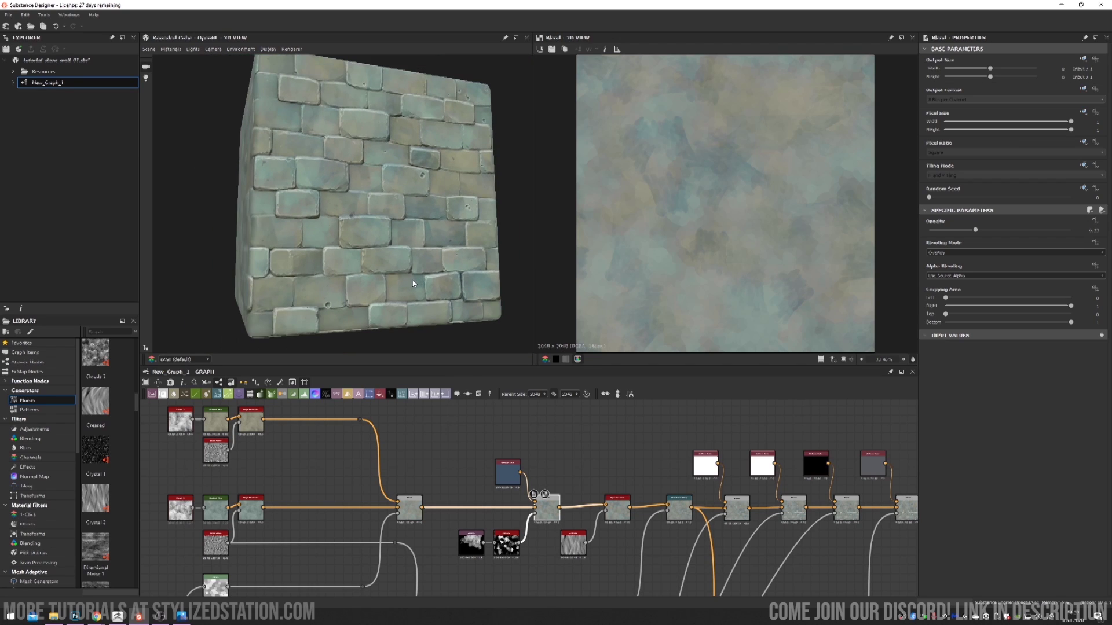
pyautogui.scroll(3, 427, 264)
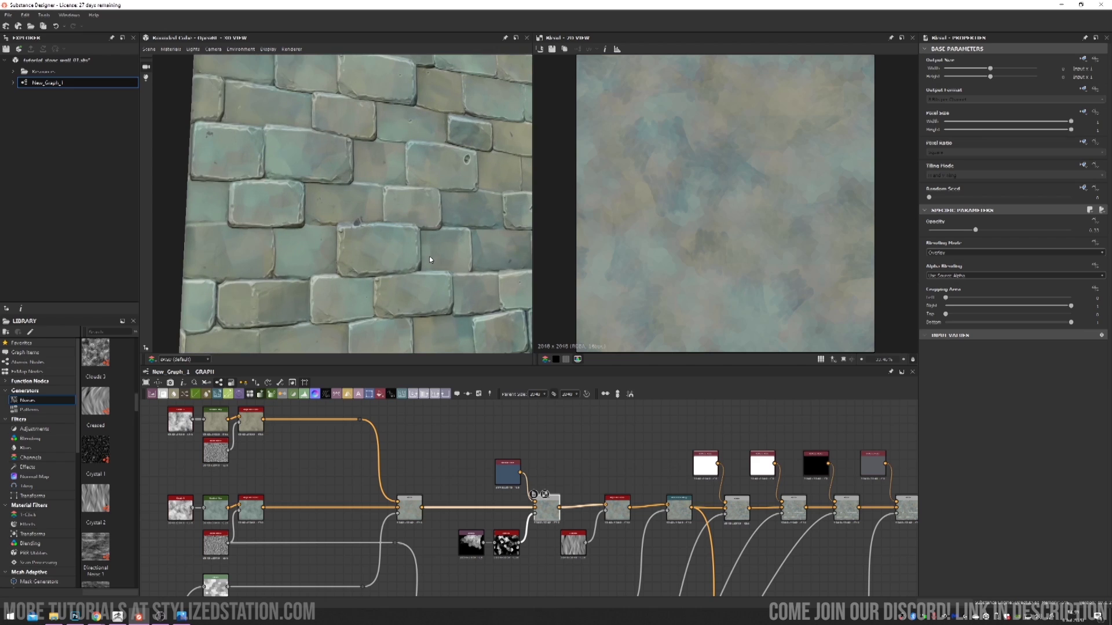
pyautogui.moveTo(584, 463); pyautogui.dragTo(566, 443, button='middle')
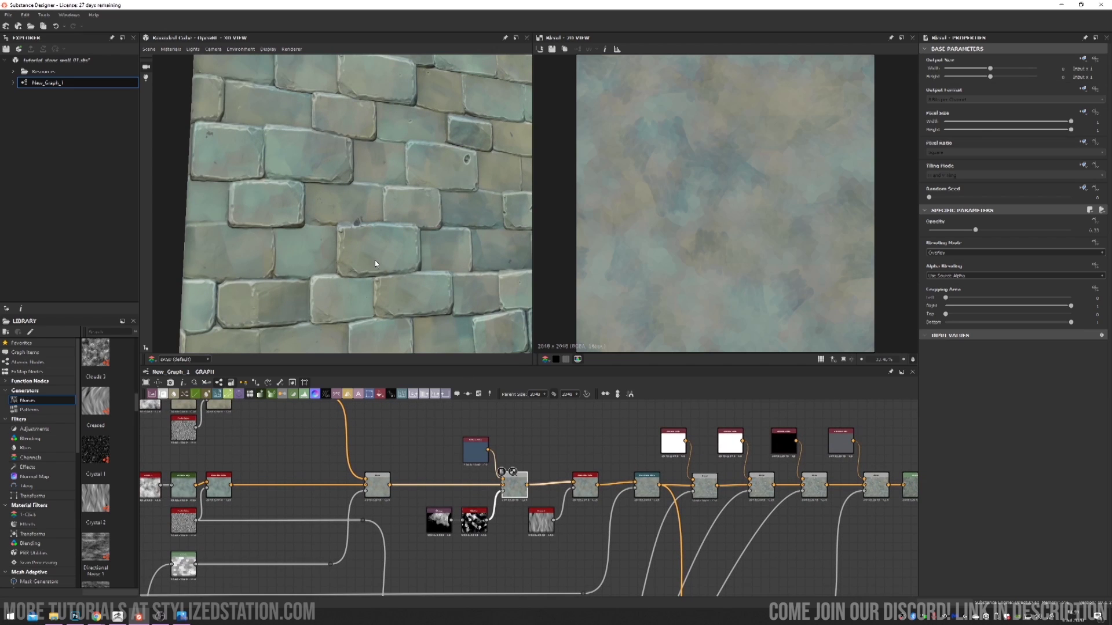
pyautogui.scroll(-3, 379, 260)
pyautogui.moveTo(402, 225); pyautogui.dragTo(385, 238)
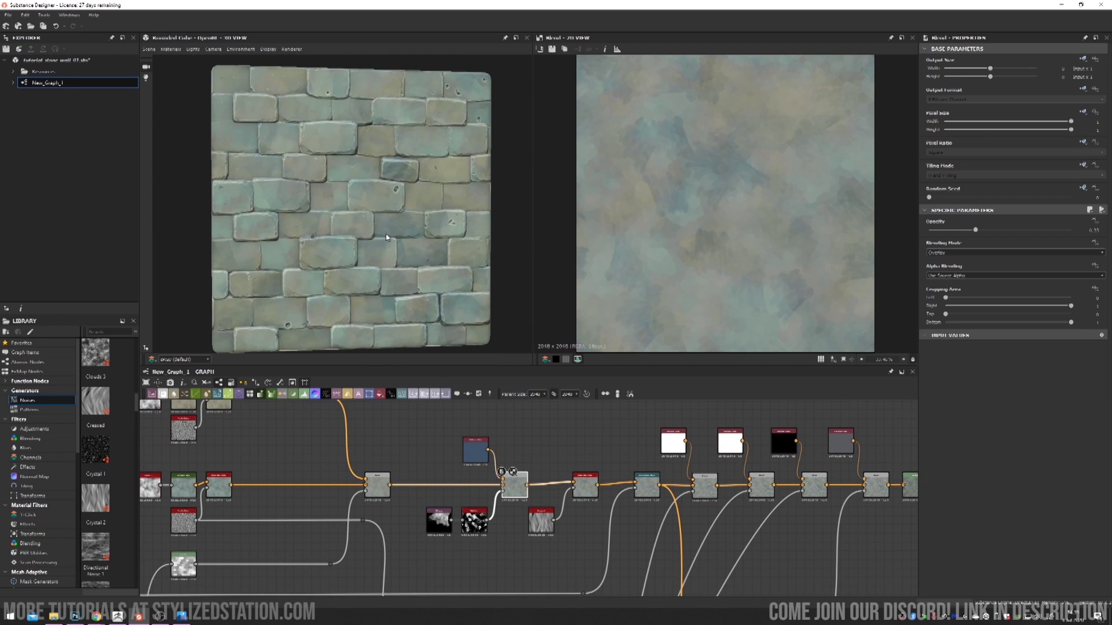
pyautogui.scroll(10, 386, 234)
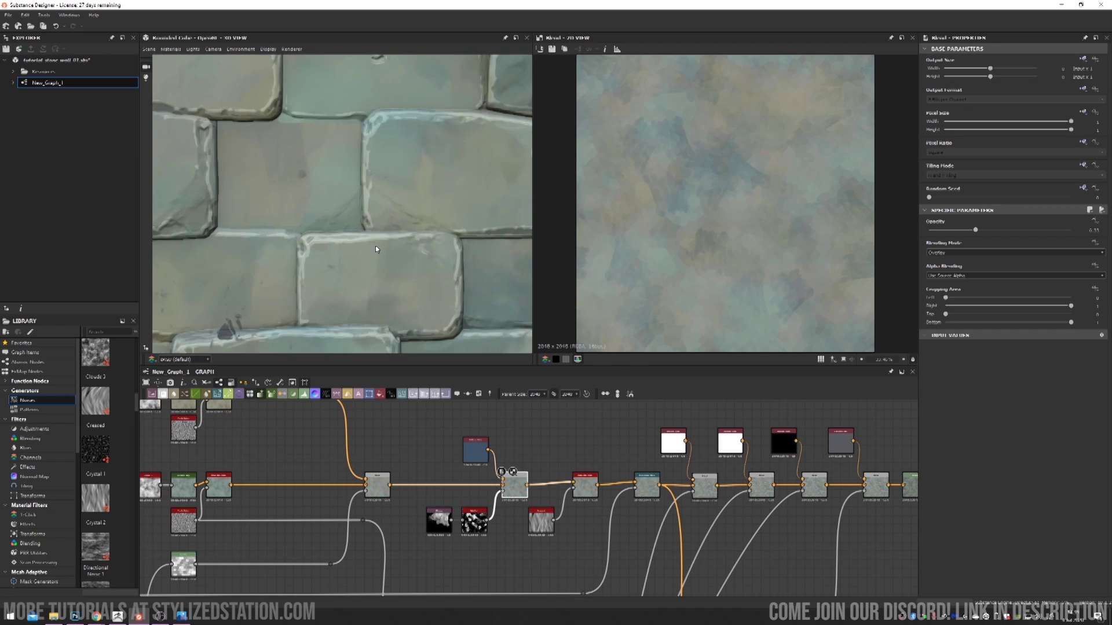
pyautogui.scroll(-5, 386, 243)
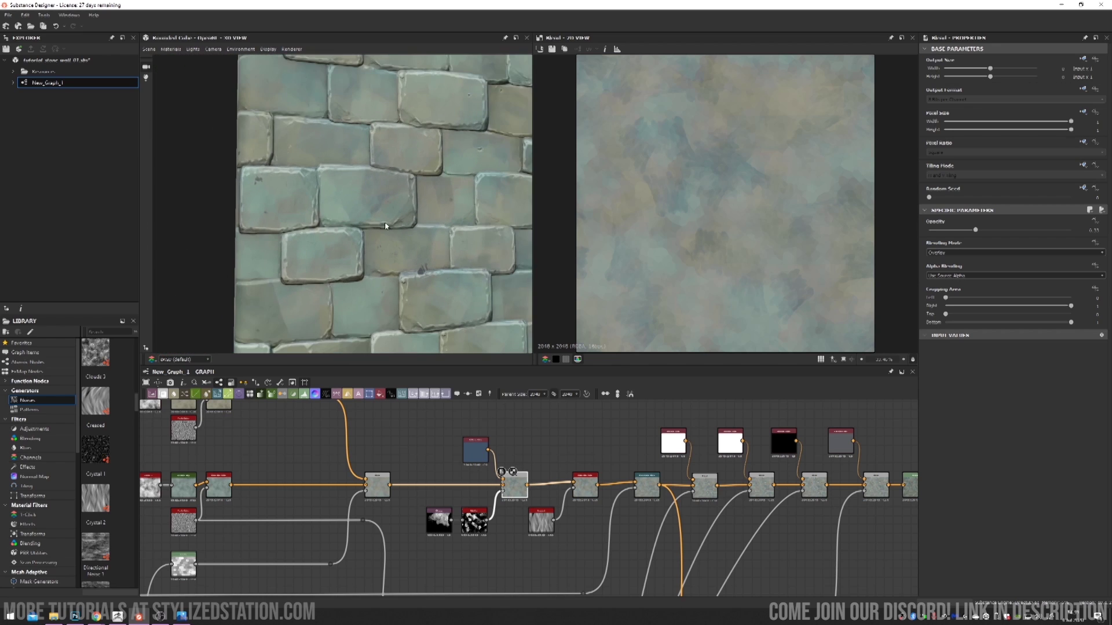
pyautogui.moveTo(400, 224)
pyautogui.mouseDown()
pyautogui.moveTo(416, 234)
pyautogui.moveTo(400, 242)
pyautogui.mouseUp()
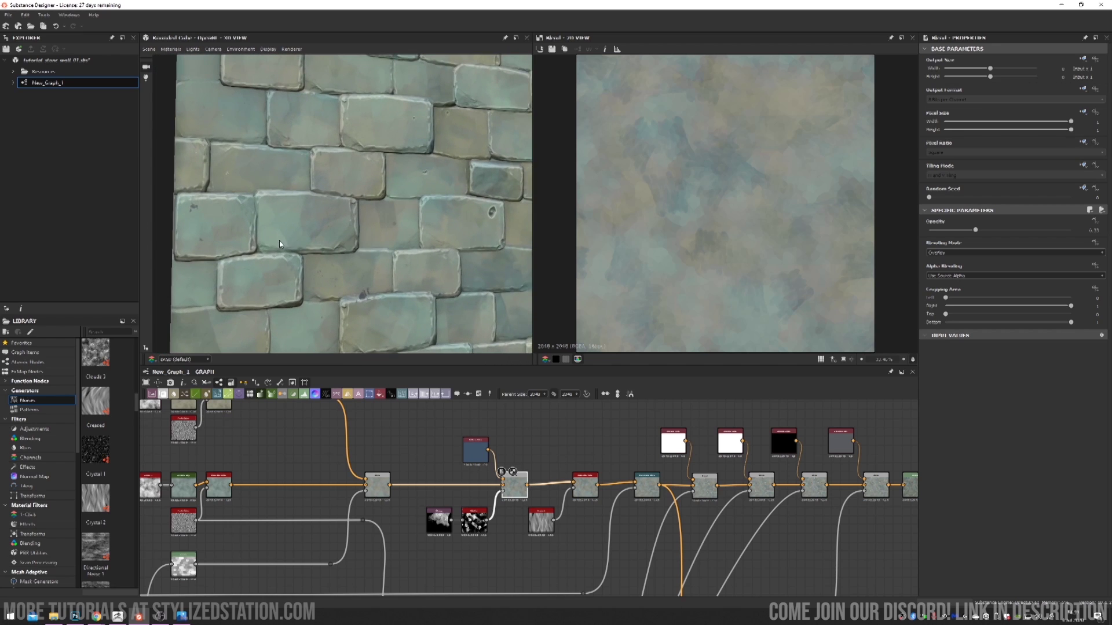
pyautogui.moveTo(347, 253); pyautogui.dragTo(263, 218, button='right')
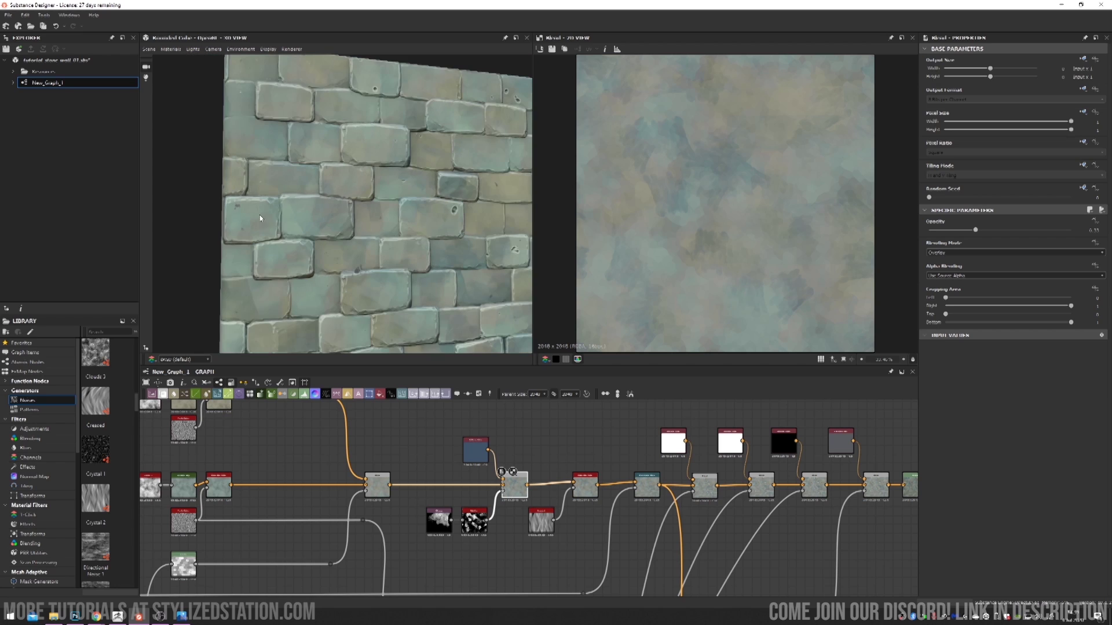
pyautogui.moveTo(432, 236); pyautogui.dragTo(407, 229, button='right')
pyautogui.moveTo(399, 229)
pyautogui.mouseDown()
pyautogui.moveTo(362, 243)
pyautogui.moveTo(381, 251)
pyautogui.moveTo(404, 234)
pyautogui.mouseUp()
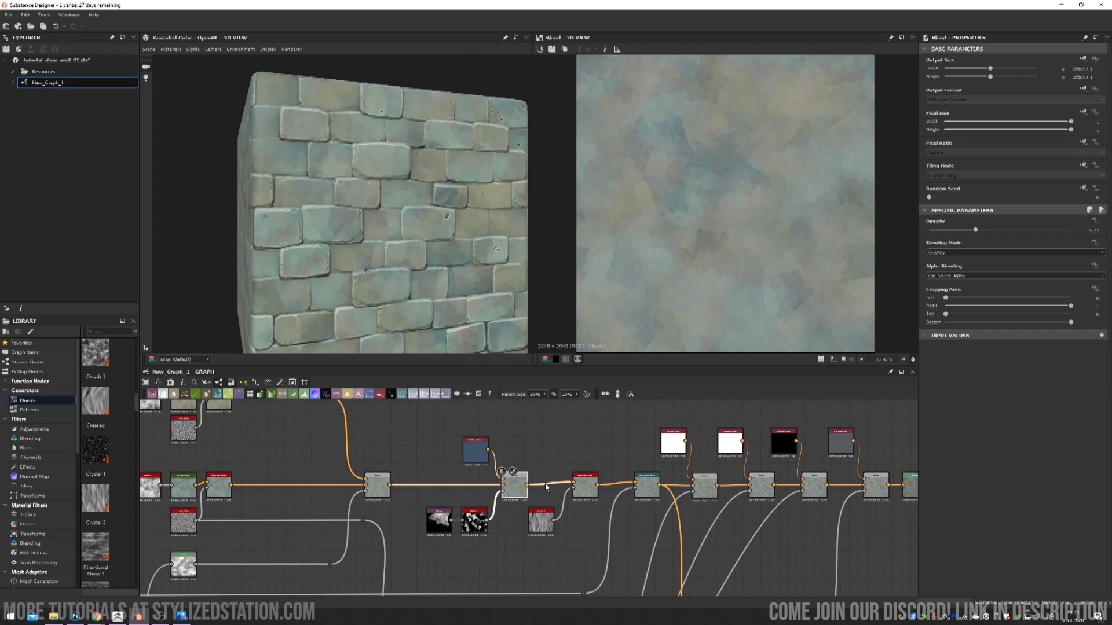
# - Preview the Slope Blur node after the Blend, and compare it with the Directional Warp node that follows
pyautogui.doubleClick(585, 485)
pyautogui.scroll(2, 699, 229)
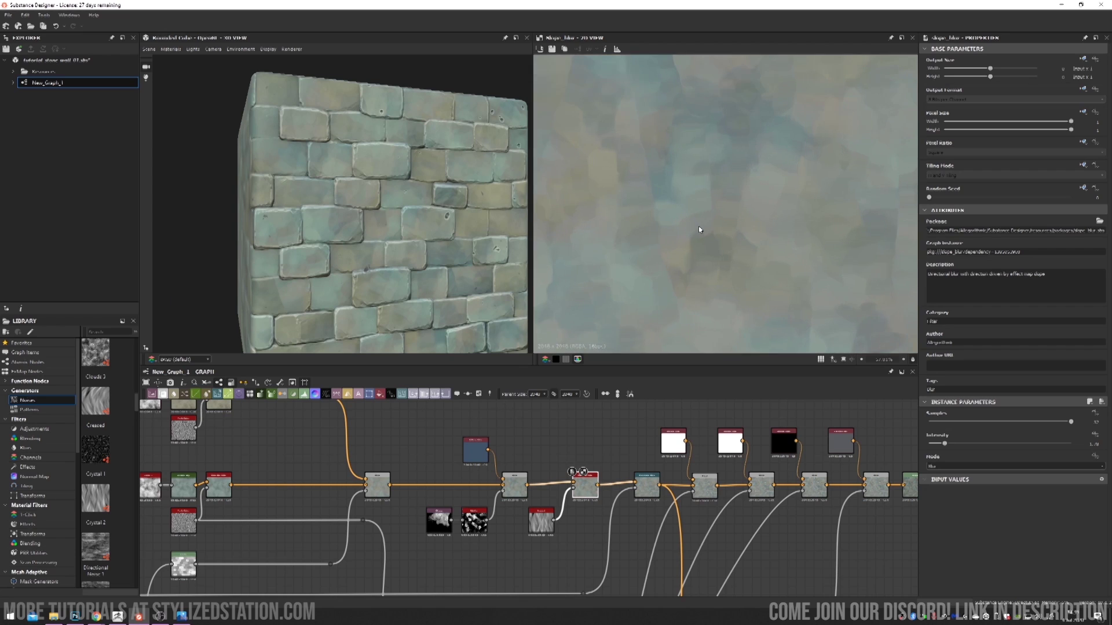
pyautogui.scroll(-4, 699, 232)
pyautogui.scroll(3, 722, 239)
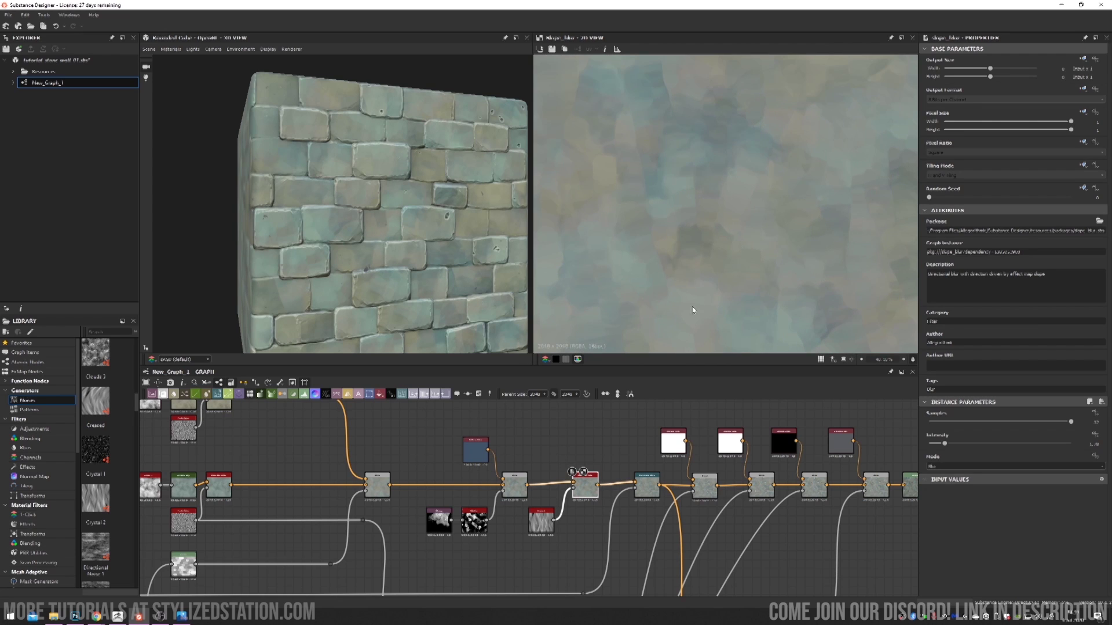
pyautogui.doubleClick(647, 485)
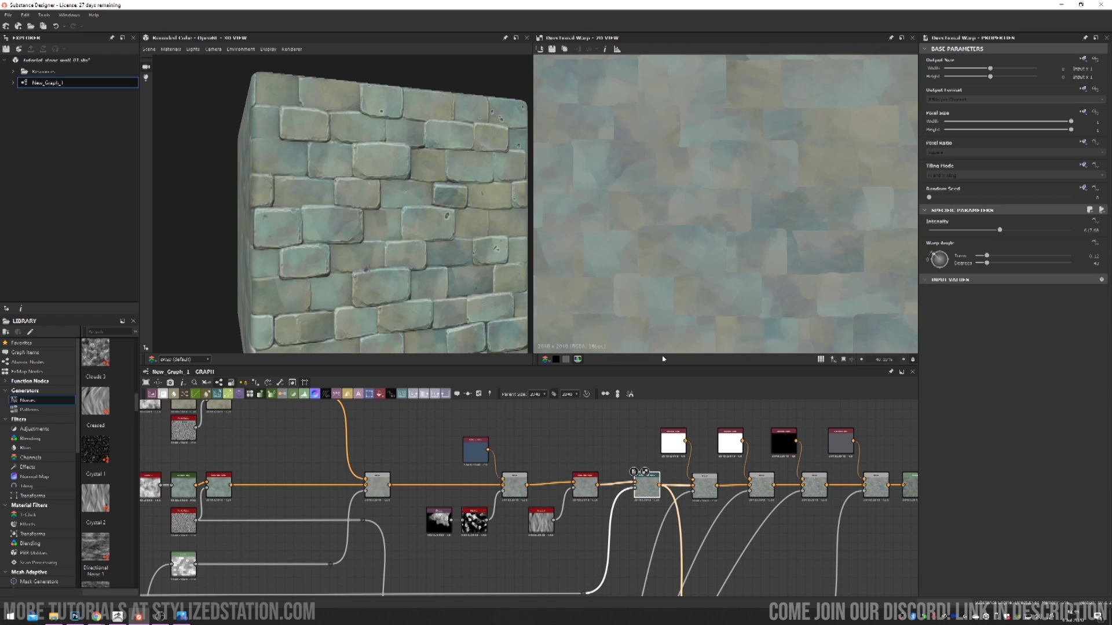
# - Examine the brick colors on the 3D cube alongside the graph branch of brick inputs that drives the Directional Warp
pyautogui.moveTo(469, 328); pyautogui.dragTo(430, 286)
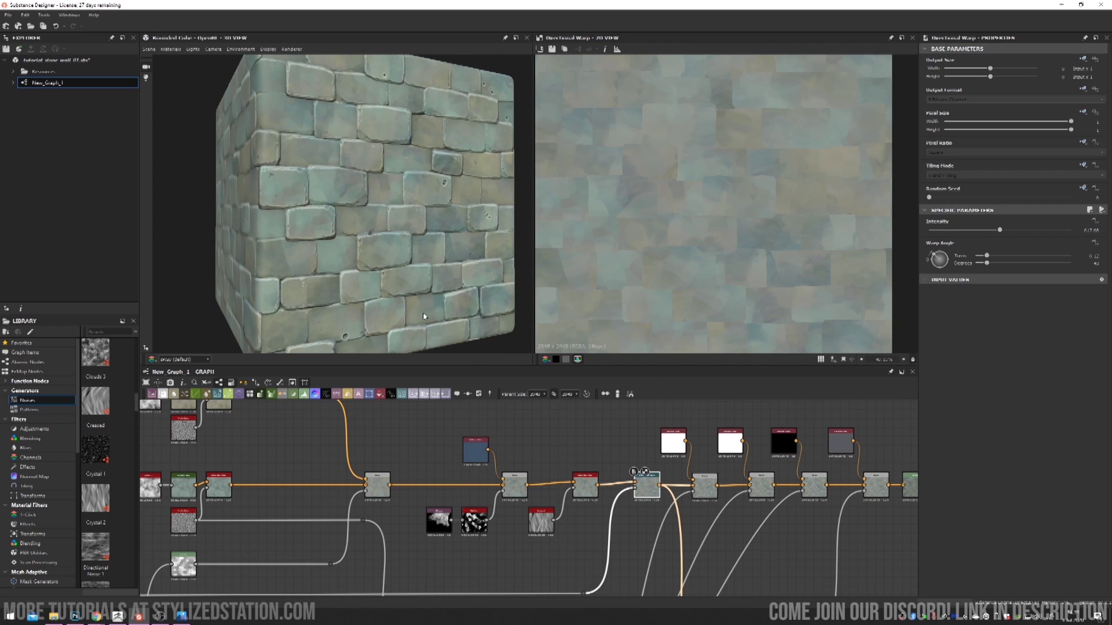
pyautogui.scroll(-2, 386, 297)
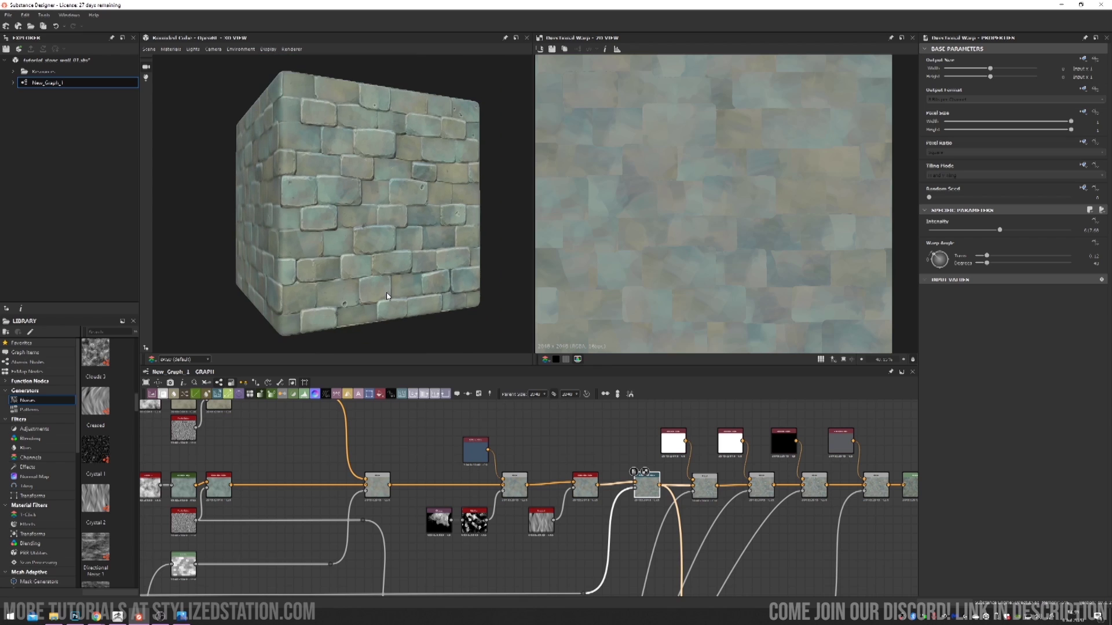
pyautogui.moveTo(420, 280)
pyautogui.mouseDown()
pyautogui.moveTo(336, 293)
pyautogui.moveTo(405, 294)
pyautogui.mouseUp()
pyautogui.scroll(-5, 421, 436)
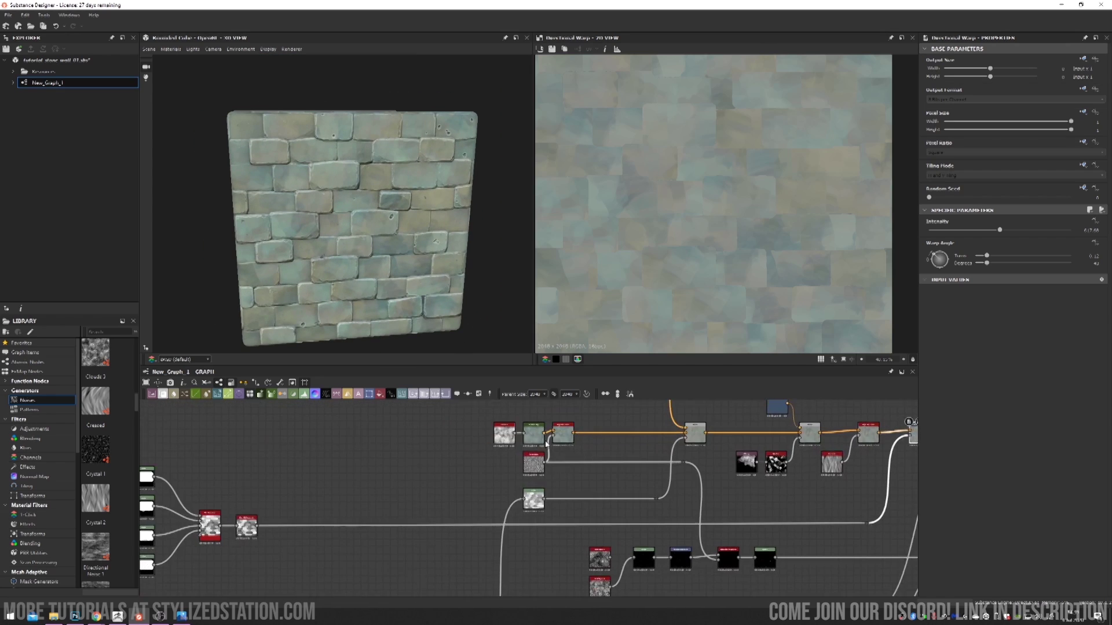
pyautogui.moveTo(347, 488); pyautogui.dragTo(426, 460, button='middle')
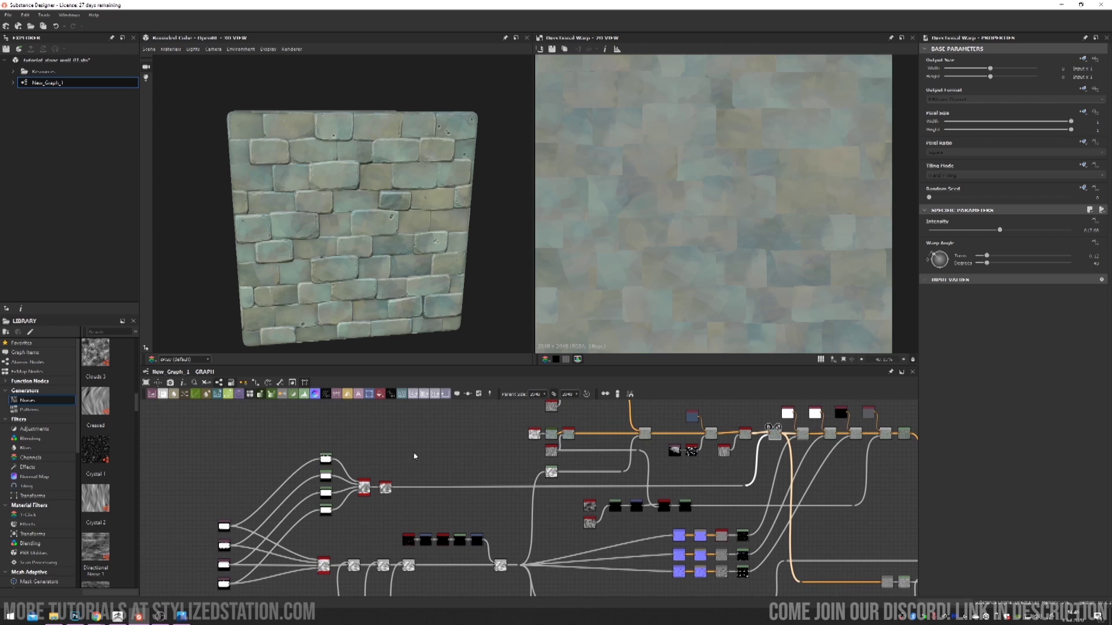
pyautogui.moveTo(324, 204); pyautogui.dragTo(349, 200)
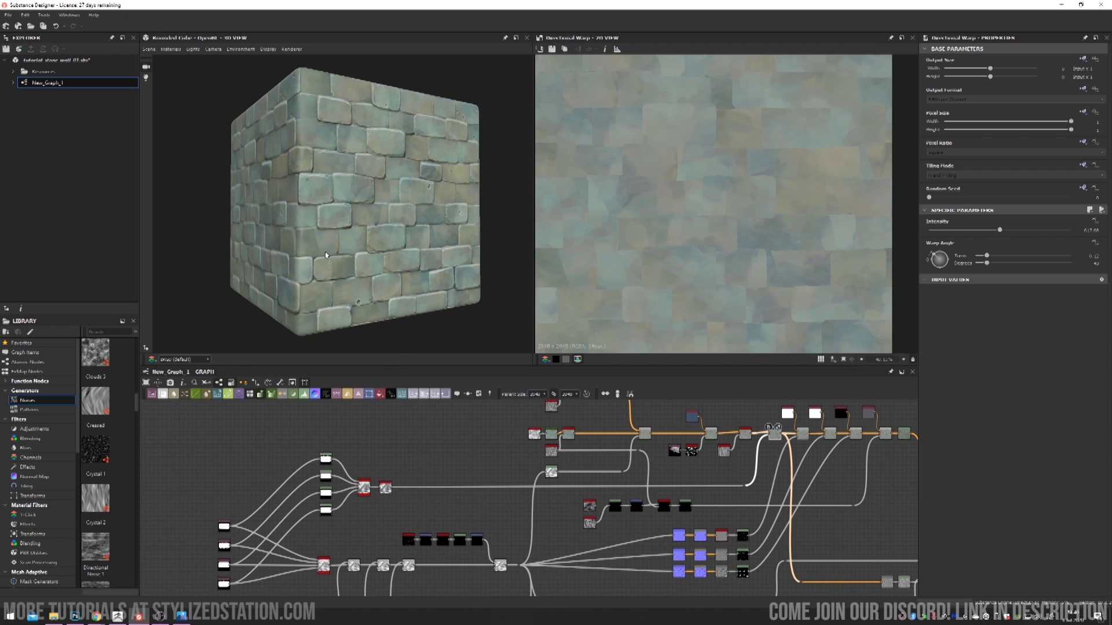
pyautogui.moveTo(407, 468)
pyautogui.mouseDown(button='middle')
pyautogui.moveTo(486, 451)
pyautogui.moveTo(412, 480)
pyautogui.mouseUp(button='middle')
pyautogui.moveTo(566, 502); pyautogui.dragTo(422, 504, button='middle')
pyautogui.moveTo(432, 287); pyautogui.dragTo(369, 198)
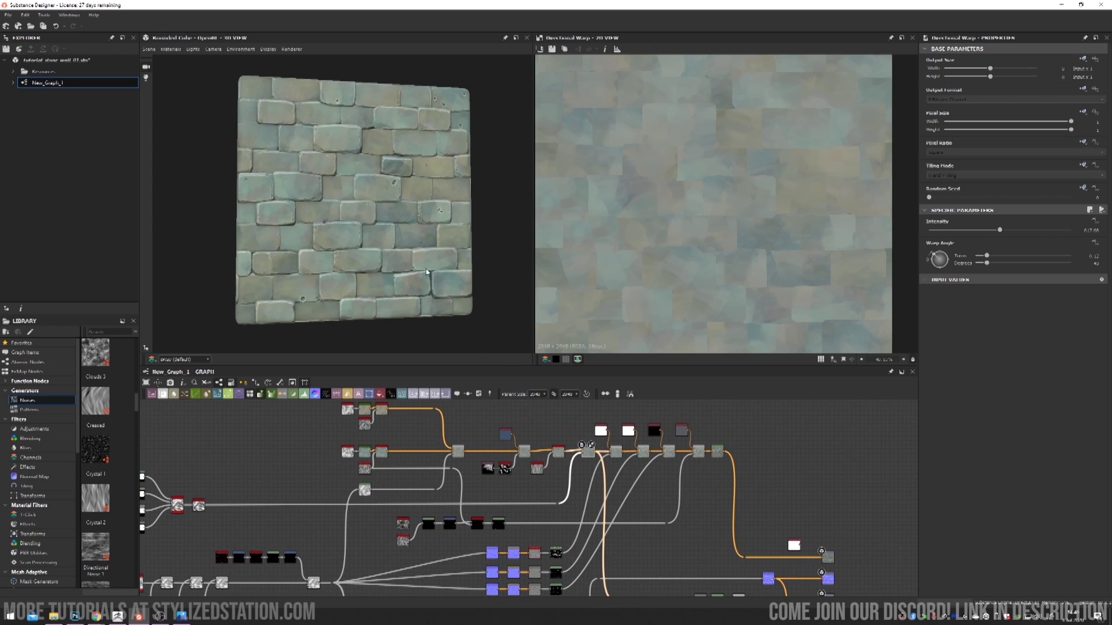
# - Preview the Base Color output node again and review the complete node graph
pyautogui.moveTo(835, 559); pyautogui.dragTo(613, 506, button='middle')
pyautogui.doubleClick(610, 505)
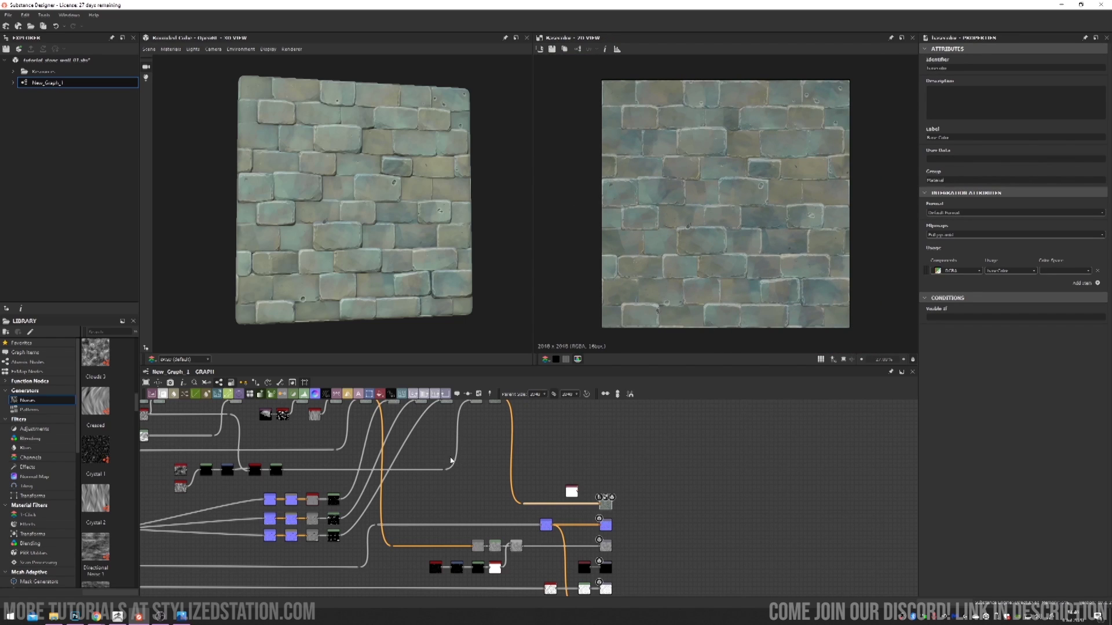
pyautogui.moveTo(315, 469); pyautogui.dragTo(586, 485, button='middle')
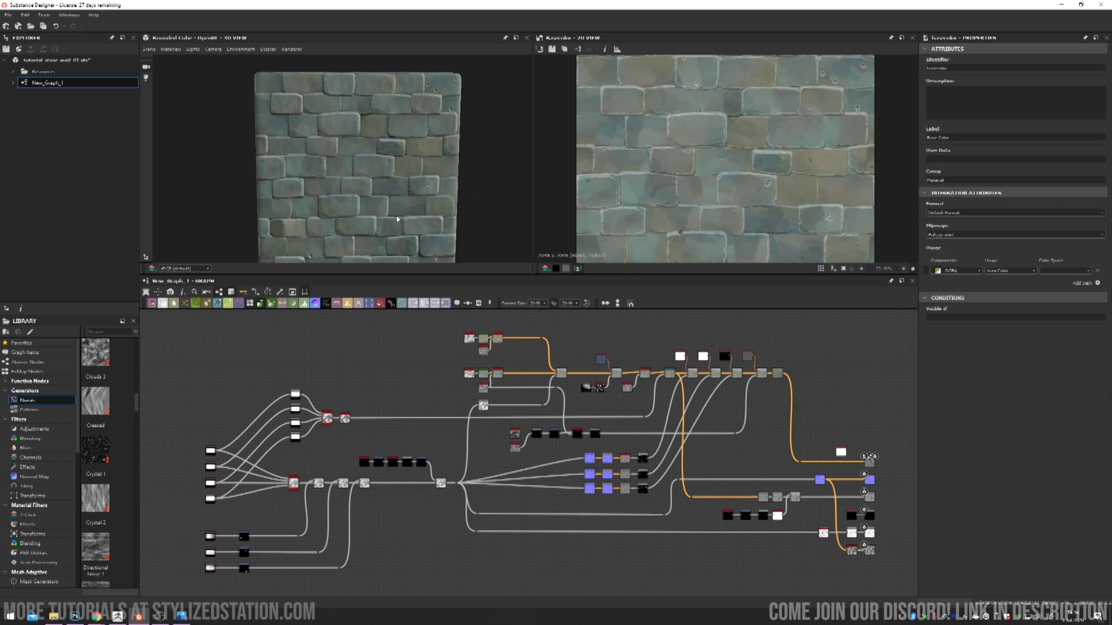
pyautogui.scroll(-1, 675, 454)
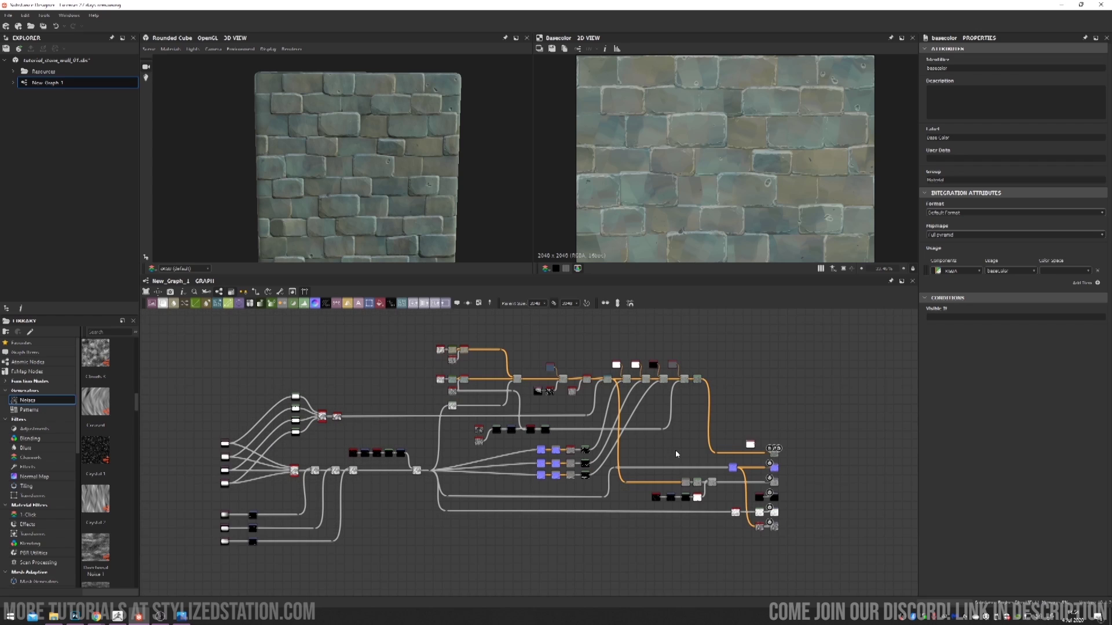